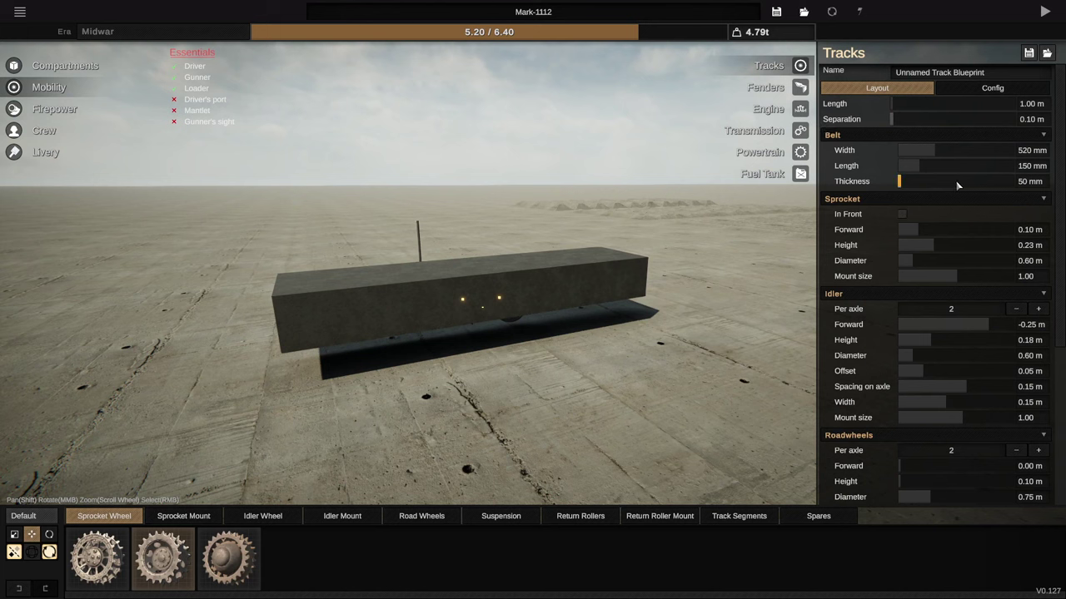
# Step: Minimise the belt, sprocket, idler and roadwheel dimensions with 0.30 m wheel diameters, set one idler and roadwheel per axle, and disable the return rollers
pyautogui.moveTo(934, 150); pyautogui.dragTo(741, 166)
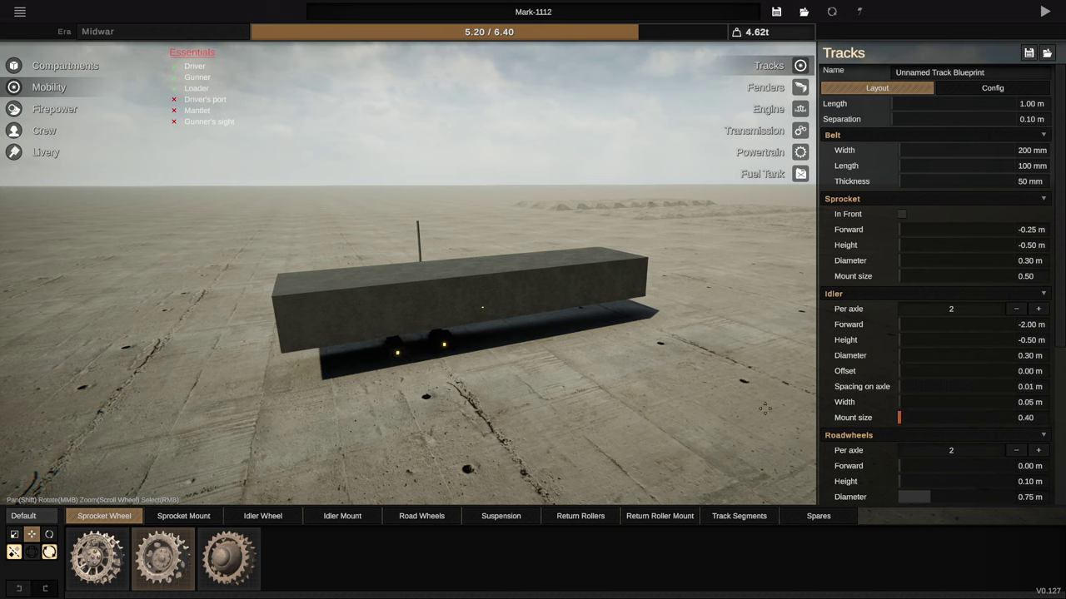
pyautogui.scroll(-3, 851, 423)
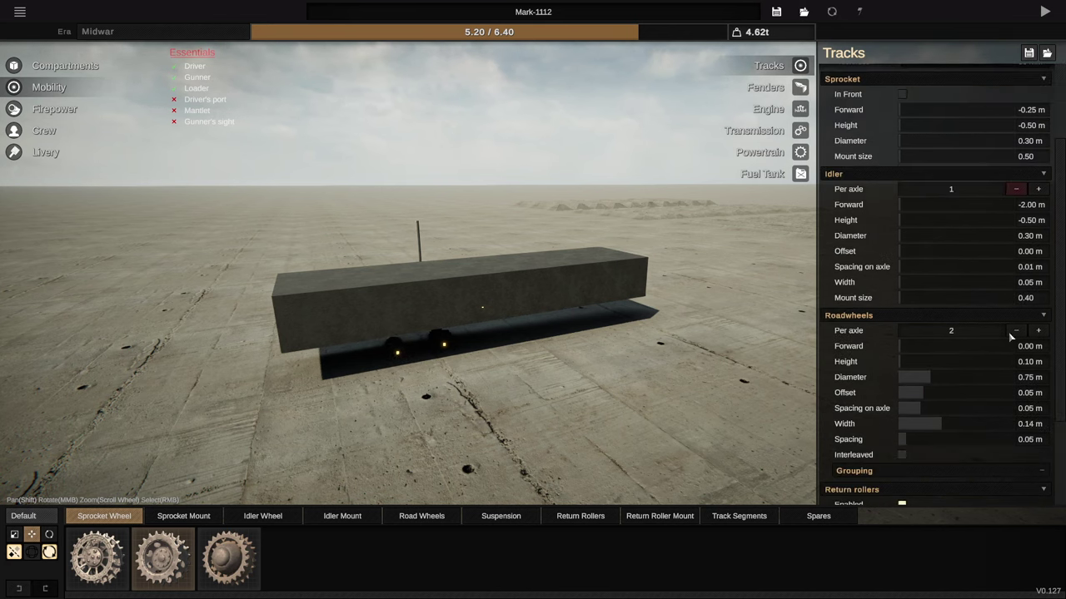
pyautogui.moveTo(960, 381); pyautogui.dragTo(930, 394)
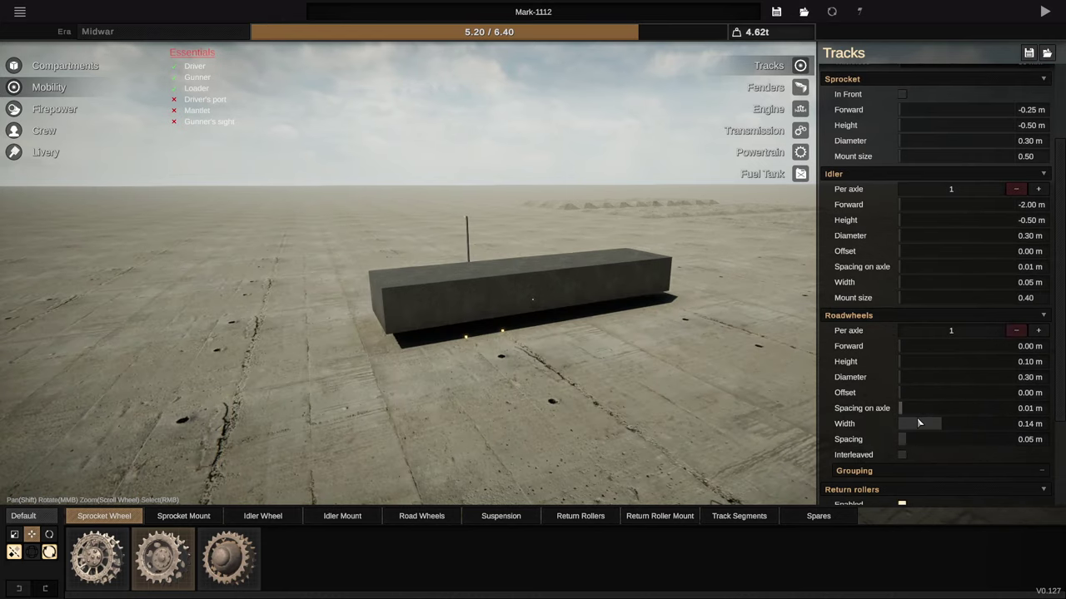
pyautogui.scroll(-3, 851, 423)
pyautogui.scroll(-1, 899, 325)
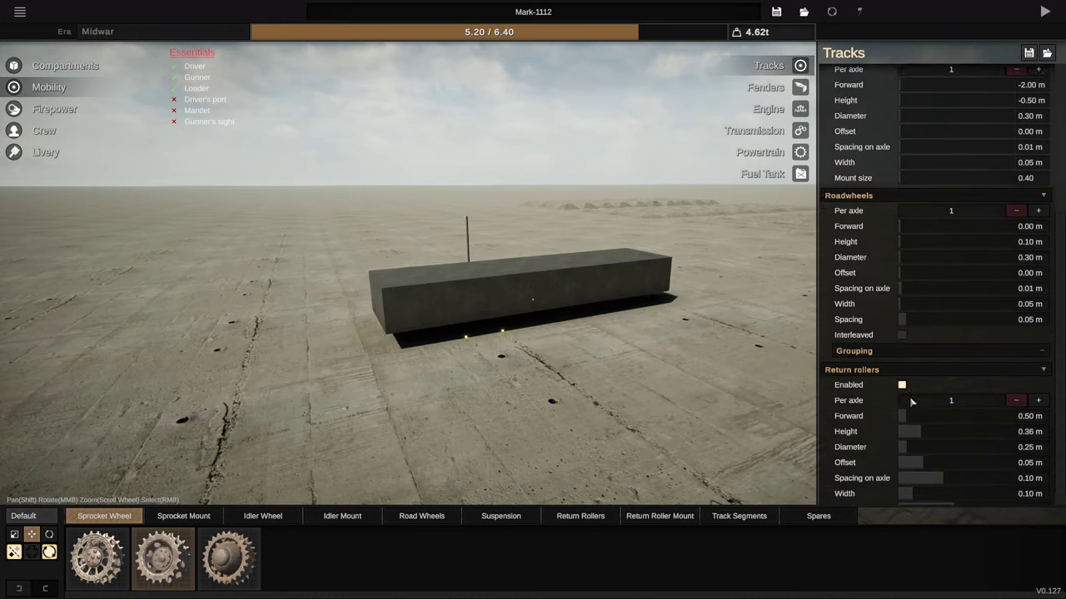
pyautogui.click(904, 379)
# Step: Move the sprocket to forward 0.37 m, height -0.04 m and the idler to forward 0.25 m, height -0.10 m beneath the hull
pyautogui.moveTo(454, 286); pyautogui.dragTo(590, 314)
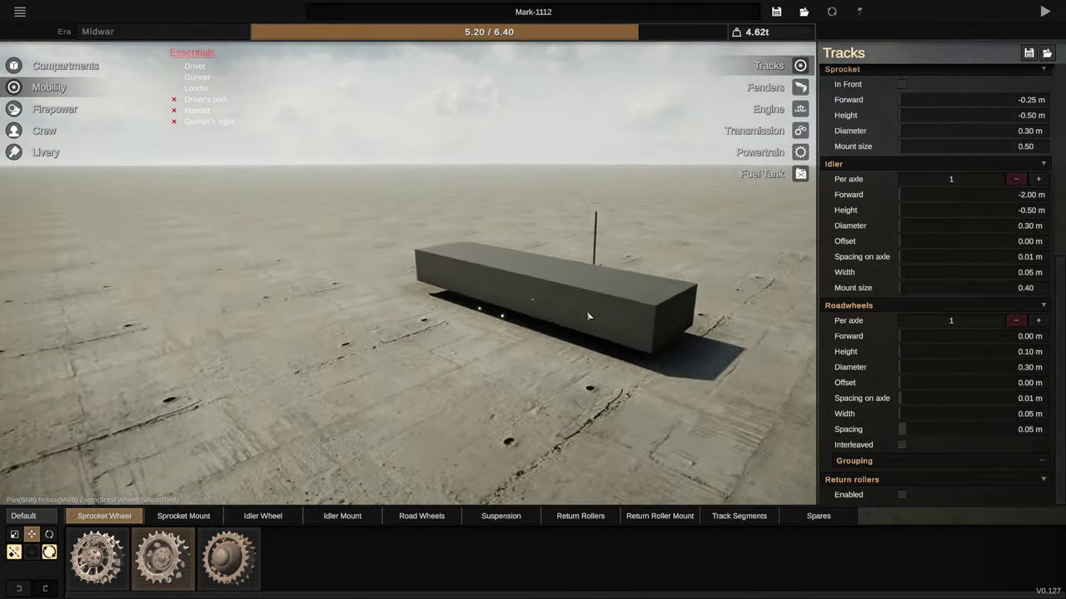
pyautogui.scroll(3, 512, 302)
pyautogui.moveTo(514, 299); pyautogui.dragTo(683, 270)
pyautogui.scroll(3, 532, 262)
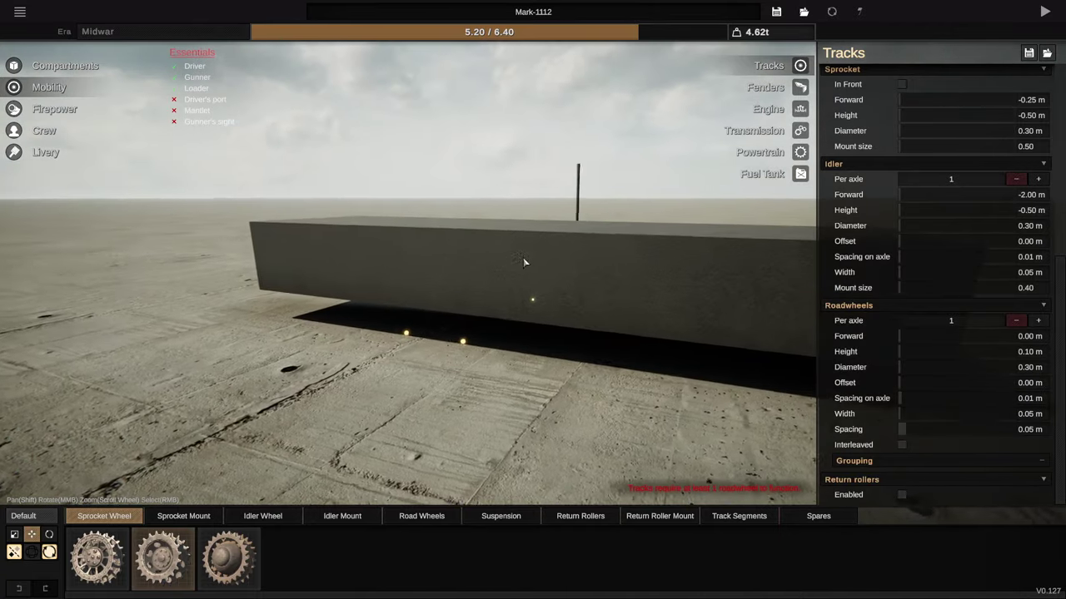
pyautogui.moveTo(523, 257); pyautogui.dragTo(648, 223)
pyautogui.scroll(2, 649, 224)
pyautogui.moveTo(406, 383); pyautogui.dragTo(551, 321)
pyautogui.moveTo(283, 384); pyautogui.dragTo(652, 320)
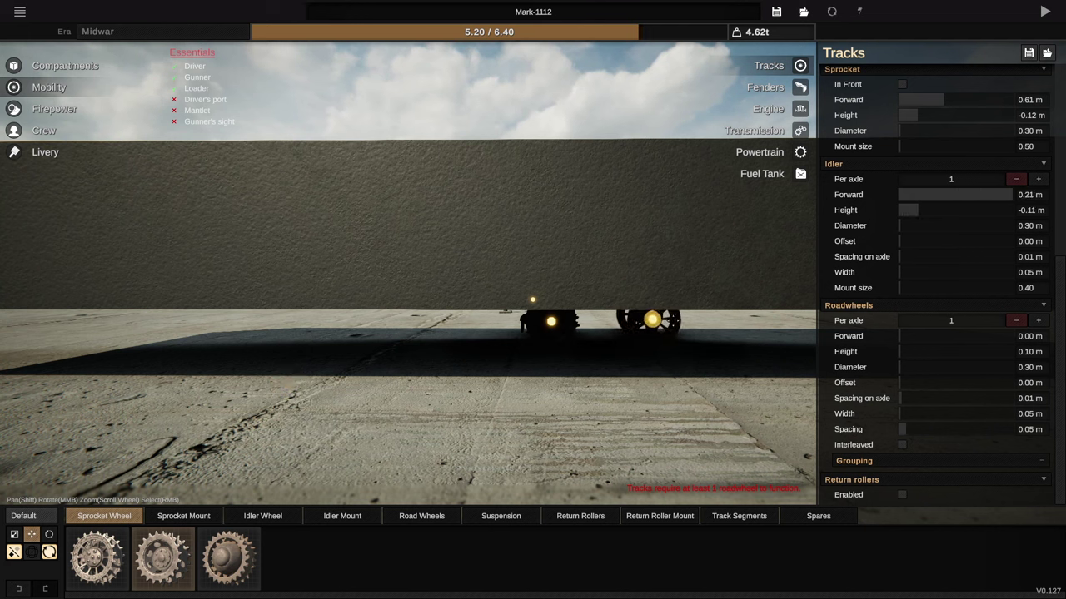
pyautogui.moveTo(542, 330); pyautogui.dragTo(497, 308)
# Step: Set the track suspension scale to 0.50 and adjust the suspension rest angle
pyautogui.scroll(1, 888, 146)
pyautogui.scroll(1, 888, 147)
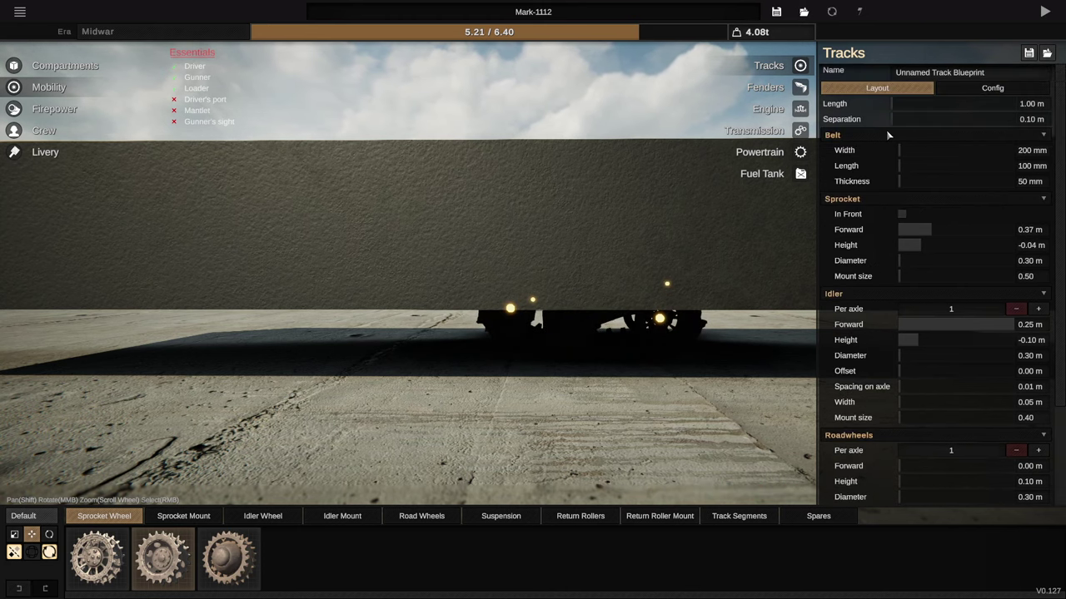
pyautogui.click(981, 92)
pyautogui.moveTo(937, 134); pyautogui.dragTo(804, 130)
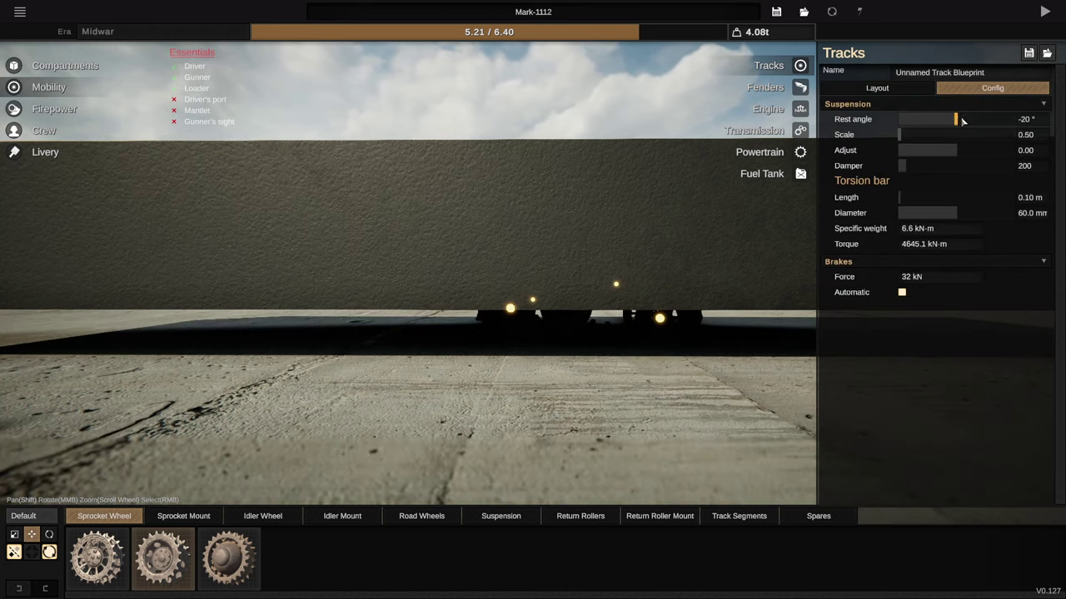
pyautogui.moveTo(959, 120); pyautogui.dragTo(803, 129)
pyautogui.moveTo(900, 119); pyautogui.dragTo(1013, 119)
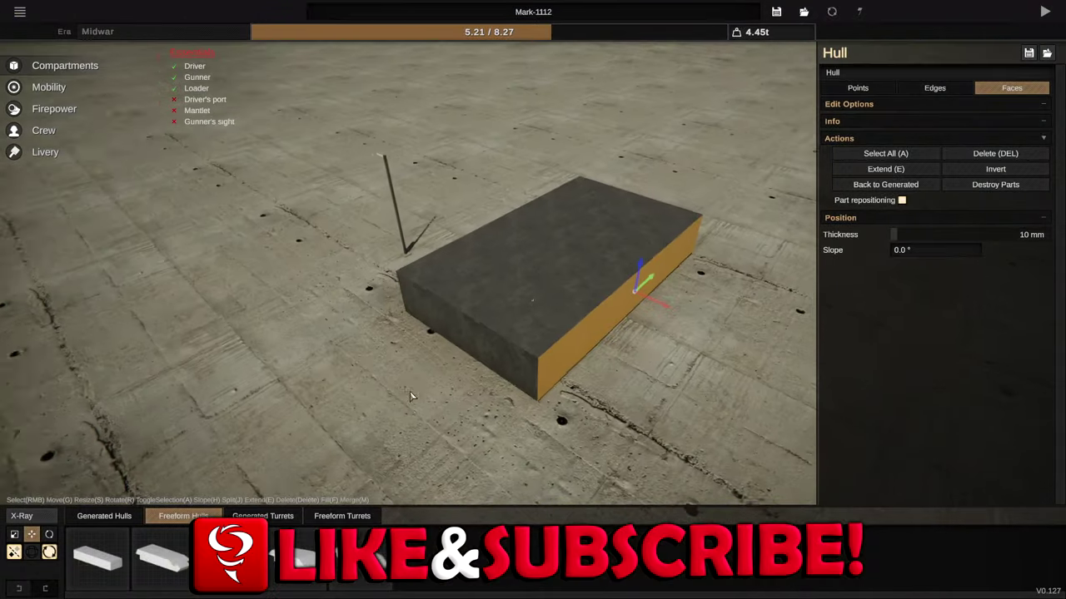
# Step: Extend the hull's mirrored side faces outward to form a wide hull with sides tapering toward the front
pyautogui.moveTo(410, 397); pyautogui.dragTo(316, 375)
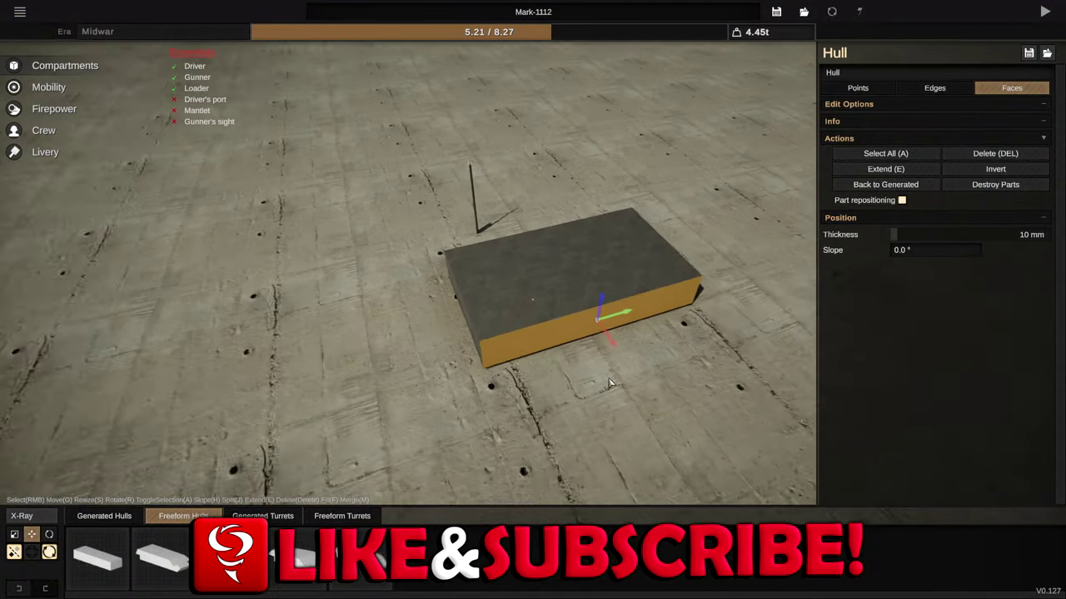
pyautogui.scroll(4, 581, 352)
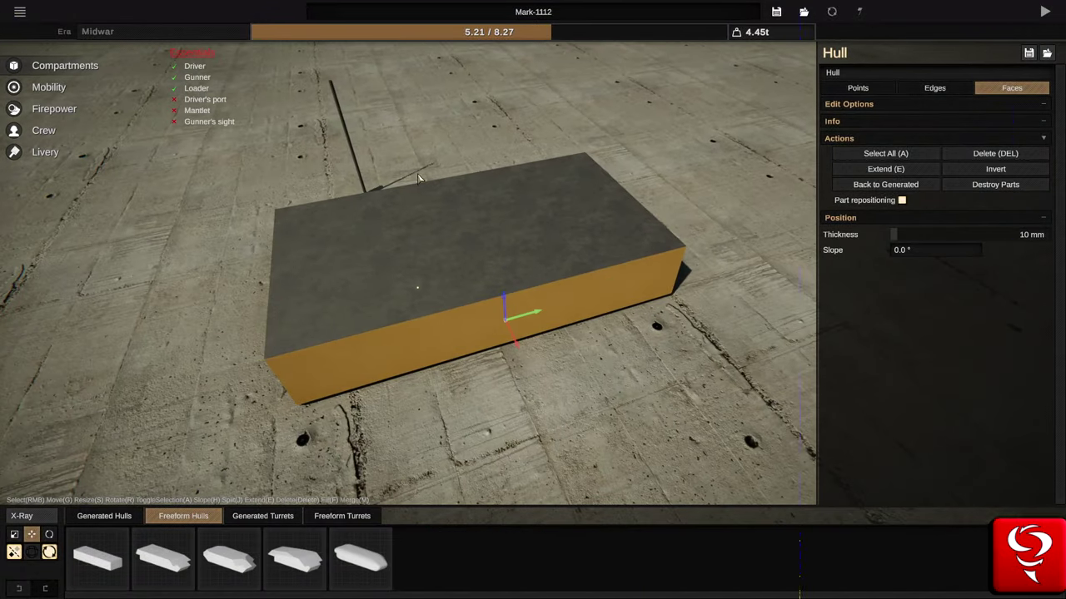
pyautogui.moveTo(363, 220); pyautogui.dragTo(407, 300)
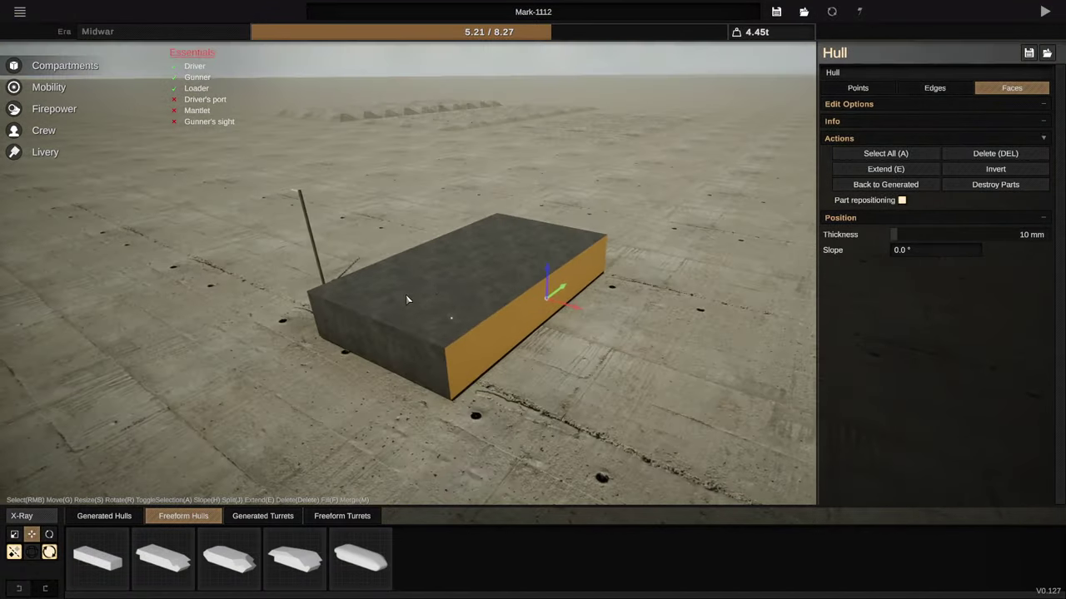
pyautogui.moveTo(515, 346); pyautogui.dragTo(91, 303)
pyautogui.scroll(3, 591, 301)
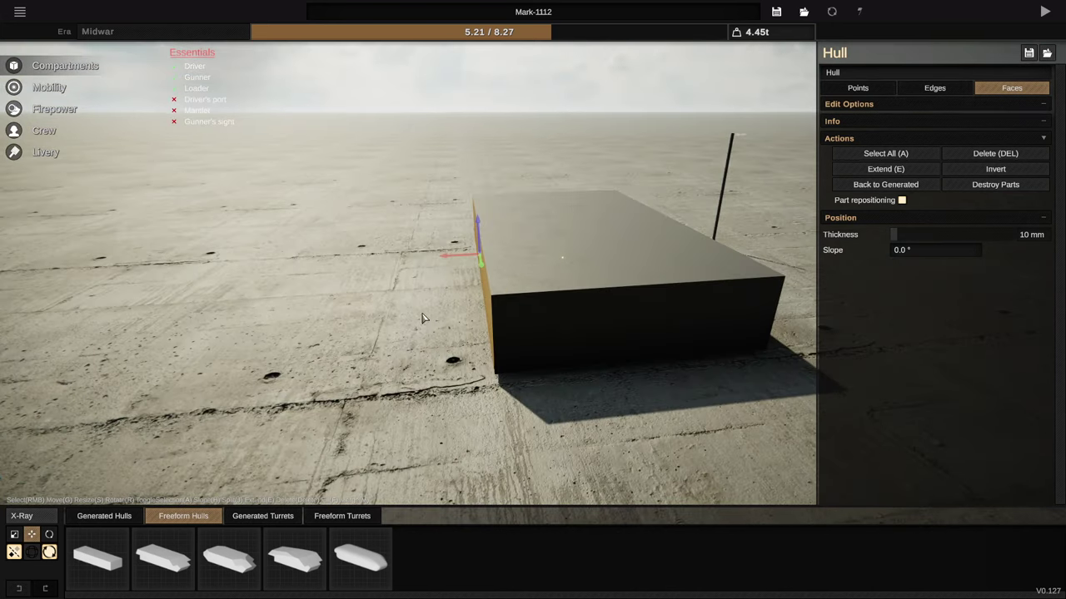
pyautogui.moveTo(533, 280); pyautogui.dragTo(509, 278)
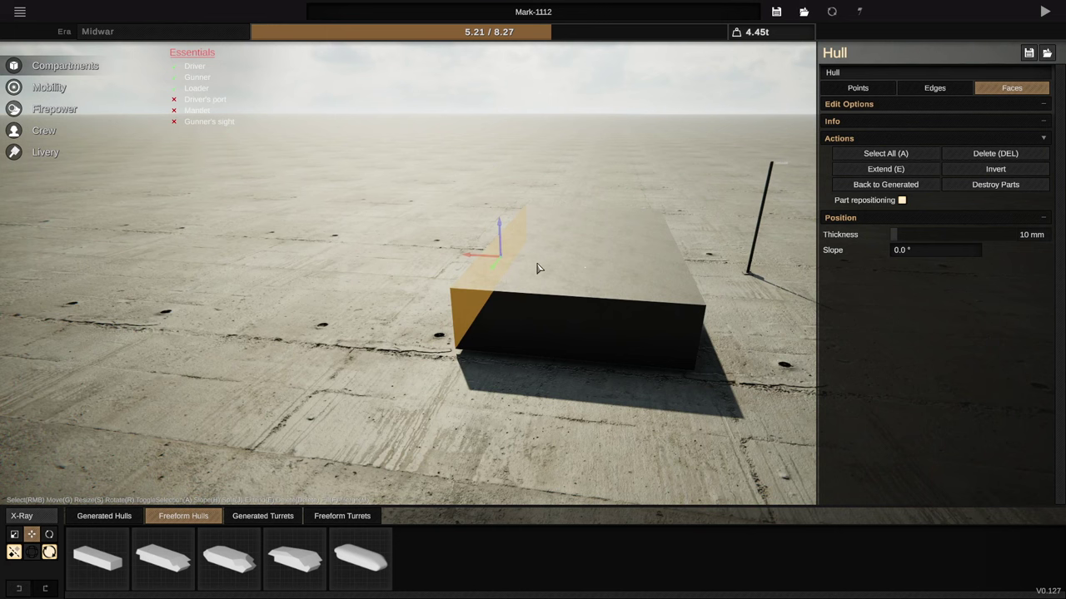
pyautogui.moveTo(452, 273); pyautogui.dragTo(406, 320)
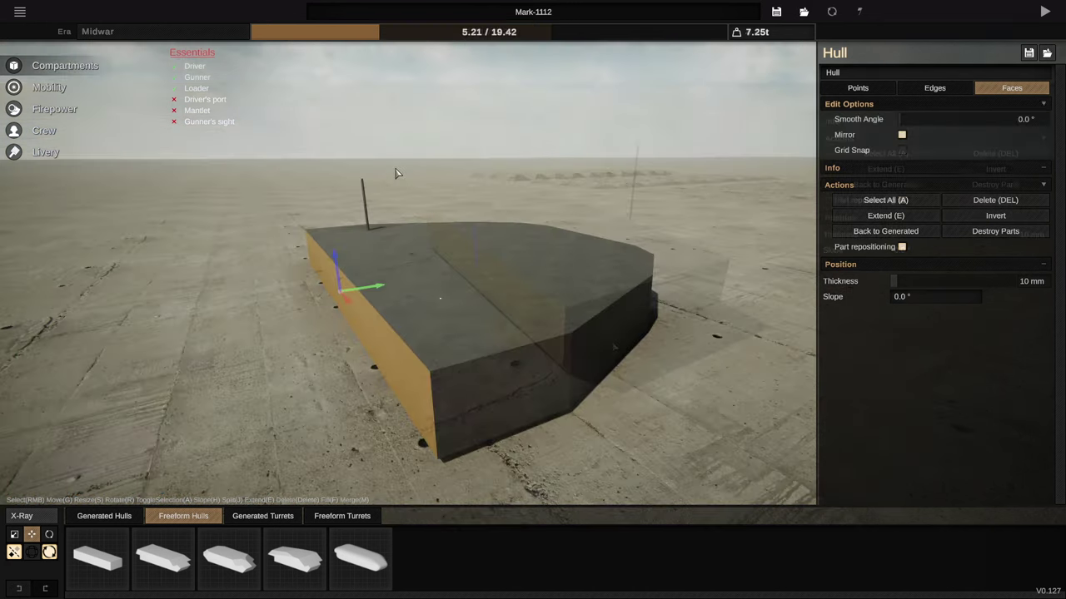
# Step: Extend the hull's flat rear face further backward
pyautogui.moveTo(499, 325)
pyautogui.mouseDown()
pyautogui.moveTo(300, 329)
pyautogui.moveTo(500, 317)
pyautogui.mouseUp()
pyautogui.moveTo(416, 368); pyautogui.dragTo(539, 327)
pyautogui.click(874, 216)
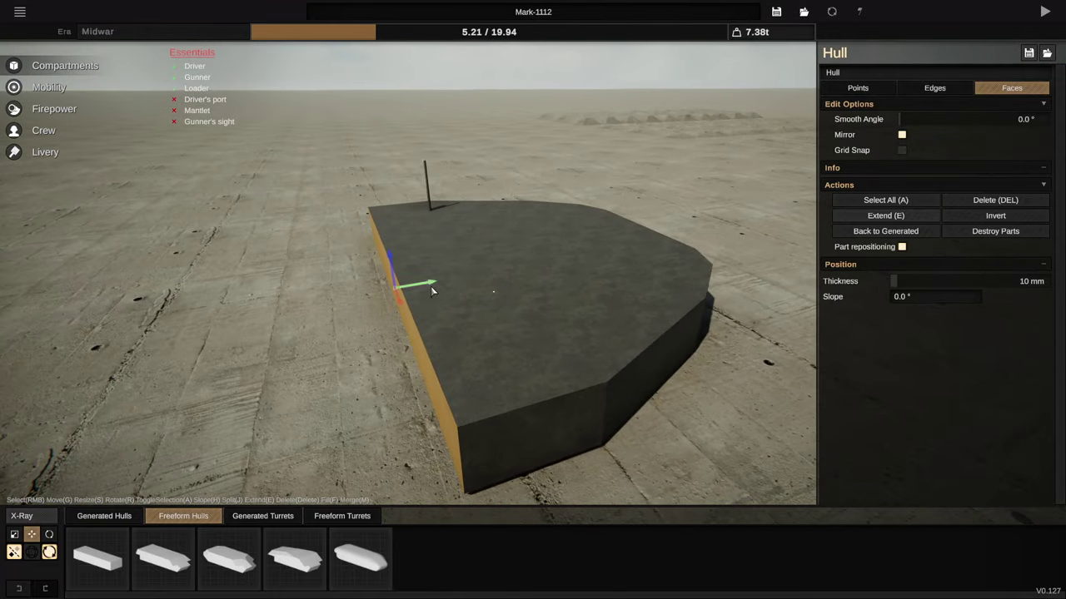
pyautogui.moveTo(431, 288); pyautogui.dragTo(392, 293)
# Step: Select the hull's top faces along the rear and both sides, leaving the central section unselected
pyautogui.rightClick(374, 308)
pyautogui.keyDown('shift'); pyautogui.rightClick(361, 253); pyautogui.keyUp('shift')
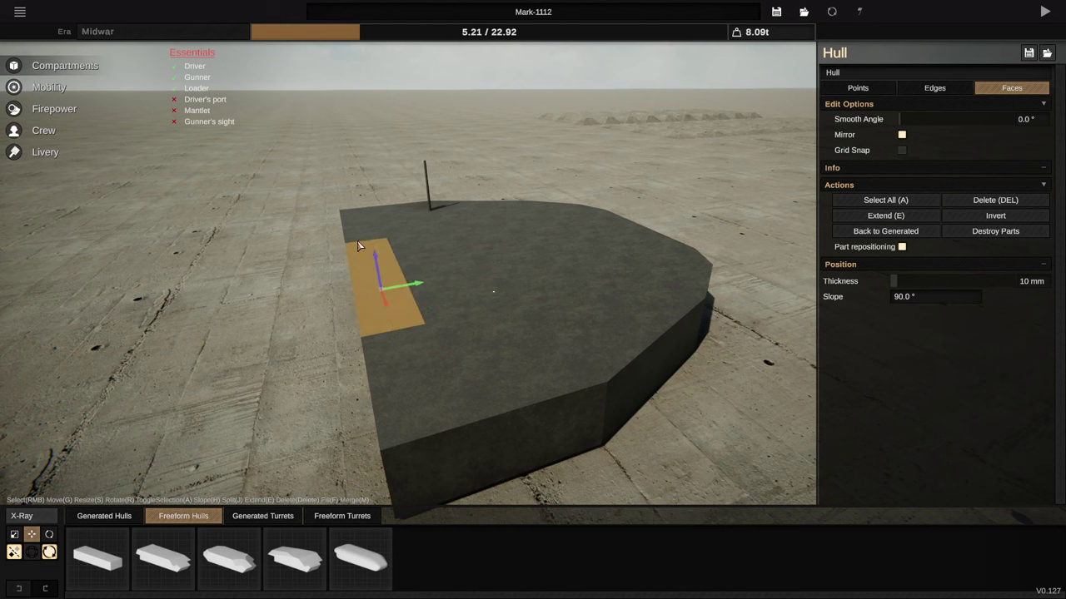
pyautogui.keyDown('shift'); pyautogui.rightClick(397, 350); pyautogui.keyUp('shift')
pyautogui.keyDown('shift'); pyautogui.rightClick(424, 402); pyautogui.keyUp('shift')
pyautogui.keyDown('shift'); pyautogui.rightClick(520, 380); pyautogui.keyUp('shift')
pyautogui.moveTo(520, 380); pyautogui.dragTo(25, 423)
pyautogui.moveTo(659, 206); pyautogui.dragTo(572, 335)
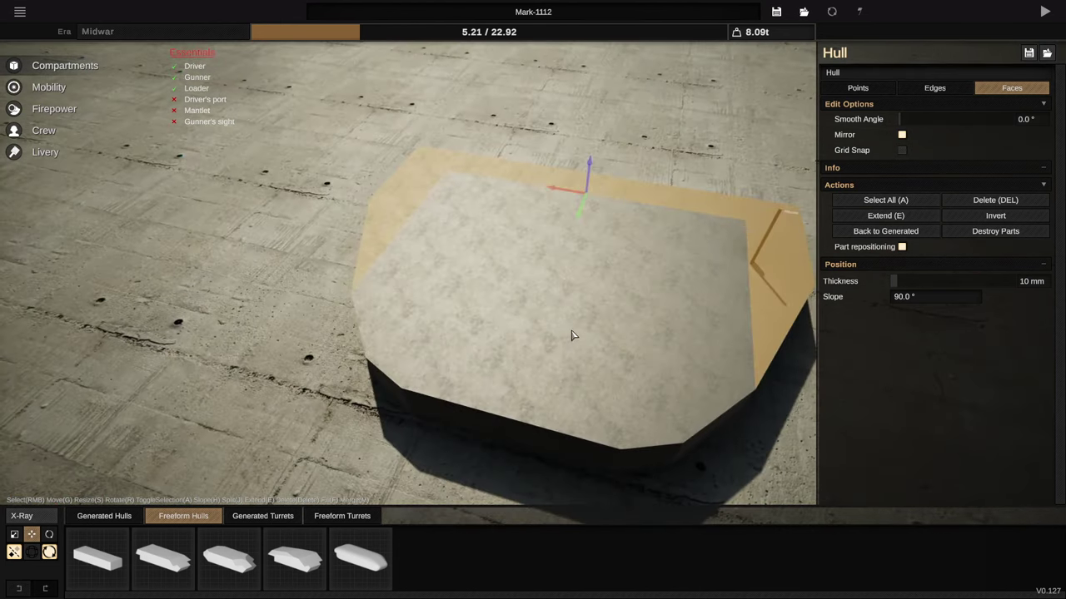
pyautogui.moveTo(452, 297); pyautogui.dragTo(601, 184)
pyautogui.moveTo(724, 271); pyautogui.dragTo(32, 326)
pyautogui.scroll(3, 532, 341)
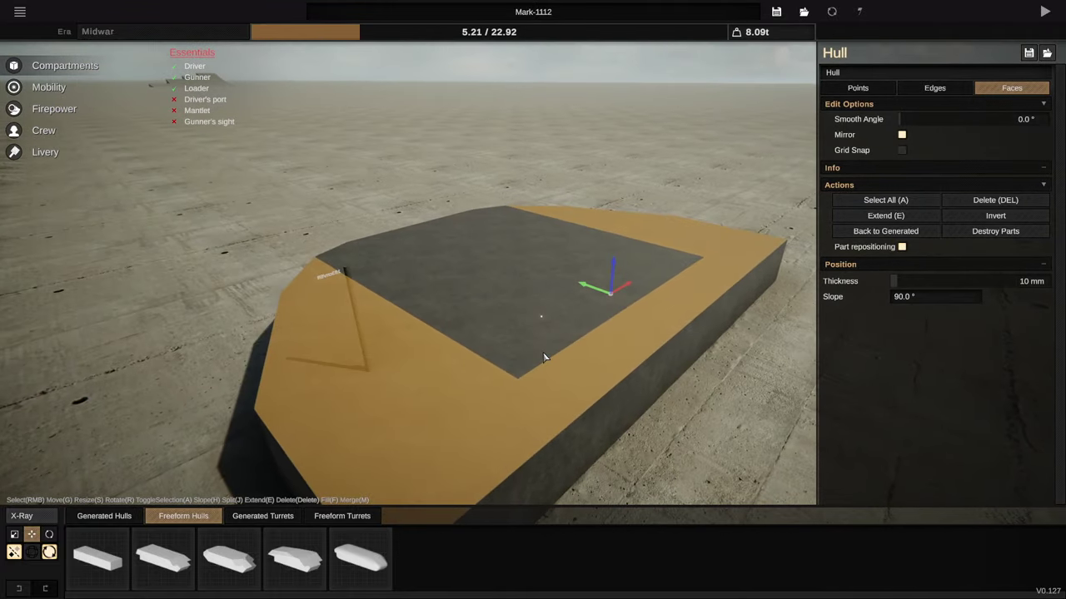
pyautogui.click(961, 91)
pyautogui.moveTo(566, 344); pyautogui.dragTo(713, 279)
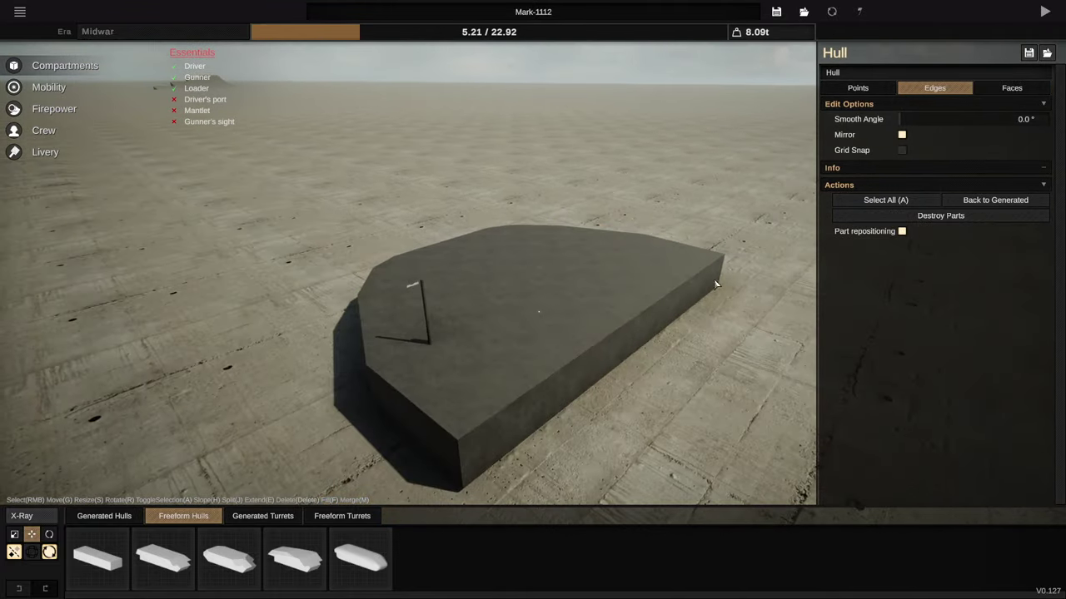
pyautogui.click(1012, 87)
pyautogui.moveTo(691, 226); pyautogui.dragTo(430, 357)
pyautogui.rightClick(388, 315)
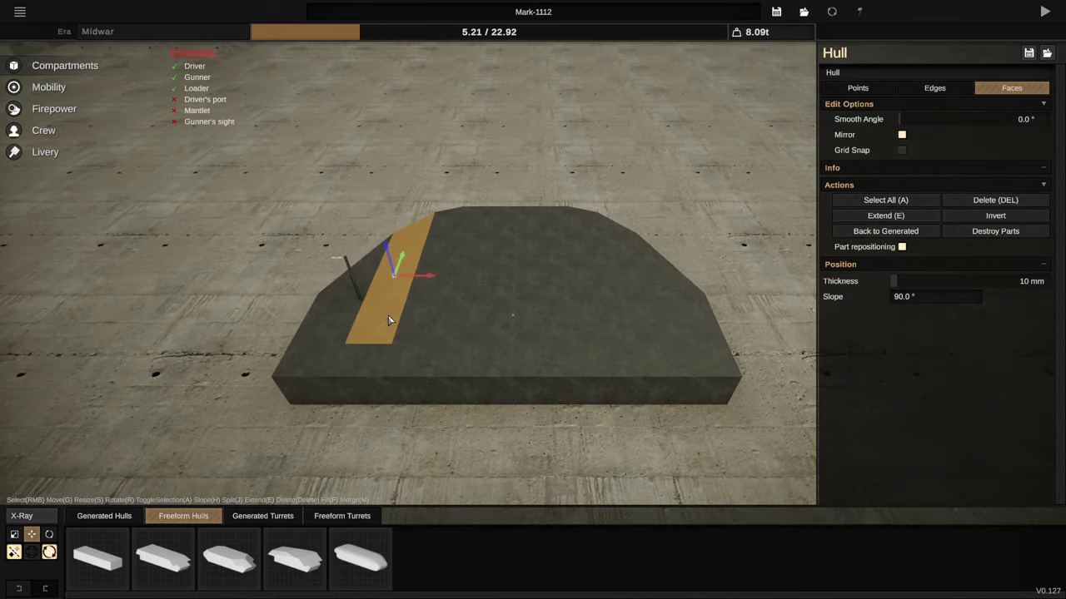
pyautogui.hotkey('ctrl', 'z')
pyautogui.hotkey('ctrl', 'z')
pyautogui.hotkey('ctrl', 'z')
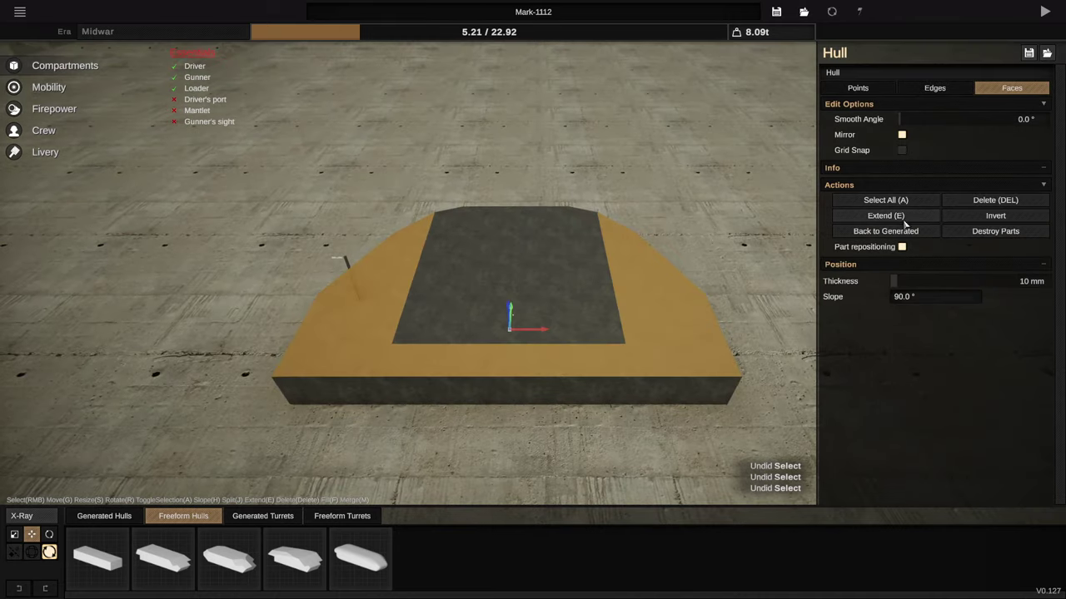
# Step: Extend the selected side and rear top faces upward into tall walls around the open central bay
pyautogui.click(899, 219)
pyautogui.moveTo(749, 183); pyautogui.dragTo(614, 94)
pyautogui.moveTo(553, 279); pyautogui.dragTo(586, 359)
pyautogui.scroll(3, 566, 329)
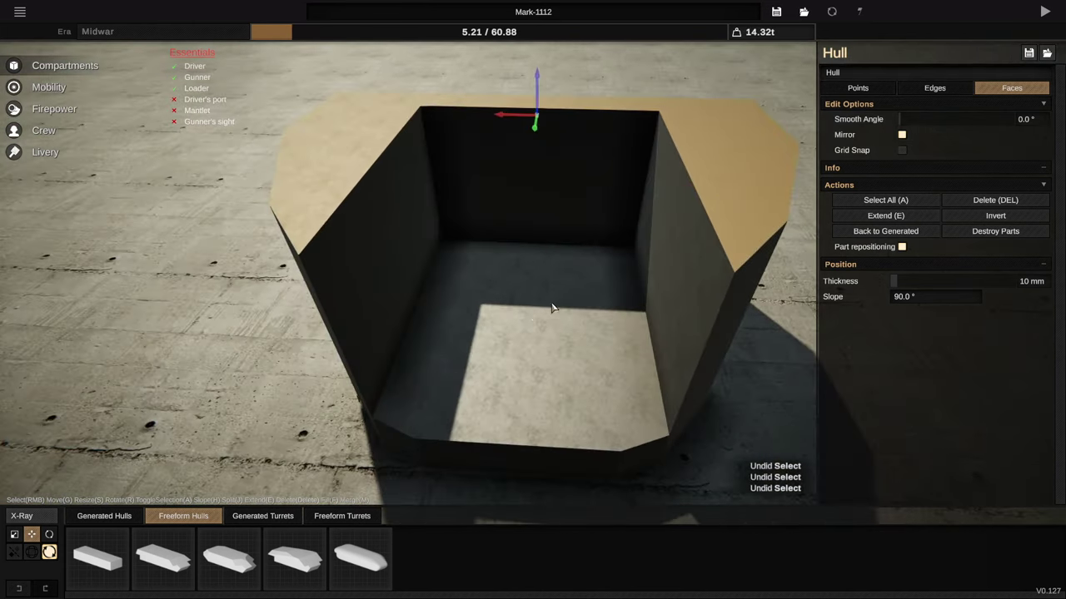
pyautogui.moveTo(539, 89); pyautogui.dragTo(545, 127)
# Step: Extend a thin lip on top of the walls and select its inner faces on both sides and the rear
pyautogui.click(898, 221)
pyautogui.moveTo(520, 249); pyautogui.dragTo(467, 225)
pyautogui.rightClick(390, 197)
pyautogui.rightClick(385, 189)
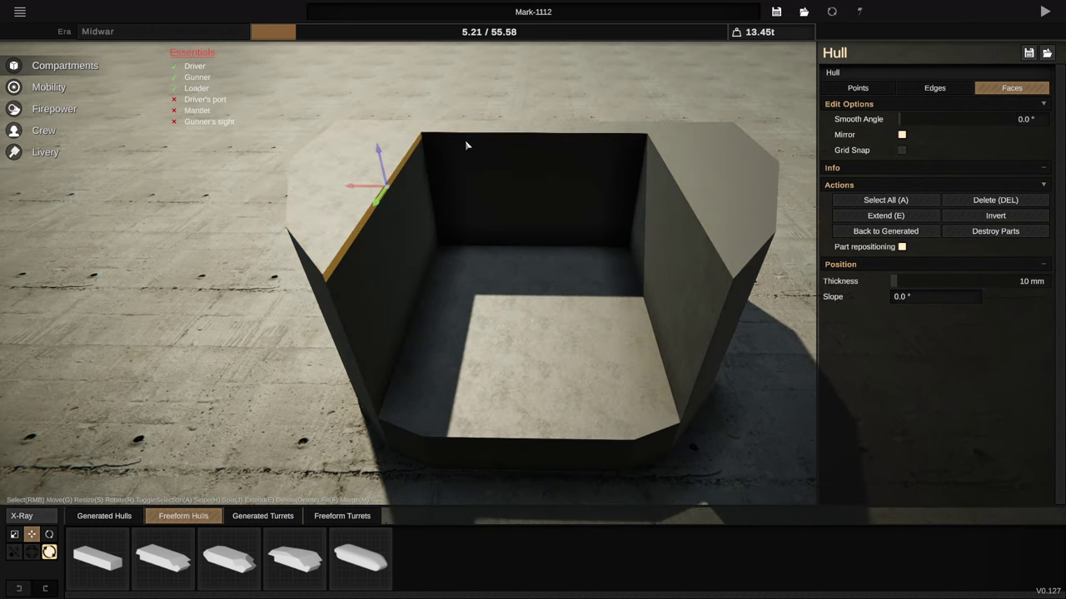
pyautogui.keyDown('shift'); pyautogui.rightClick(636, 145); pyautogui.keyUp('shift')
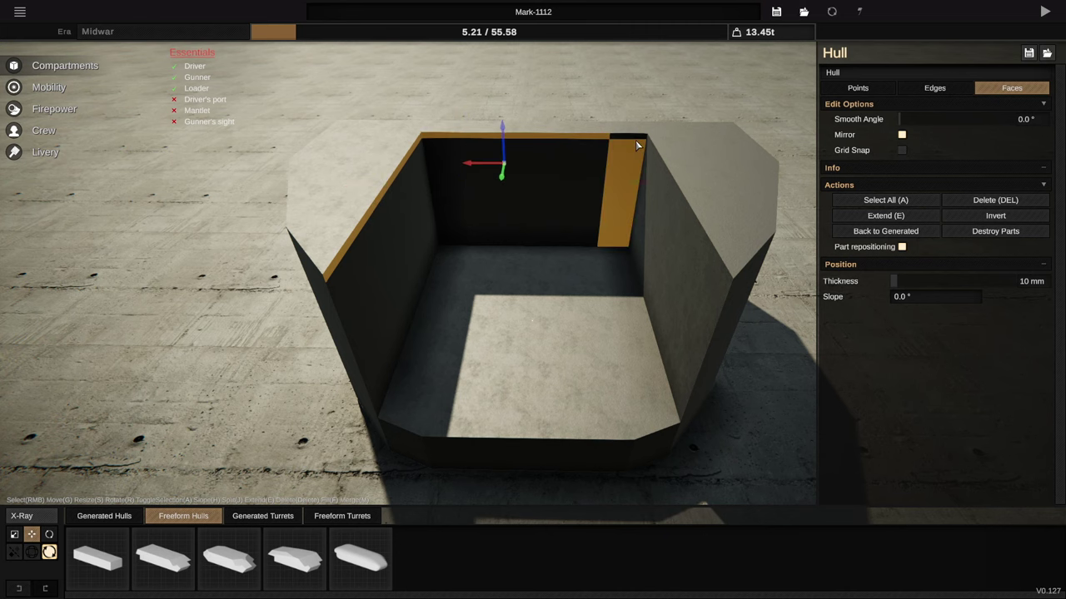
pyautogui.keyDown('shift'); pyautogui.rightClick(636, 154); pyautogui.keyUp('shift')
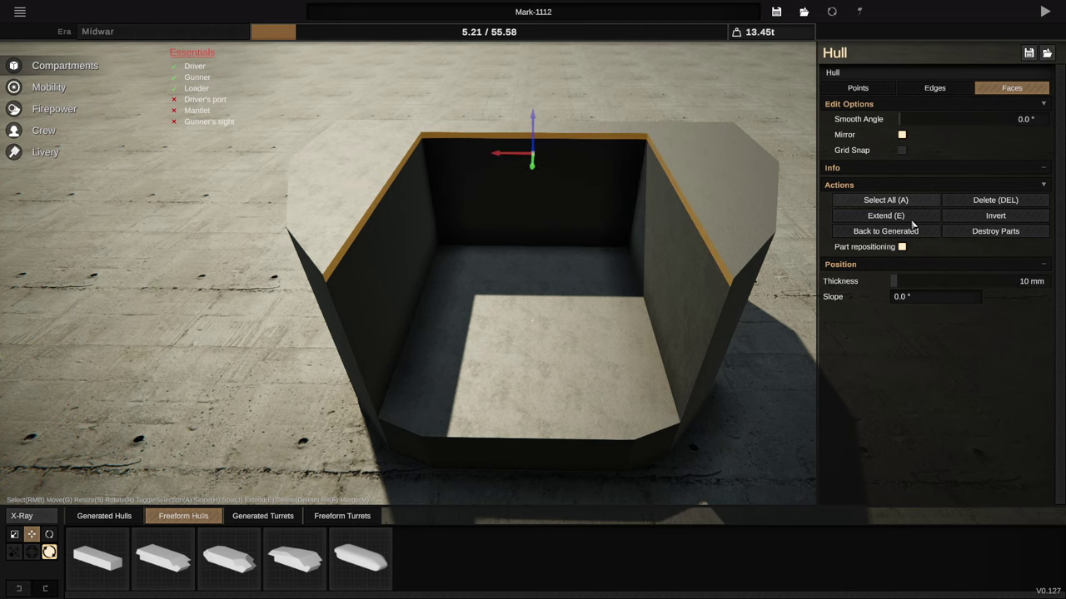
# Step: Extend the selected inner lip faces and bring them together at the centreline to roof over the bay
pyautogui.click(910, 218)
pyautogui.moveTo(574, 185); pyautogui.dragTo(515, 213)
pyautogui.moveTo(507, 173); pyautogui.dragTo(608, 183)
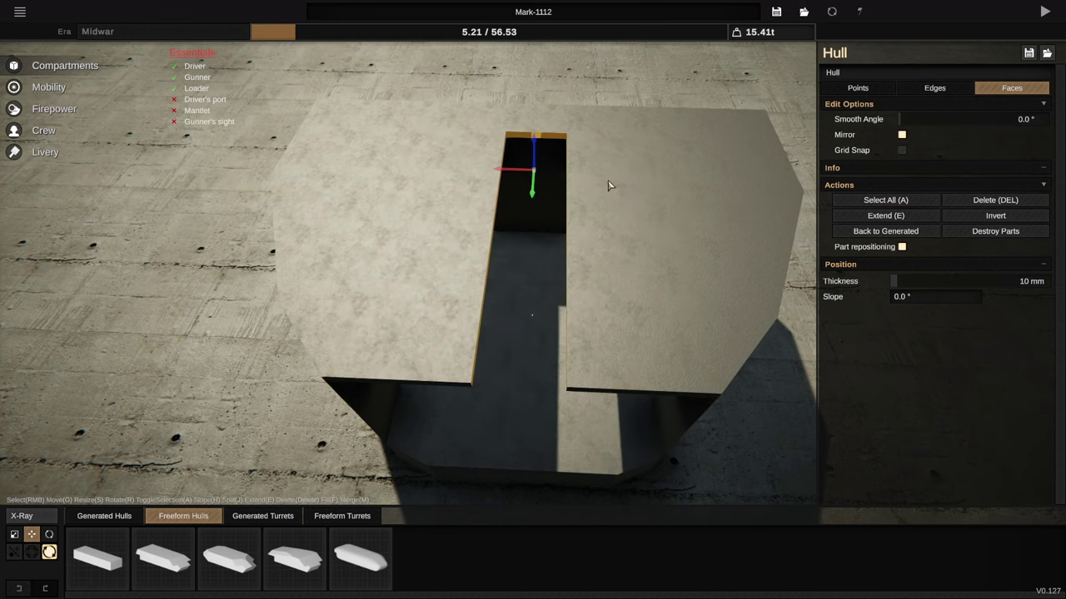
pyautogui.hotkey('ctrl', 'z')
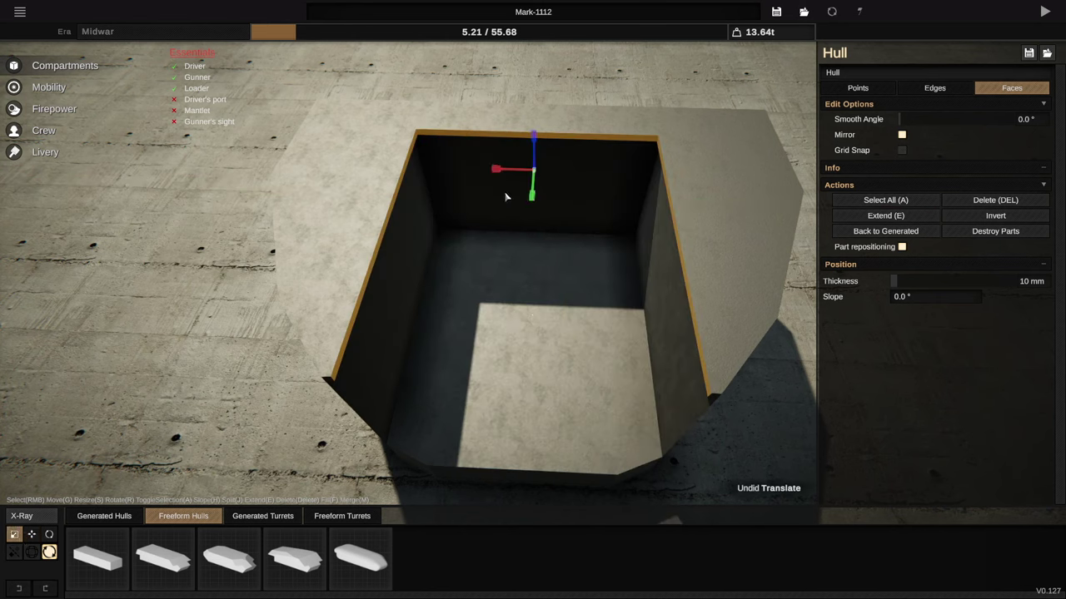
pyautogui.moveTo(497, 173); pyautogui.dragTo(532, 196)
pyautogui.scroll(5, 523, 173)
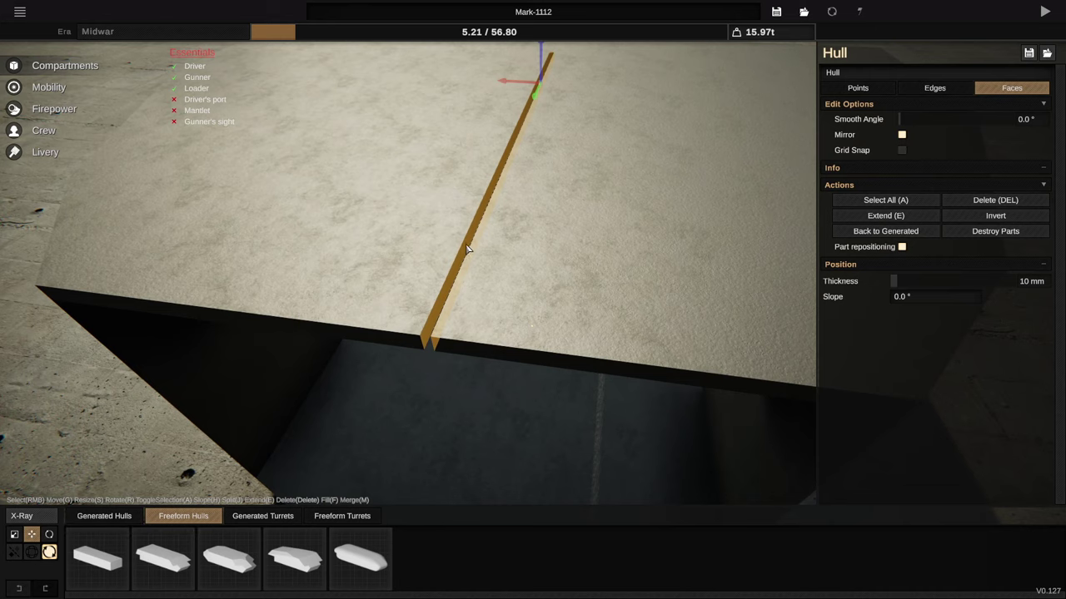
pyautogui.press('j')
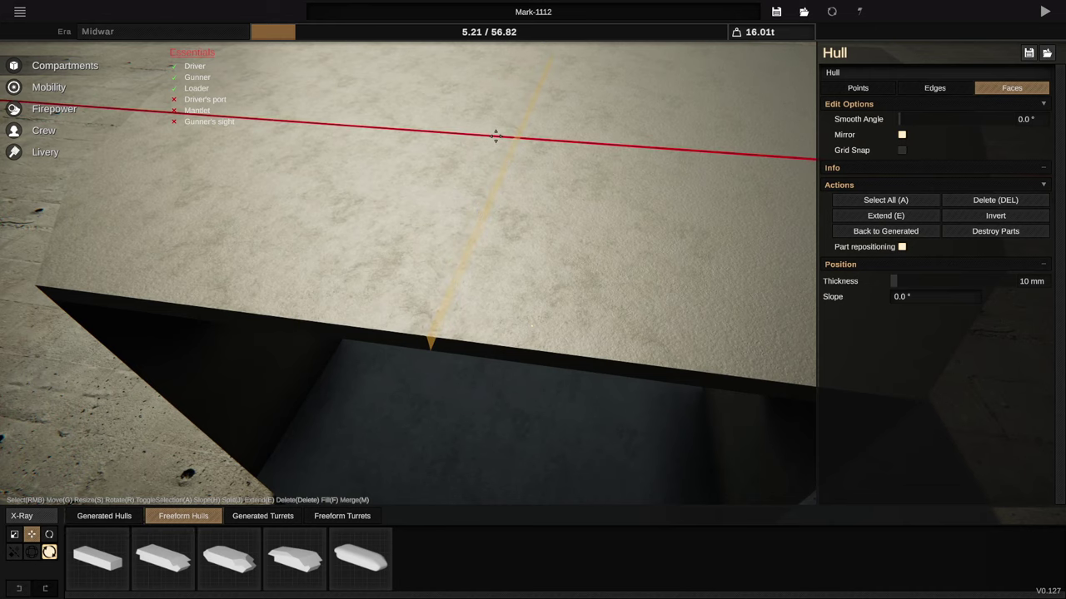
pyautogui.moveTo(495, 135); pyautogui.dragTo(496, 136)
# Step: Select the faces across the new roof and extend them upward as a thin layer
pyautogui.scroll(-5, 490, 159)
pyautogui.moveTo(653, 291); pyautogui.dragTo(656, 241)
pyautogui.rightClick(657, 241)
pyautogui.rightClick(702, 210)
pyautogui.rightClick(568, 222)
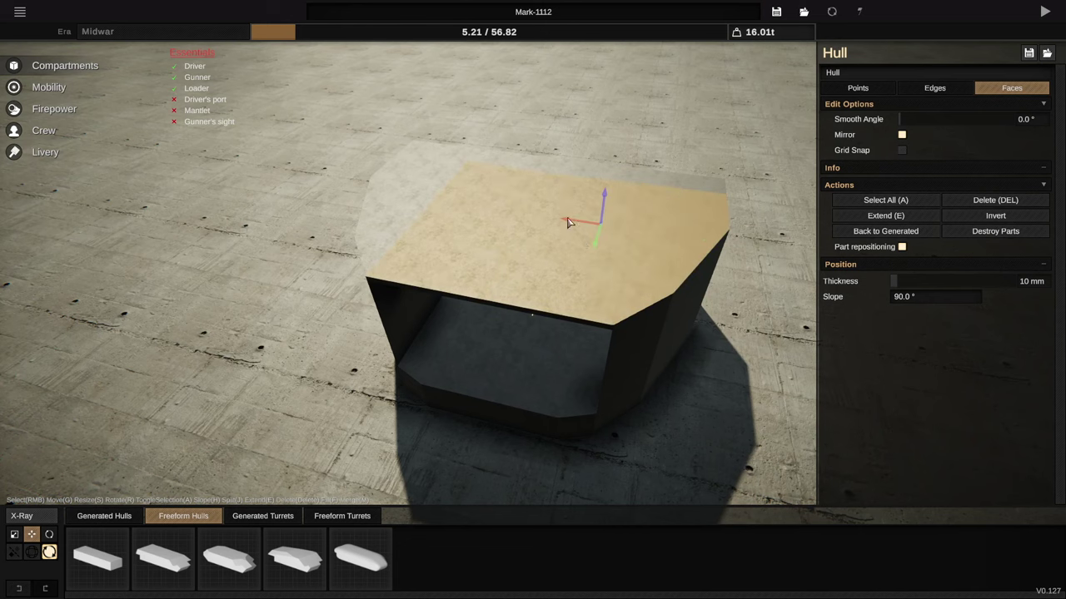
pyautogui.moveTo(606, 223); pyautogui.dragTo(845, 279)
pyautogui.click(873, 216)
pyautogui.moveTo(641, 243); pyautogui.dragTo(606, 161)
pyautogui.moveTo(536, 105); pyautogui.dragTo(538, 82)
# Step: Undo the last move and add the remaining faces on both sides of the roof to the selection
pyautogui.moveTo(588, 171); pyautogui.dragTo(155, 314)
pyautogui.scroll(3, 569, 267)
pyautogui.hotkey('ctrl', 'z')
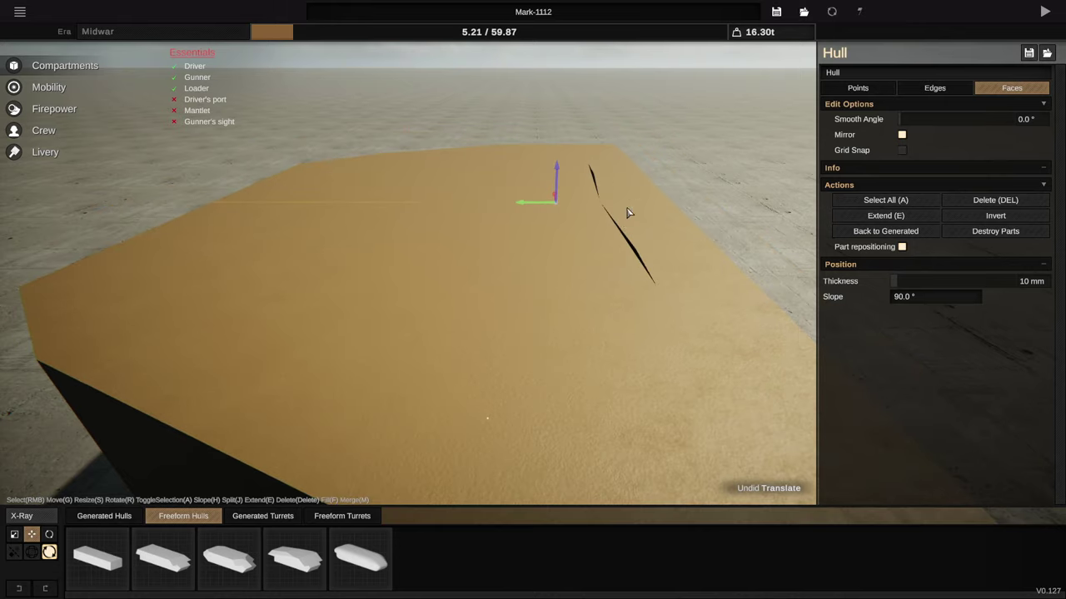
pyautogui.moveTo(519, 273); pyautogui.dragTo(391, 252)
pyautogui.rightClick(661, 215)
pyautogui.rightClick(514, 296)
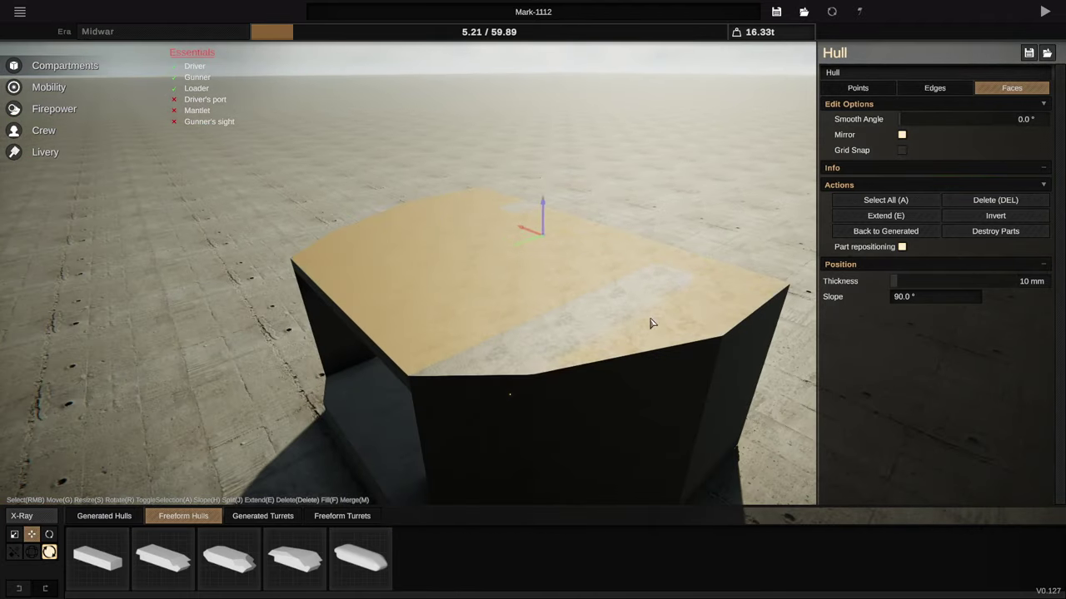
pyautogui.moveTo(527, 214); pyautogui.dragTo(804, 253)
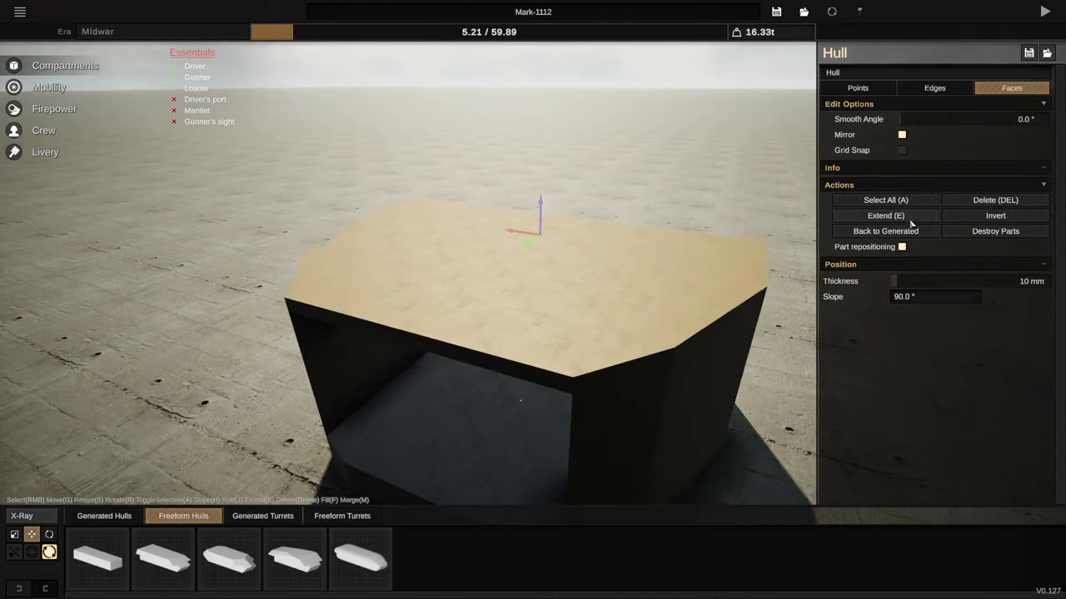
# Step: Extend the selected roof faces upward and shrink them inward to form a bevelled edge around the roof
pyautogui.click(907, 220)
pyautogui.moveTo(540, 293); pyautogui.dragTo(547, 172)
pyautogui.press('s')
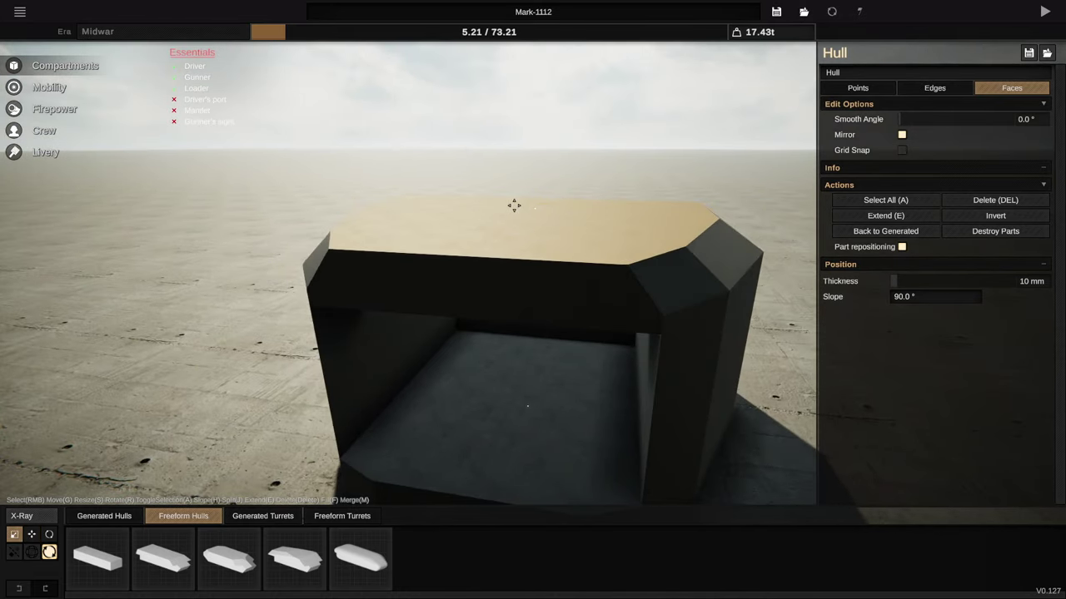
pyautogui.moveTo(518, 210); pyautogui.dragTo(552, 214)
pyautogui.press('s')
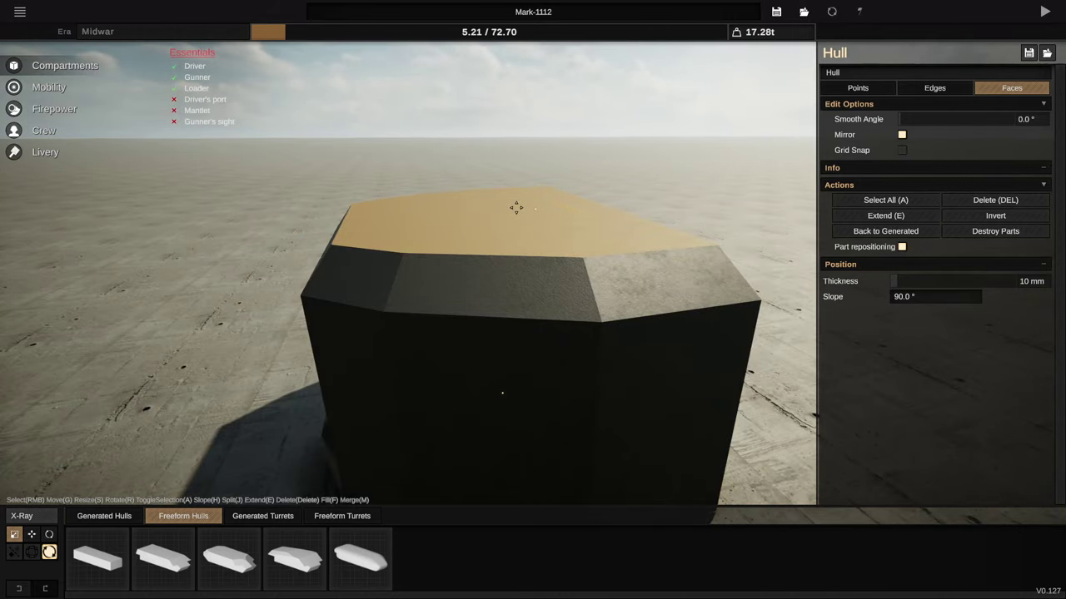
# Step: Extend the top faces once more and shrink them further to add a shallower second bevel, leaving nothing selected
pyautogui.click(865, 220)
pyautogui.moveTo(526, 138); pyautogui.dragTo(542, 171)
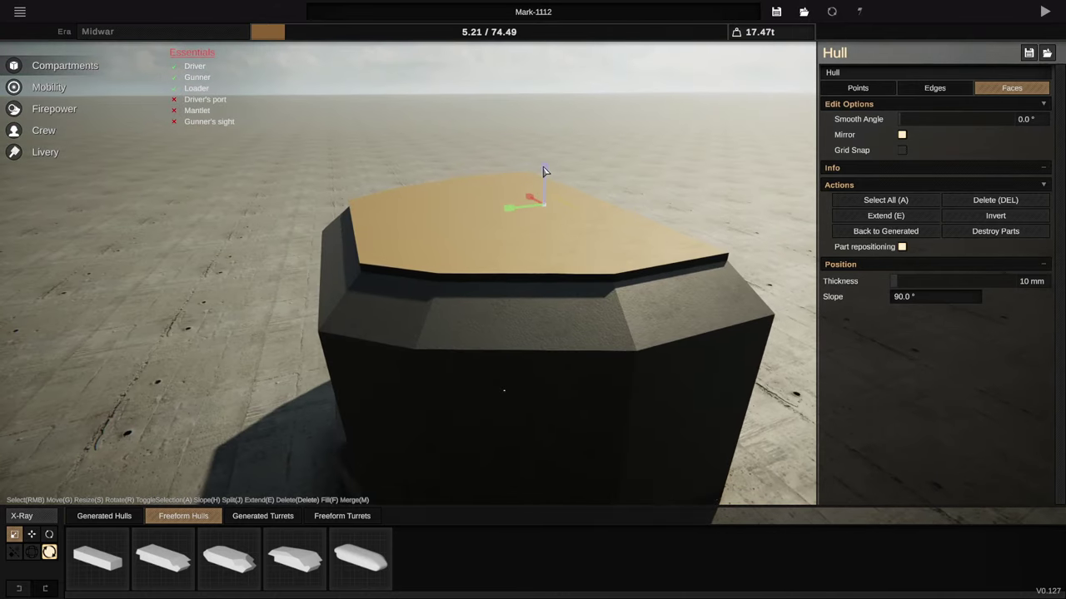
pyautogui.moveTo(510, 208)
pyautogui.mouseDown()
pyautogui.moveTo(522, 205)
pyautogui.moveTo(488, 213)
pyautogui.moveTo(511, 202)
pyautogui.mouseUp()
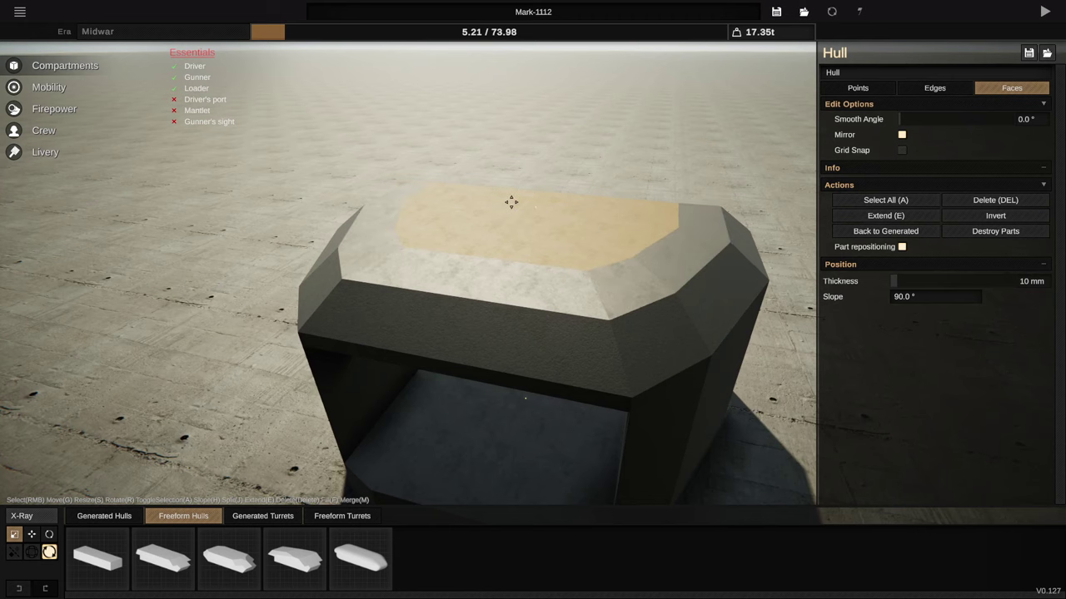
pyautogui.scroll(-4, 511, 209)
pyautogui.rightClick(638, 218)
pyautogui.moveTo(638, 219); pyautogui.dragTo(683, 191)
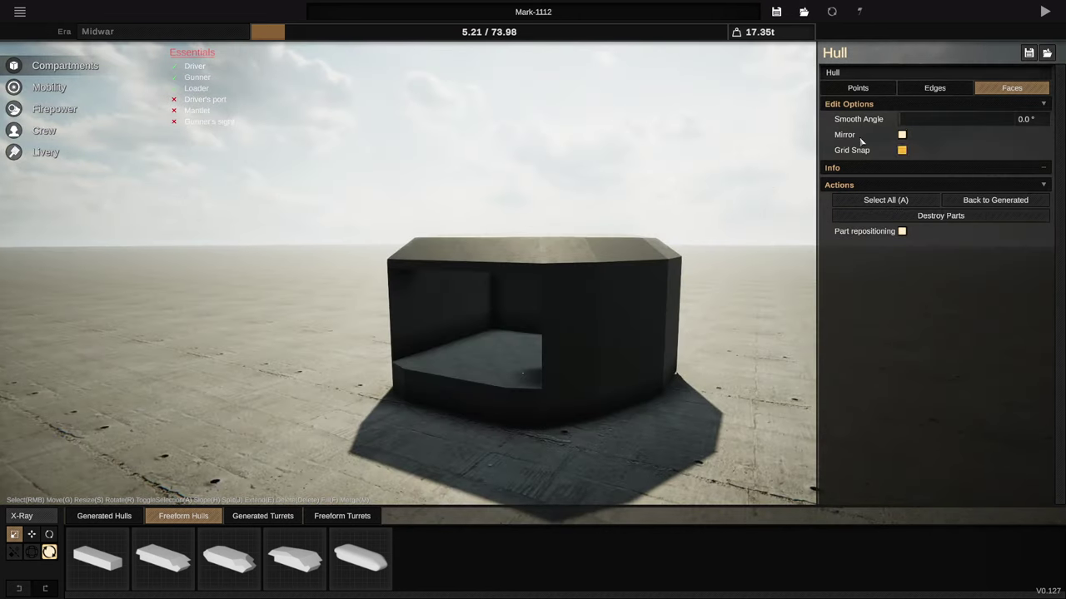
# Step: Set the hull's smooth angle to 47.0°
pyautogui.moveTo(910, 125); pyautogui.dragTo(959, 128)
pyautogui.moveTo(770, 312); pyautogui.dragTo(442, 404)
pyautogui.scroll(10, 625, 231)
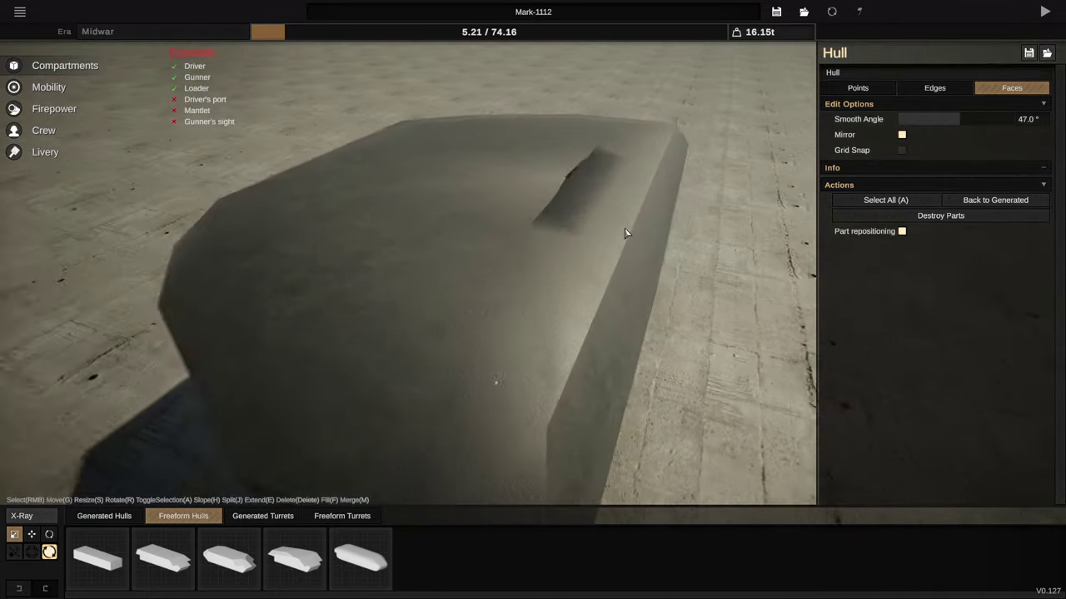
# Step: Shift the hull points beside the dark slit in the roof sideways so that they line up along the seam
pyautogui.click(862, 90)
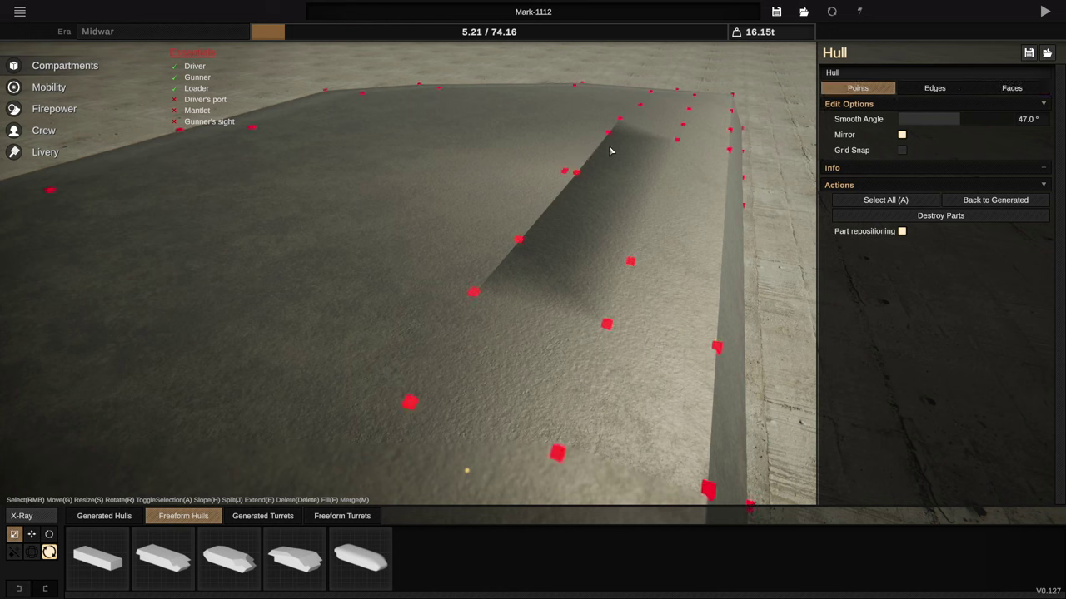
pyautogui.click(574, 172)
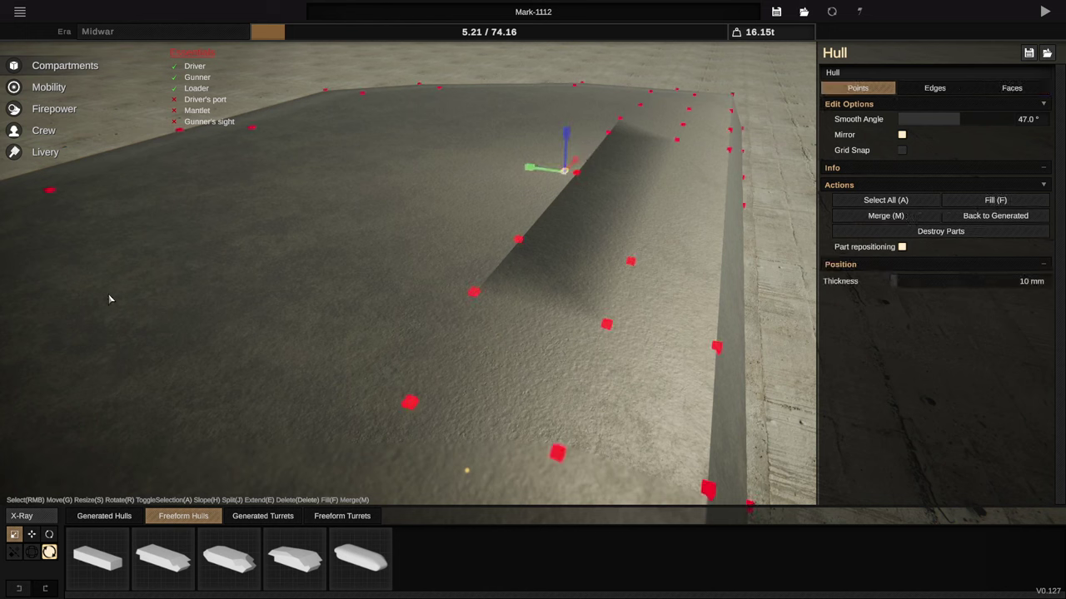
pyautogui.moveTo(533, 170); pyautogui.dragTo(549, 169)
pyautogui.moveTo(594, 209); pyautogui.dragTo(586, 324)
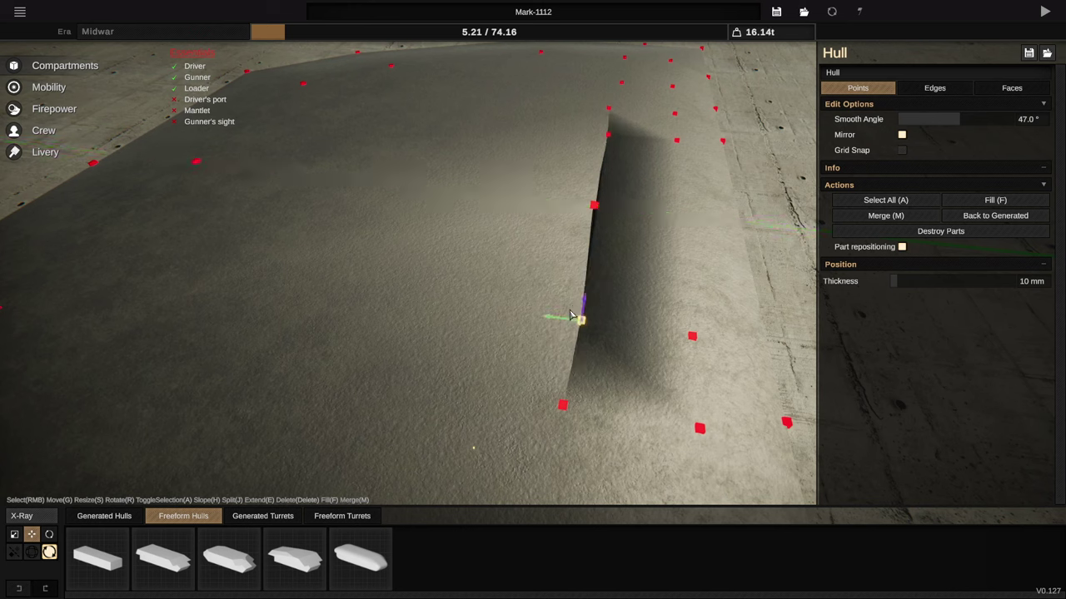
pyautogui.hotkey('ctrl', 'z')
pyautogui.moveTo(591, 204)
pyautogui.mouseDown()
pyautogui.moveTo(579, 204)
pyautogui.moveTo(607, 208)
pyautogui.moveTo(574, 205)
pyautogui.moveTo(584, 206)
pyautogui.mouseUp()
pyautogui.scroll(-5, 589, 218)
pyautogui.rightClick(517, 315)
pyautogui.moveTo(514, 314); pyautogui.dragTo(358, 250)
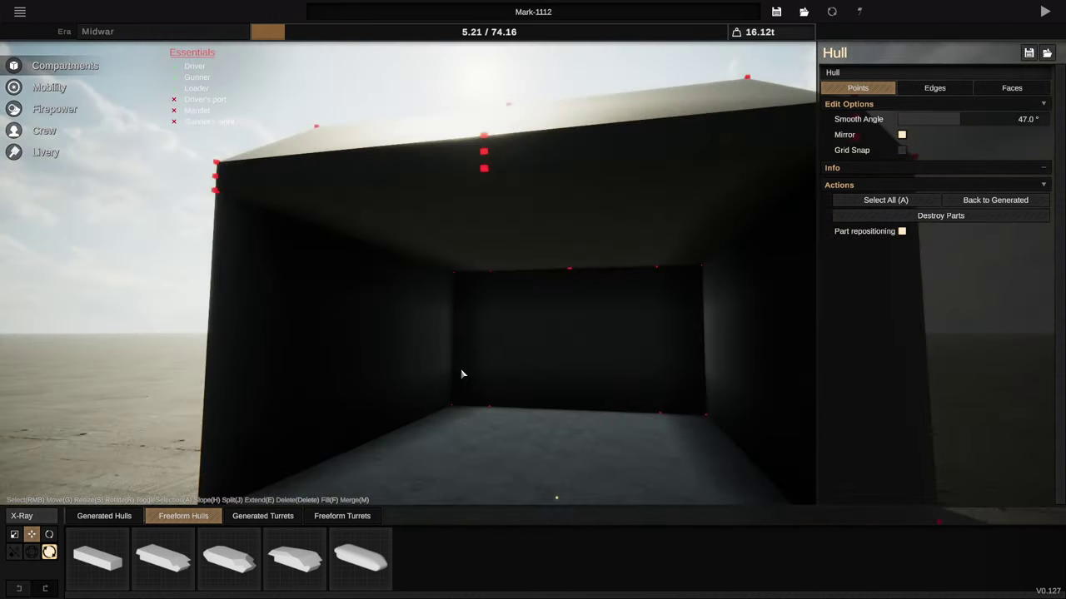
# Step: Try to move the front corner points of the bay's side walls to reshape the opening, and undo the move
pyautogui.moveTo(461, 373); pyautogui.dragTo(513, 277)
pyautogui.scroll(-3, 513, 276)
pyautogui.rightClick(523, 216)
pyautogui.moveTo(524, 220); pyautogui.dragTo(669, 415)
pyautogui.scroll(-3, 630, 415)
pyautogui.moveTo(711, 336); pyautogui.dragTo(274, 349)
pyautogui.scroll(3, 550, 378)
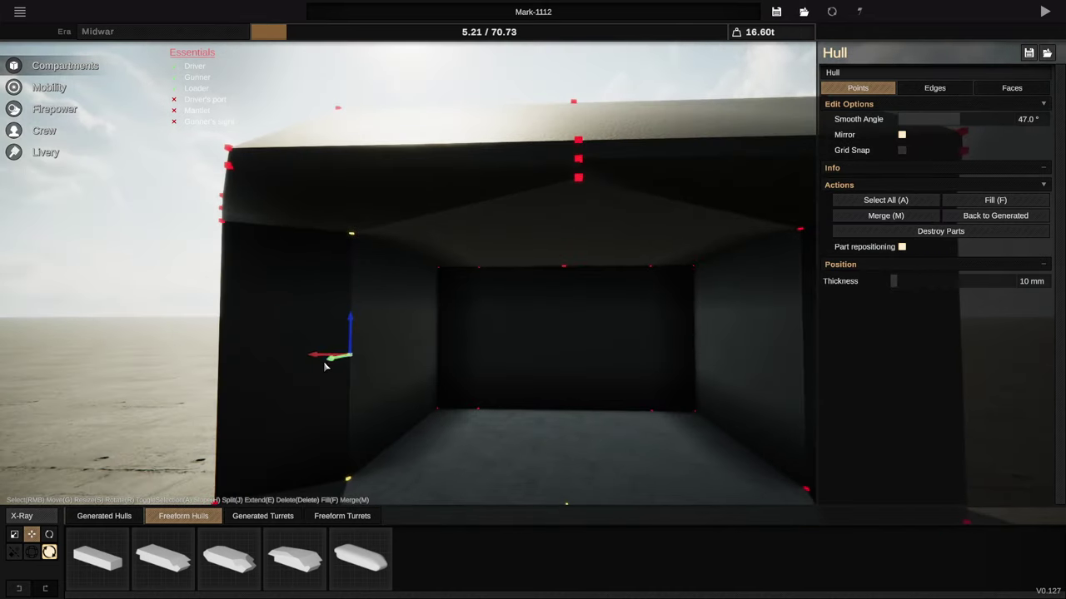
pyautogui.scroll(-4, 388, 377)
pyautogui.moveTo(389, 377); pyautogui.dragTo(515, 401)
pyautogui.hotkey('ctrl', 'z')
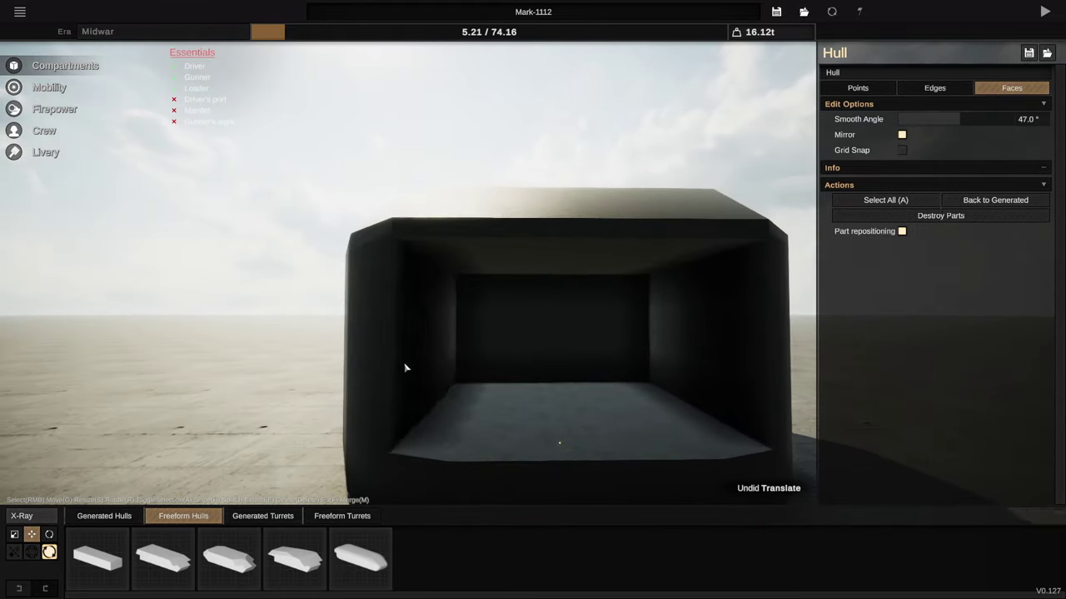
# Step: Extend the inner side-wall faces of the bay as a thin layer and undo their sideways move
pyautogui.click(404, 366)
pyautogui.click(900, 218)
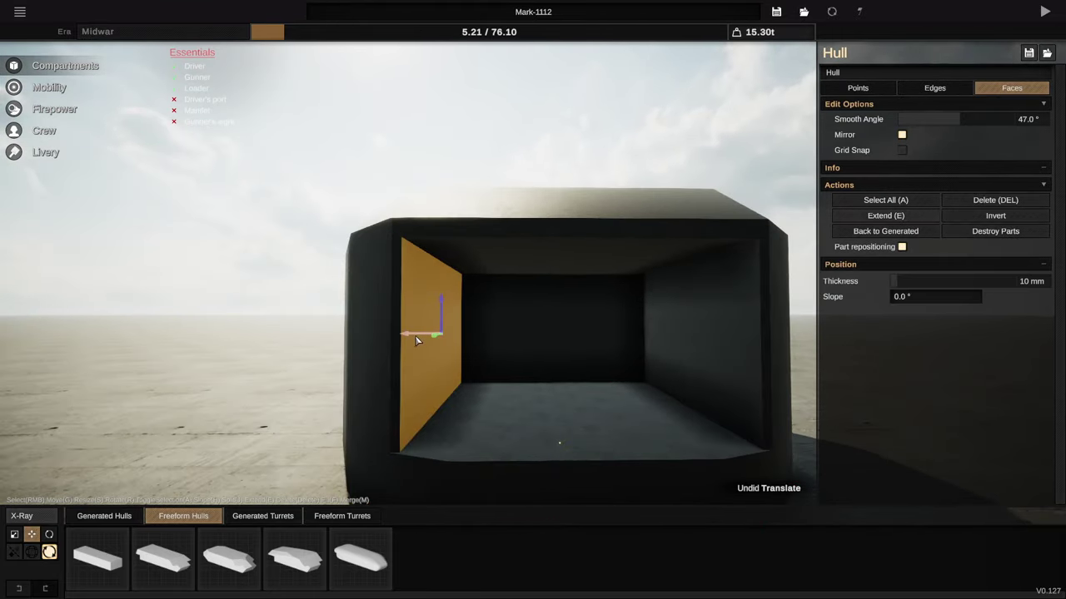
pyautogui.moveTo(418, 339); pyautogui.dragTo(389, 336)
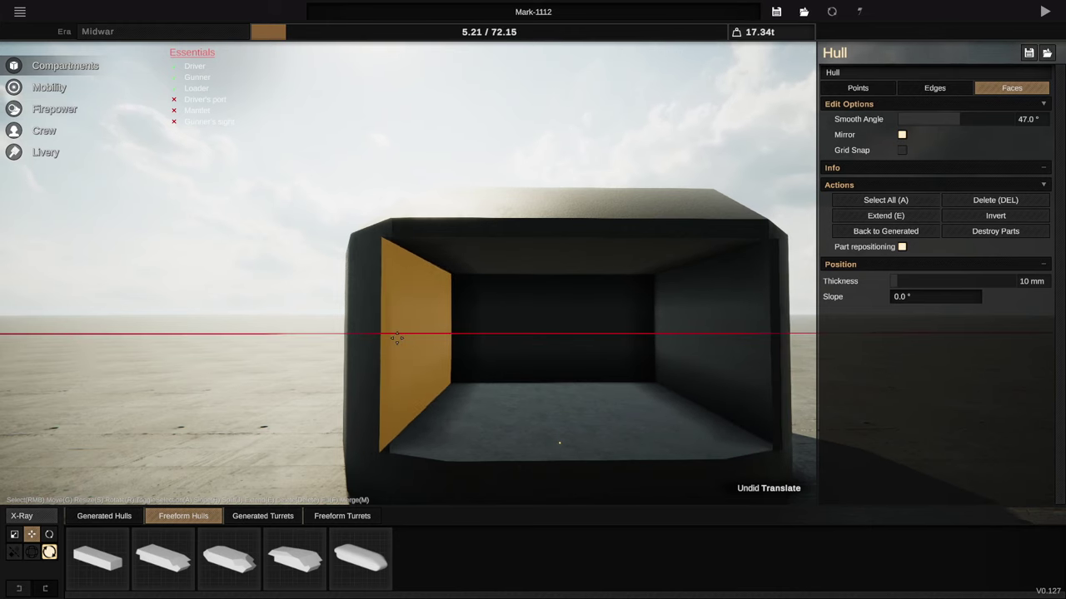
pyautogui.hotkey('ctrl', 'z')
pyautogui.moveTo(500, 349); pyautogui.dragTo(556, 356)
pyautogui.hotkey('ctrl', 'z')
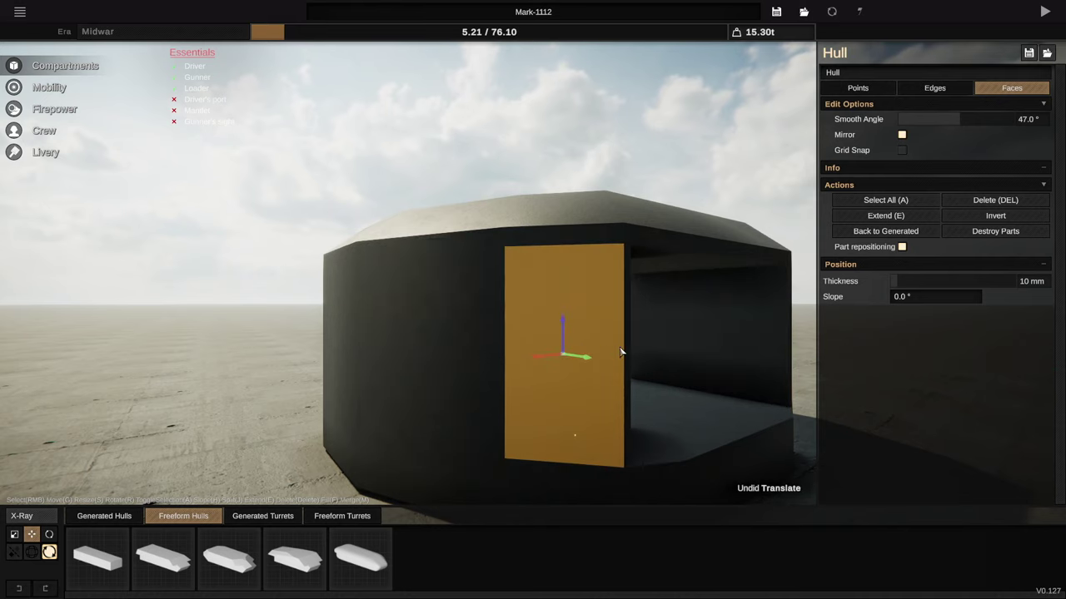
# Step: Try to extend the narrow front end faces of the bay's inner side walls, and undo the extension
pyautogui.moveTo(623, 352); pyautogui.dragTo(540, 333)
pyautogui.rightClick(535, 333)
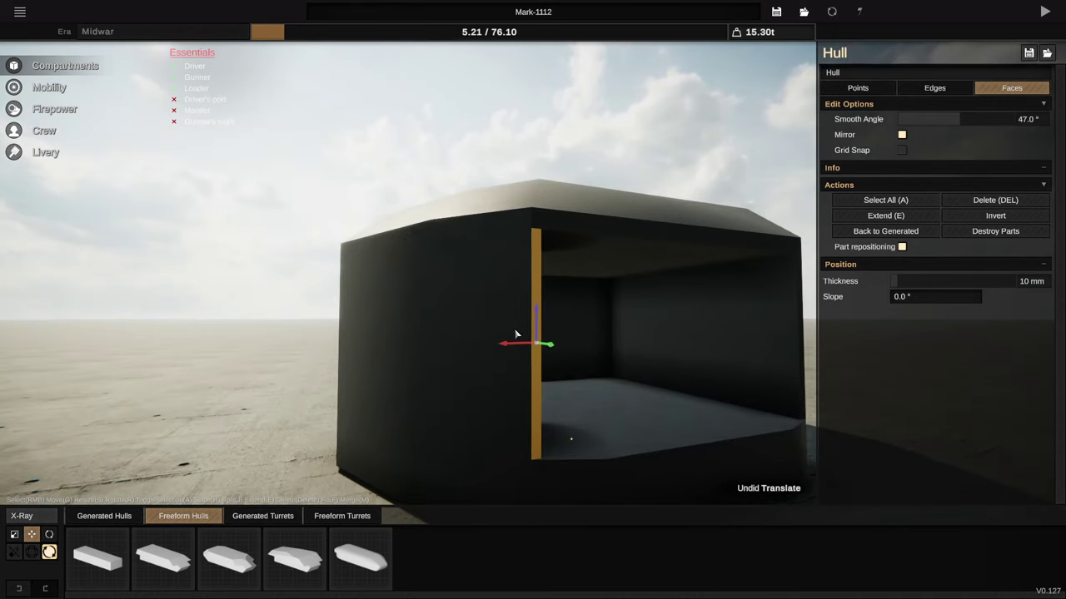
pyautogui.keyDown('shift'); pyautogui.rightClick(516, 333); pyautogui.keyUp('shift')
pyautogui.click(898, 215)
pyautogui.moveTo(556, 326); pyautogui.dragTo(336, 366)
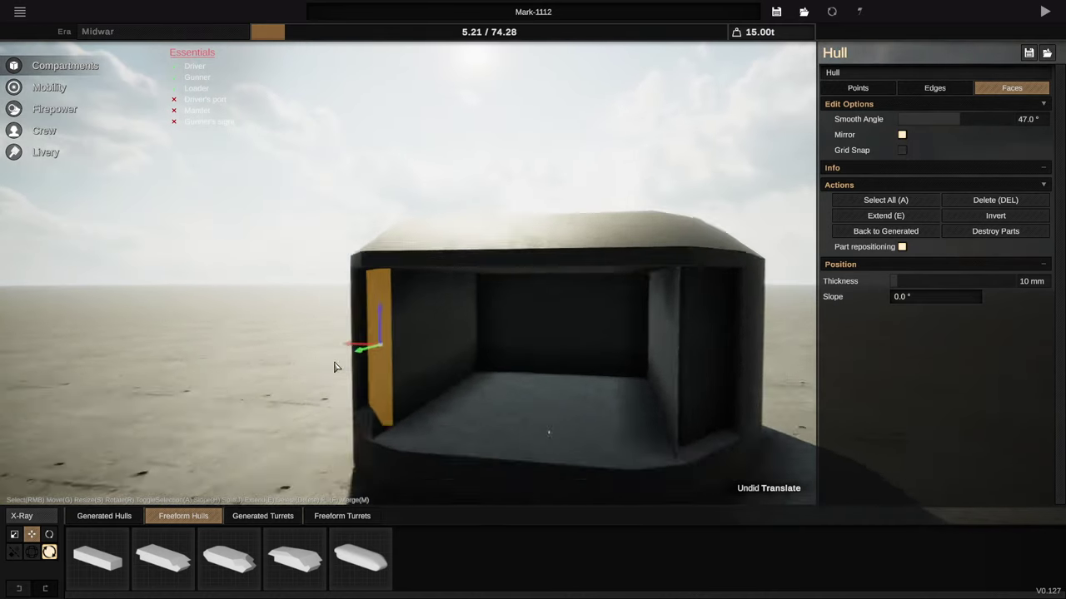
pyautogui.scroll(-2, 392, 369)
pyautogui.hotkey('ctrl', 'z')
pyautogui.click(262, 296)
pyautogui.moveTo(281, 296); pyautogui.dragTo(497, 364)
# Step: Select the faces across the bay's inner rear wall and move them forward to make the bay shallower
pyautogui.scroll(3, 497, 364)
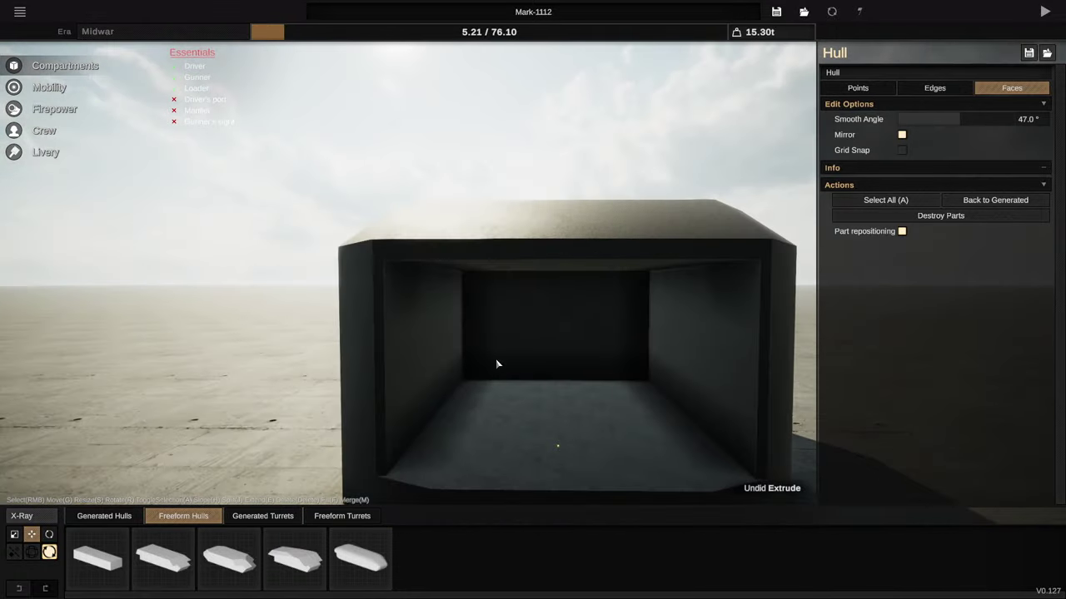
pyautogui.scroll(2, 575, 326)
pyautogui.rightClick(460, 314)
pyautogui.moveTo(524, 314); pyautogui.dragTo(488, 312)
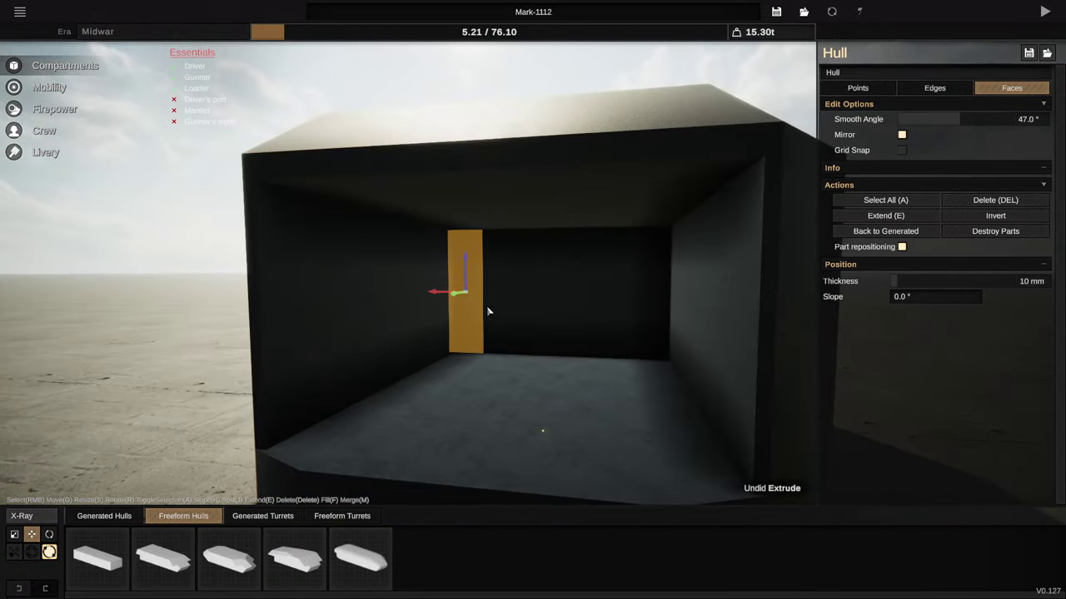
pyautogui.keyDown('shift'); pyautogui.rightClick(513, 302); pyautogui.keyUp('shift')
pyautogui.keyDown('shift'); pyautogui.rightClick(653, 303); pyautogui.keyUp('shift')
pyautogui.moveTo(645, 310); pyautogui.dragTo(503, 330)
pyautogui.moveTo(561, 301); pyautogui.dragTo(233, 356)
pyautogui.scroll(-4, 536, 344)
pyautogui.moveTo(537, 345); pyautogui.dragTo(557, 313)
pyautogui.scroll(4, 368, 320)
pyautogui.moveTo(517, 349); pyautogui.dragTo(517, 305)
pyautogui.scroll(-3, 312, 352)
# Step: Select the outer faces at both ends of the hull's rear and extend them backward into two long arms
pyautogui.moveTo(311, 352); pyautogui.dragTo(533, 316)
pyautogui.click(205, 292)
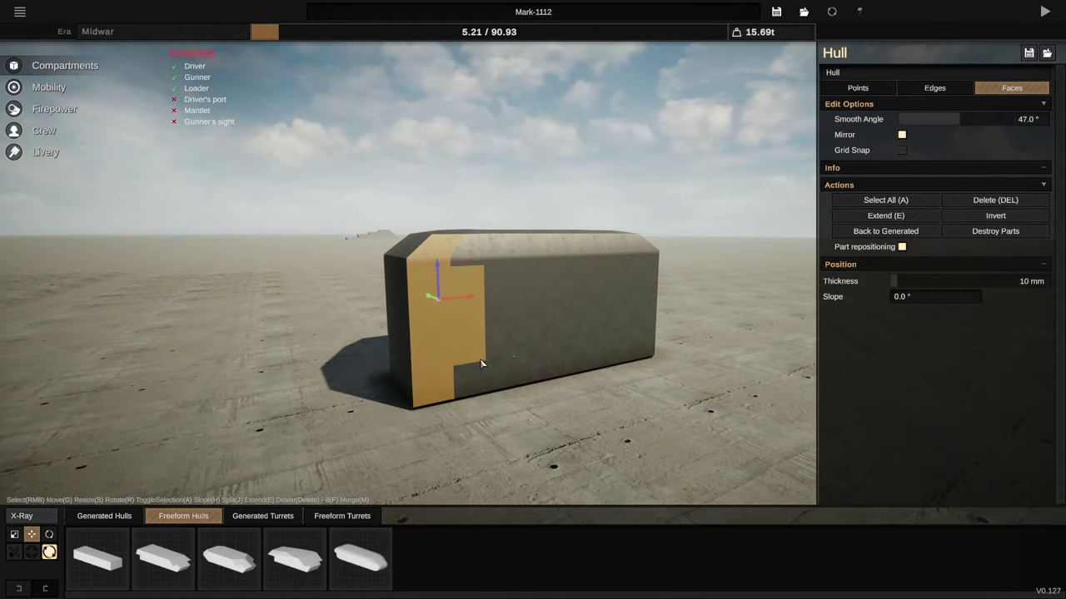
pyautogui.scroll(2, 469, 331)
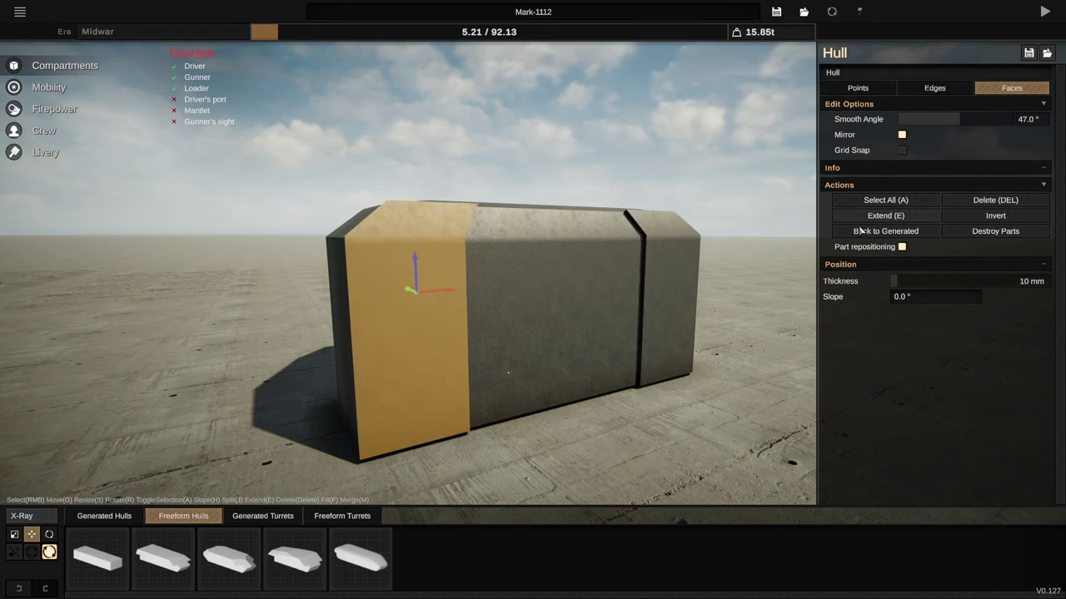
pyautogui.moveTo(592, 281); pyautogui.dragTo(769, 336)
pyautogui.scroll(-1, 578, 366)
pyautogui.moveTo(505, 310)
pyautogui.mouseDown()
pyautogui.moveTo(757, 357)
pyautogui.moveTo(502, 321)
pyautogui.mouseUp()
pyautogui.scroll(-2, 698, 340)
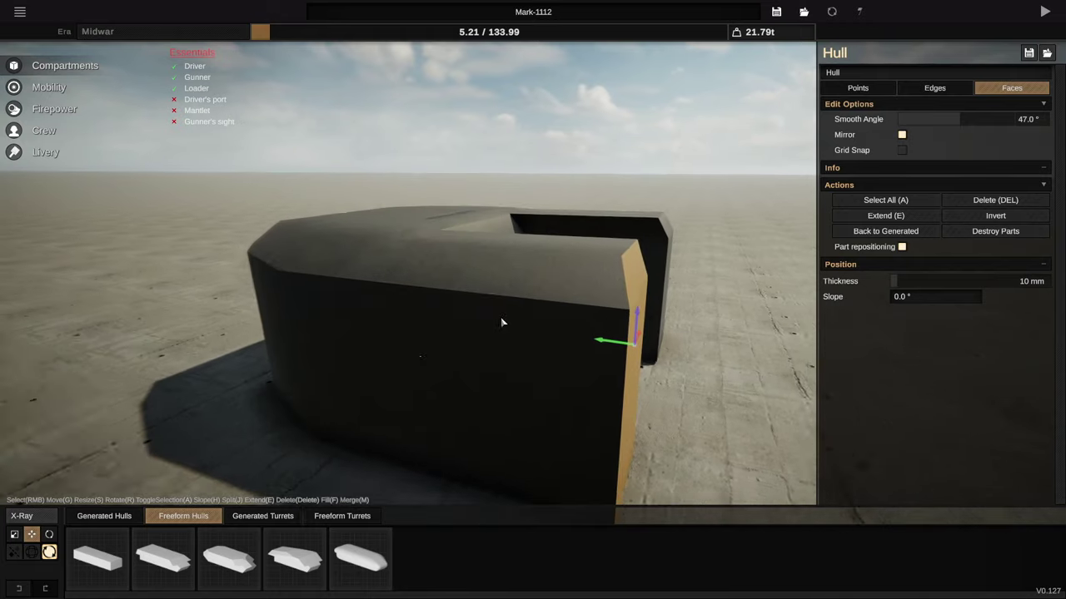
# Step: Lower the top faces of the two rear arms and shift them toward the hull so the arms slope down backward
pyautogui.rightClick(624, 268)
pyautogui.rightClick(633, 270)
pyautogui.moveTo(633, 271); pyautogui.dragTo(479, 266)
pyautogui.keyDown('shift'); pyautogui.rightClick(510, 288); pyautogui.keyUp('shift')
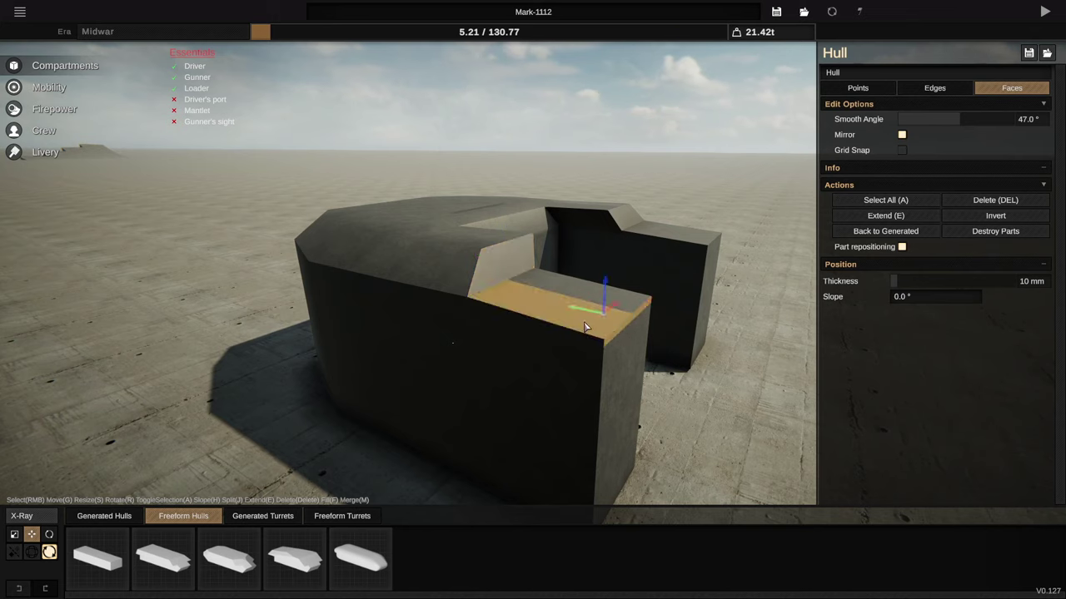
pyautogui.moveTo(601, 317); pyautogui.dragTo(480, 291)
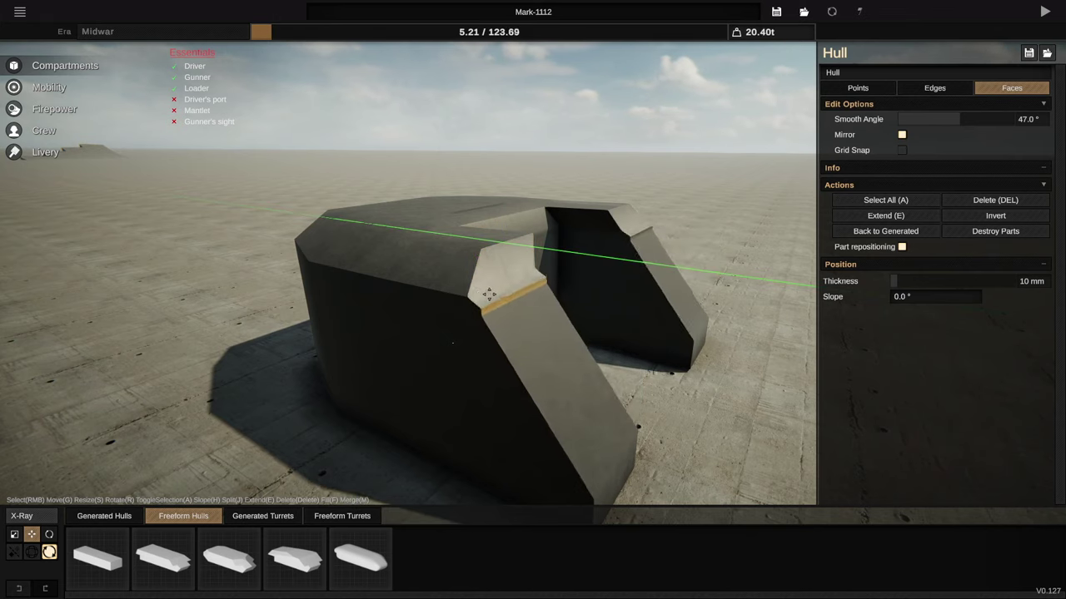
pyautogui.scroll(-2, 486, 299)
pyautogui.moveTo(645, 338); pyautogui.dragTo(183, 366)
pyautogui.rightClick(342, 394)
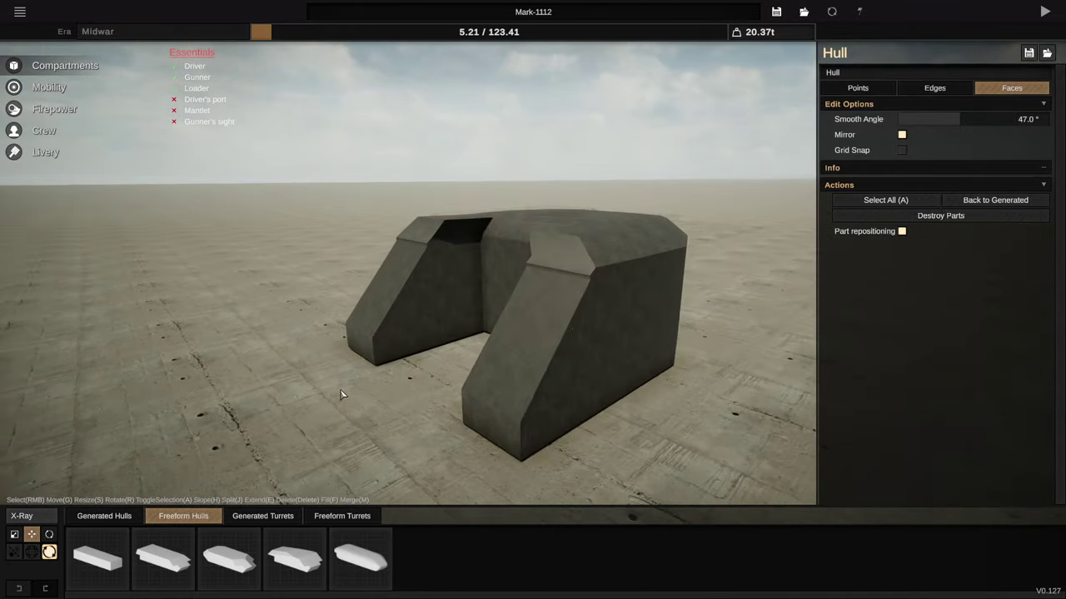
# Step: Select all the faces of the turret's round top and raise them to just beneath the bay's roof
pyautogui.moveTo(343, 394); pyautogui.dragTo(563, 399)
pyautogui.scroll(2, 562, 366)
pyautogui.scroll(-2, 810, 389)
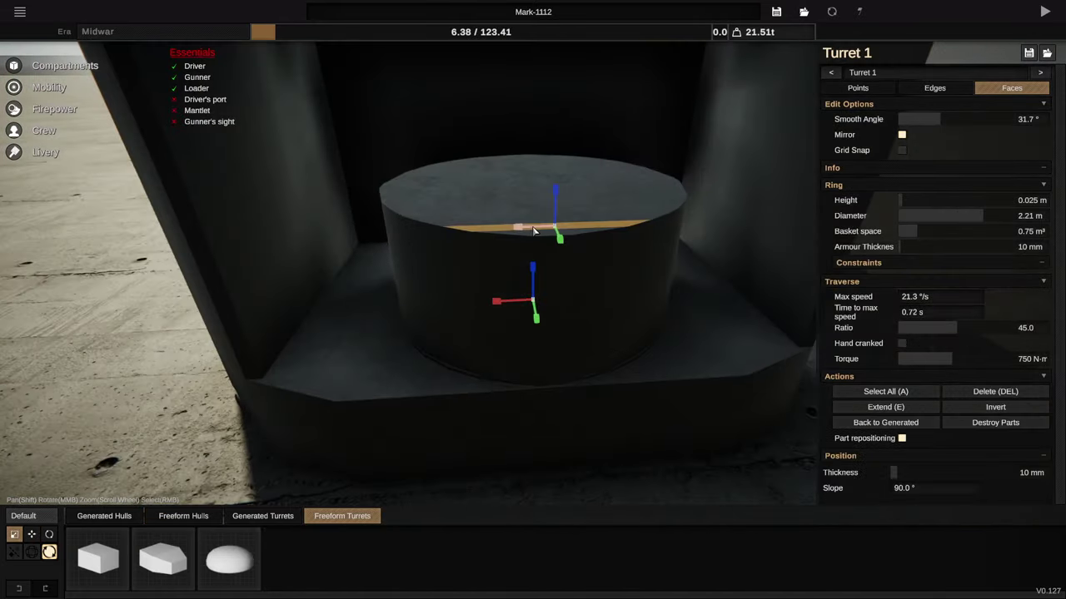
pyautogui.rightClick(527, 236)
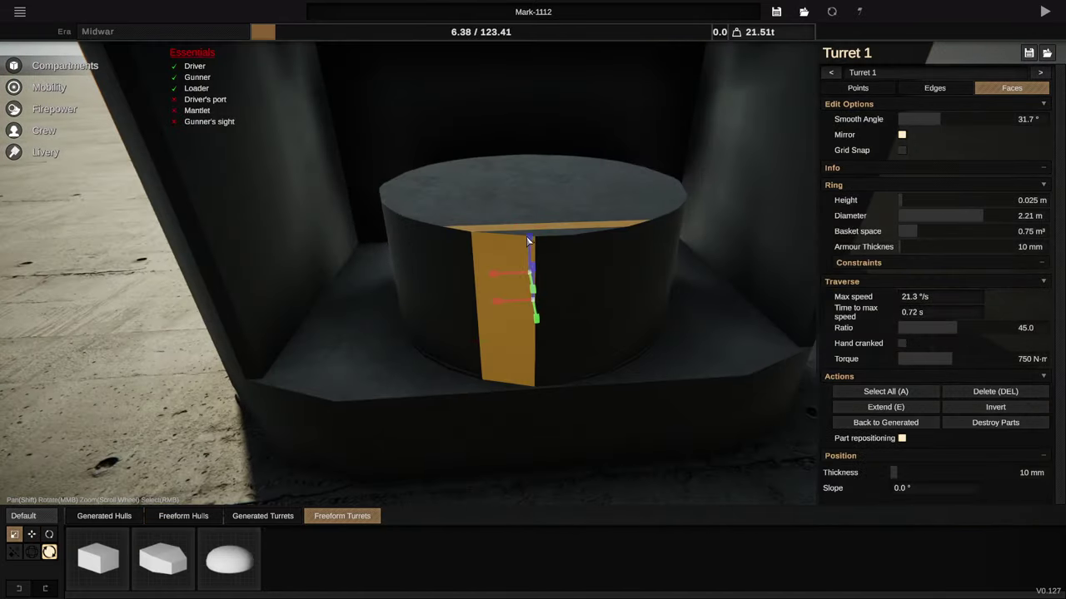
pyautogui.moveTo(575, 337); pyautogui.dragTo(547, 364)
pyautogui.scroll(2, 545, 364)
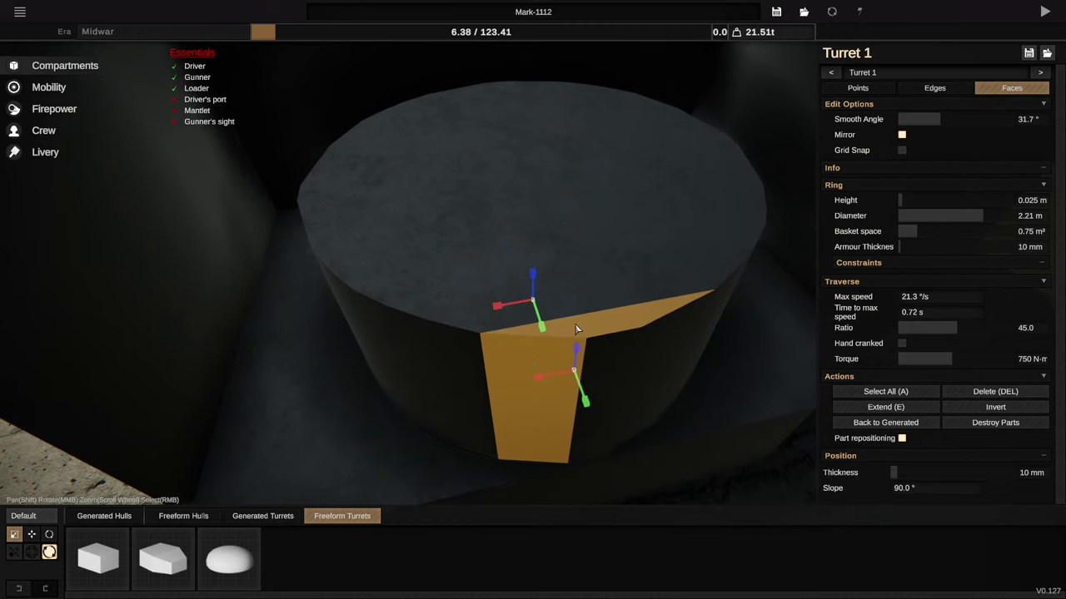
pyautogui.rightClick(525, 364)
pyautogui.rightClick(566, 322)
pyautogui.rightClick(604, 333)
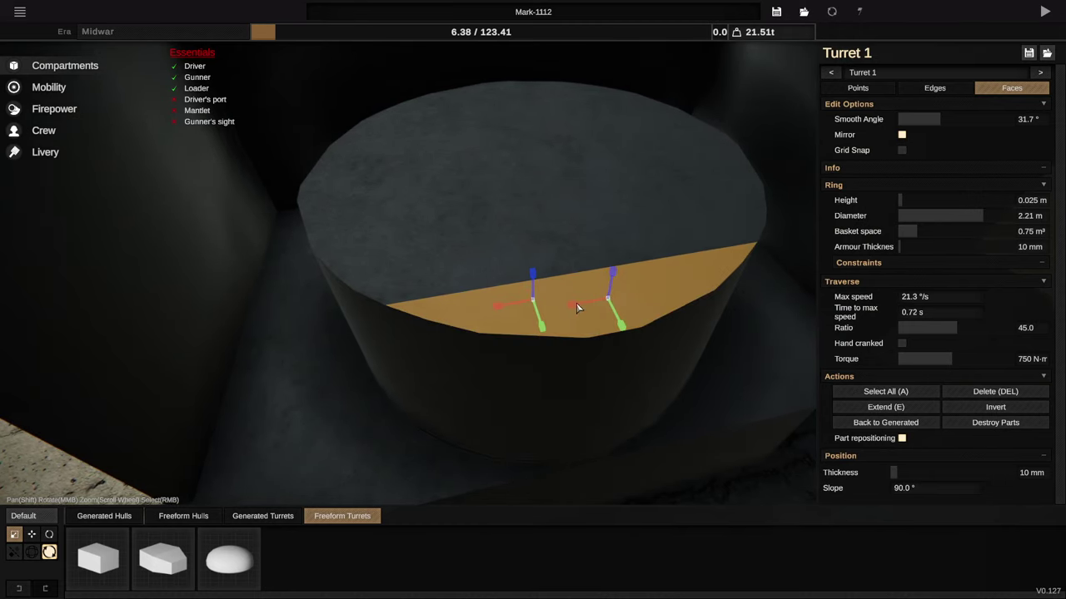
pyautogui.rightClick(483, 185)
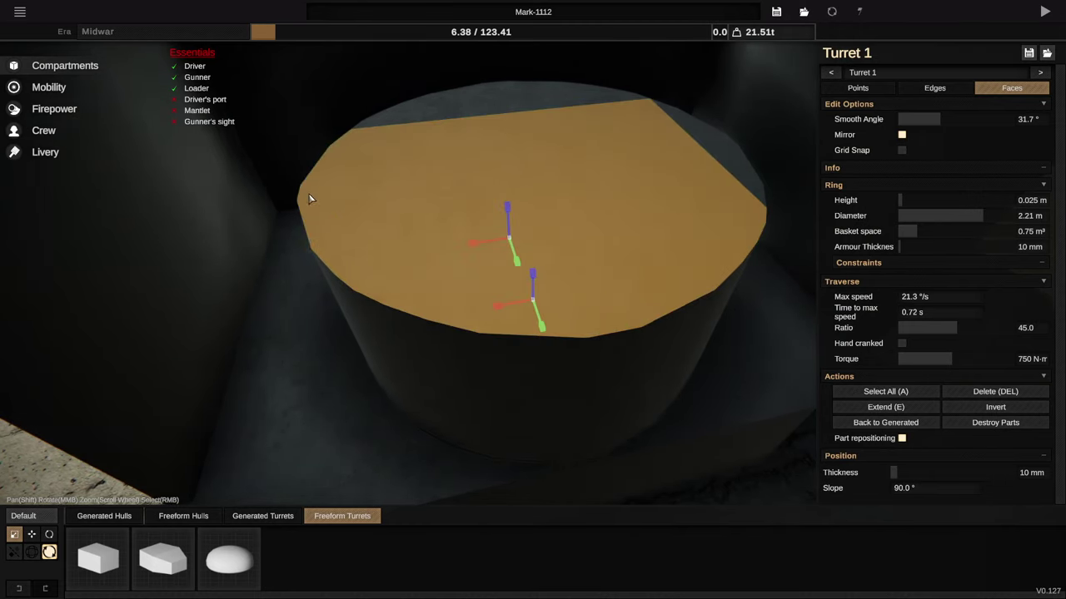
pyautogui.rightClick(499, 87)
pyautogui.rightClick(702, 138)
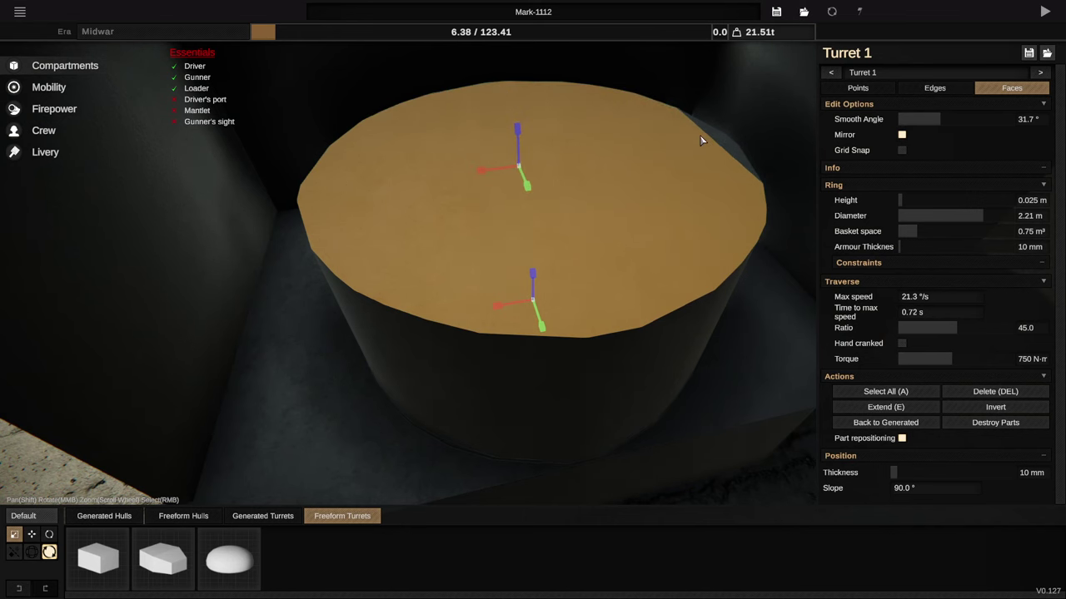
pyautogui.rightClick(721, 153)
pyautogui.scroll(-4, 615, 255)
pyautogui.moveTo(627, 338); pyautogui.dragTo(731, 221)
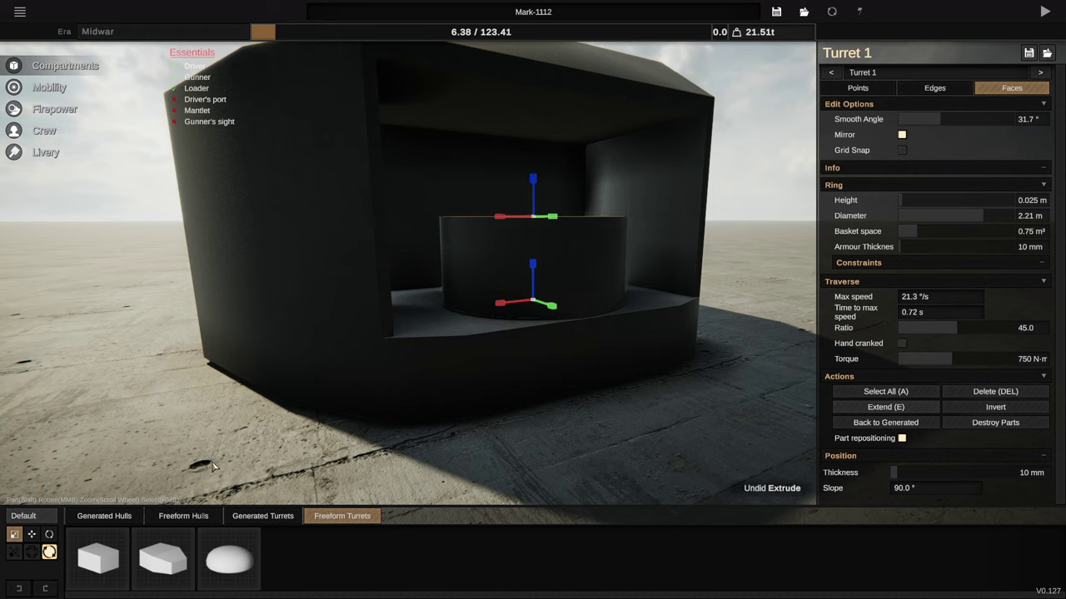
pyautogui.moveTo(533, 196); pyautogui.dragTo(530, 87)
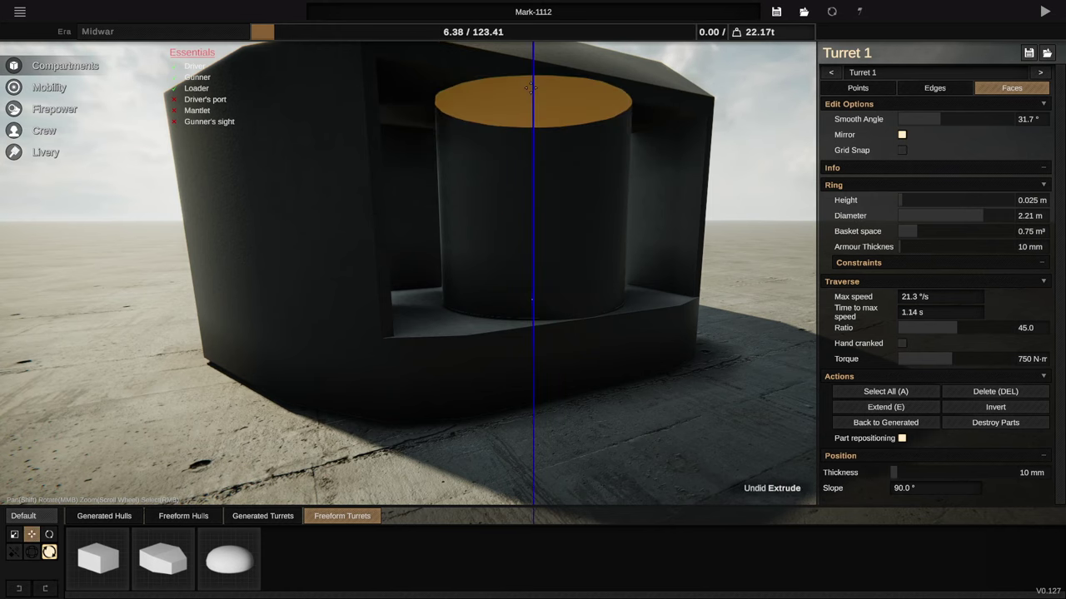
pyautogui.scroll(-3, 599, 302)
pyautogui.moveTo(637, 117); pyautogui.dragTo(616, 281)
pyautogui.scroll(2, 616, 281)
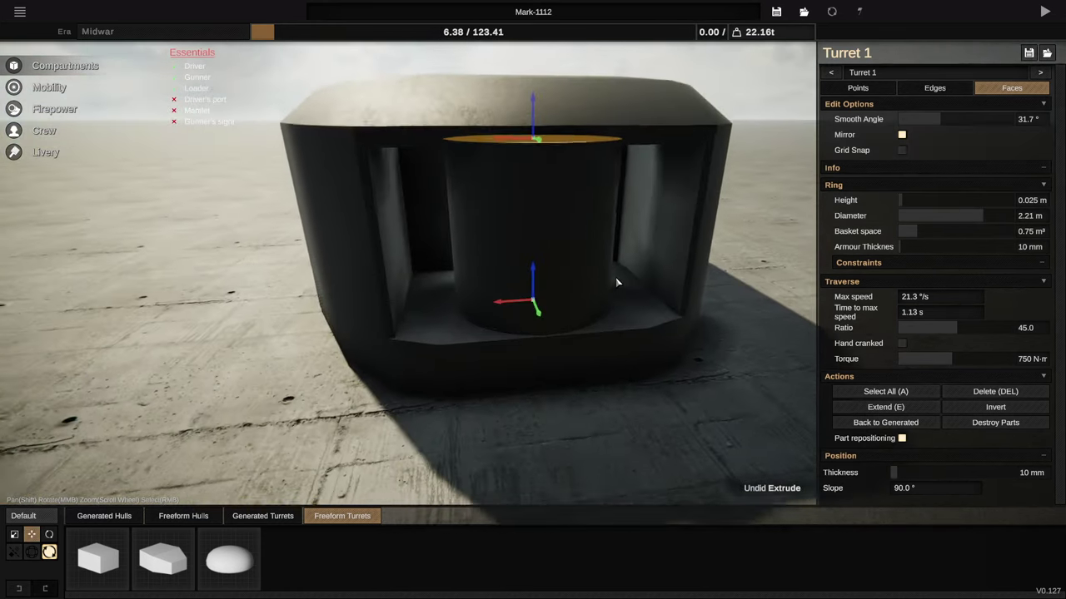
# Step: Select all of the turret's faces, resize them to widen the turret, and adjust its lengthwise position in the bay
pyautogui.click(885, 391)
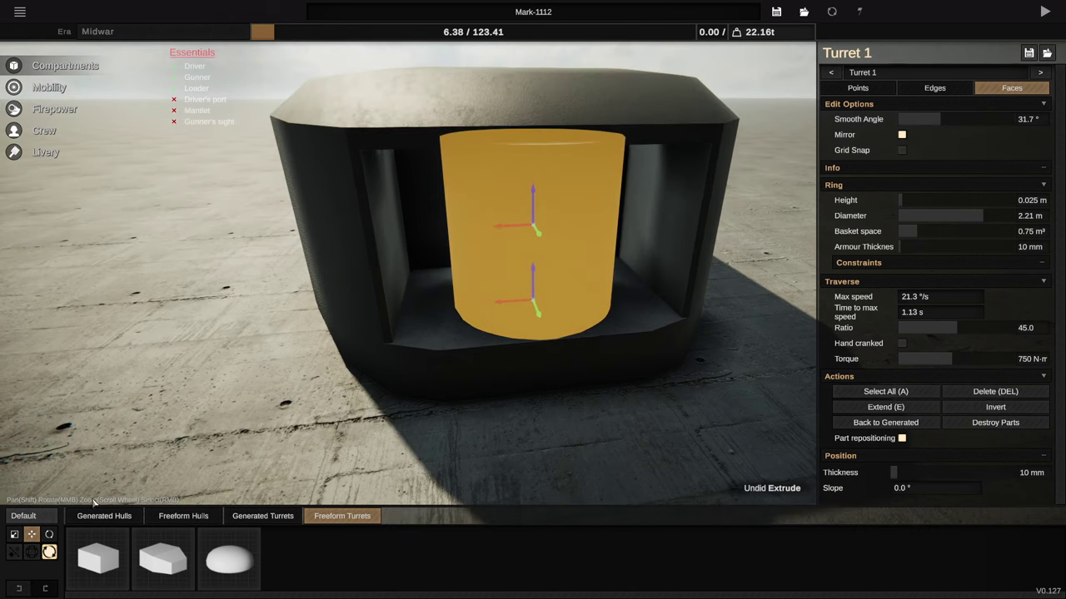
pyautogui.moveTo(499, 227); pyautogui.dragTo(488, 270)
pyautogui.moveTo(569, 237); pyautogui.dragTo(580, 233)
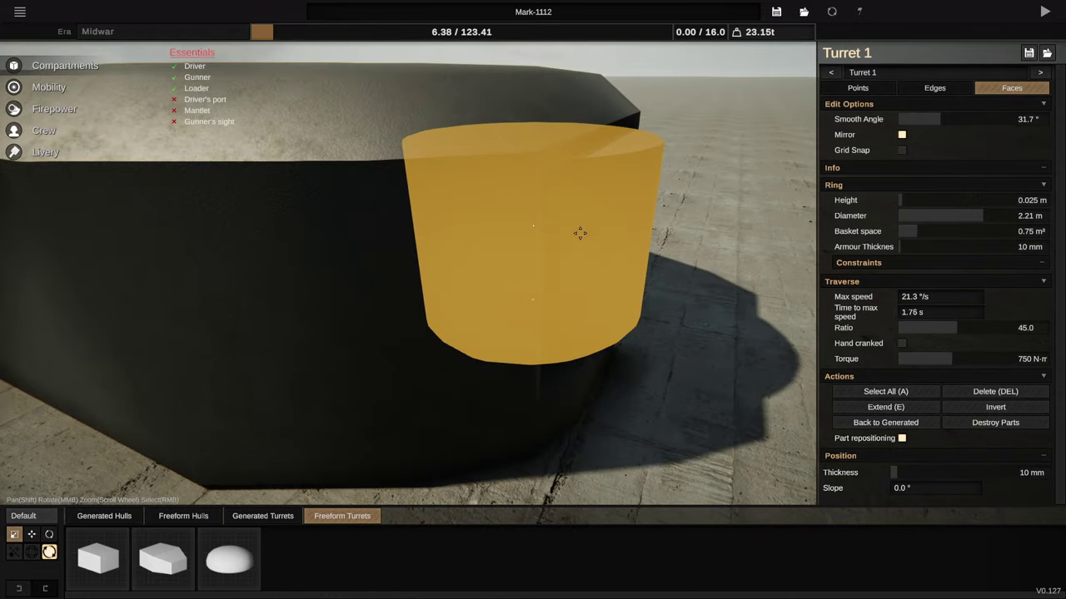
pyautogui.moveTo(683, 258); pyautogui.dragTo(706, 279)
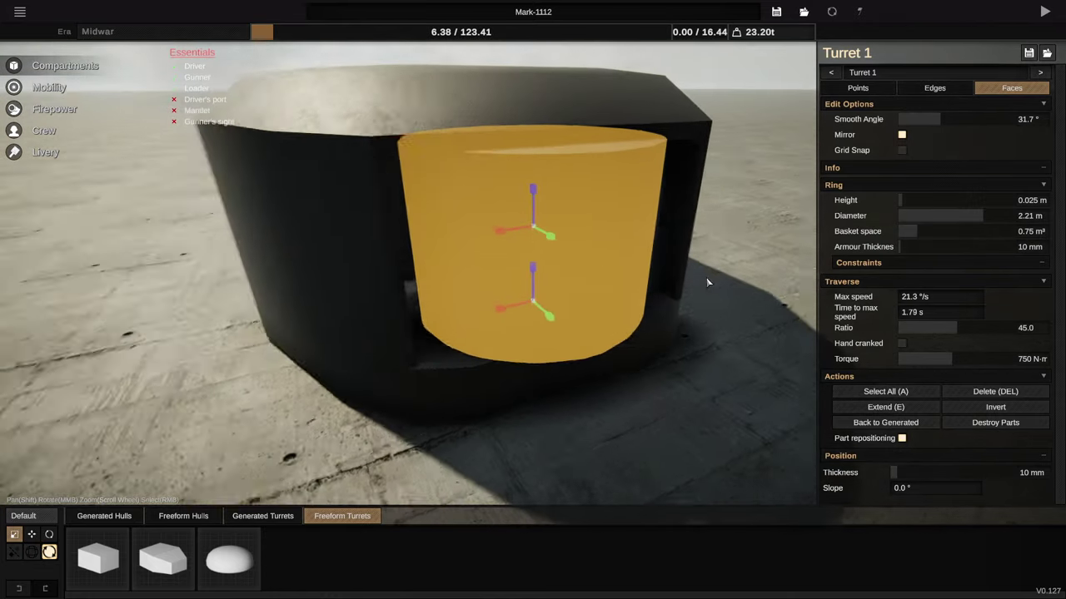
pyautogui.moveTo(675, 406); pyautogui.dragTo(805, 380)
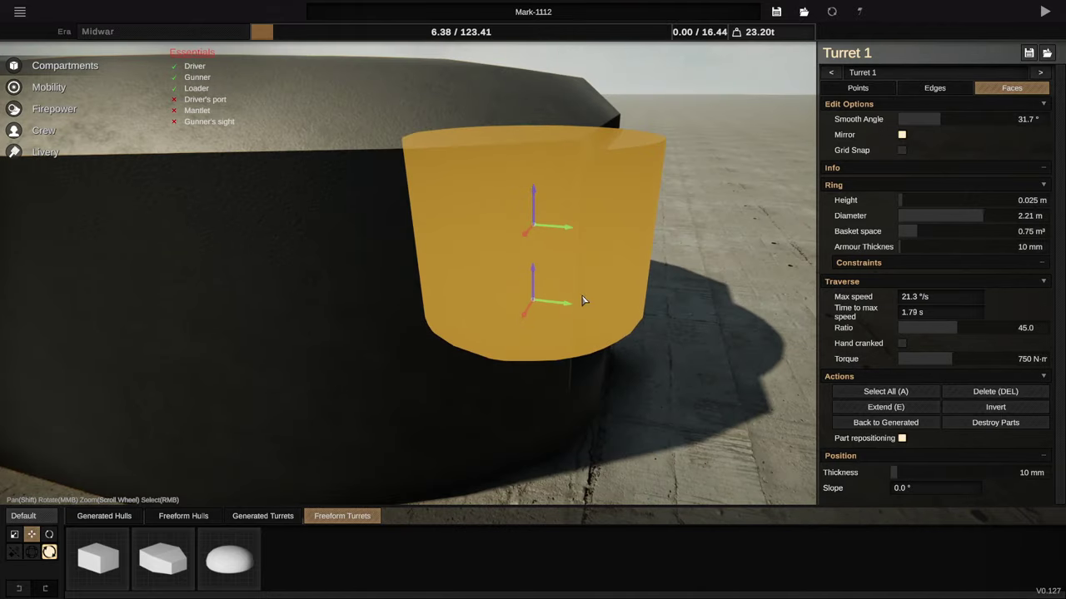
pyautogui.moveTo(557, 305); pyautogui.dragTo(741, 293)
pyautogui.scroll(-3, 533, 304)
# Step: Select the upper and lower corner points of the hull's inner wall behind the turret and move them toward the centreline
pyautogui.rightClick(508, 380)
pyautogui.moveTo(509, 380); pyautogui.dragTo(735, 375)
pyautogui.scroll(4, 735, 375)
pyautogui.rightClick(420, 236)
pyautogui.scroll(3, 739, 164)
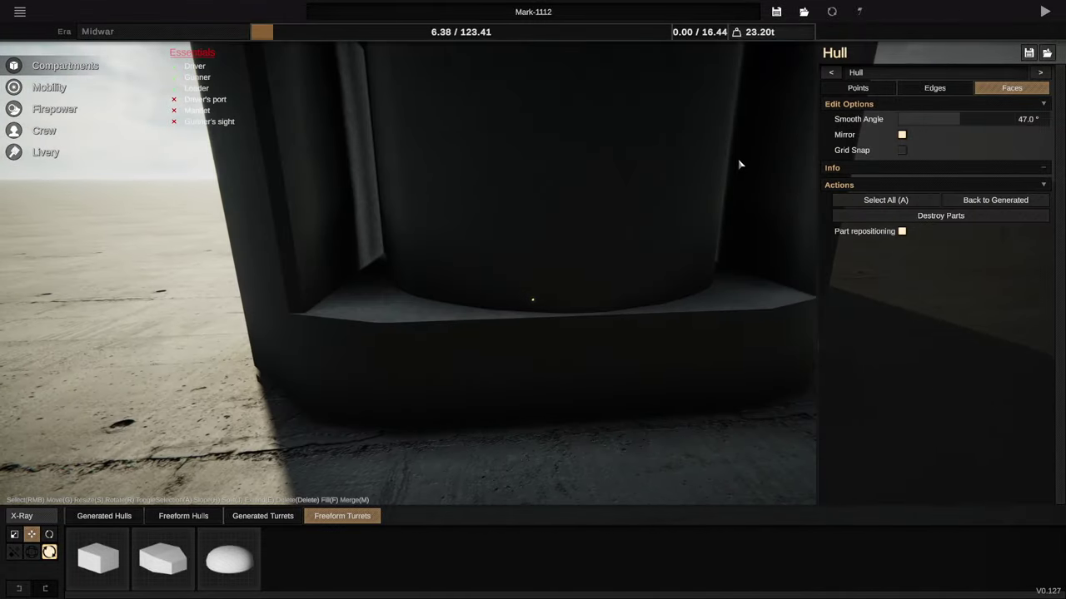
pyautogui.moveTo(740, 164); pyautogui.dragTo(705, 267)
pyautogui.scroll(2, 704, 266)
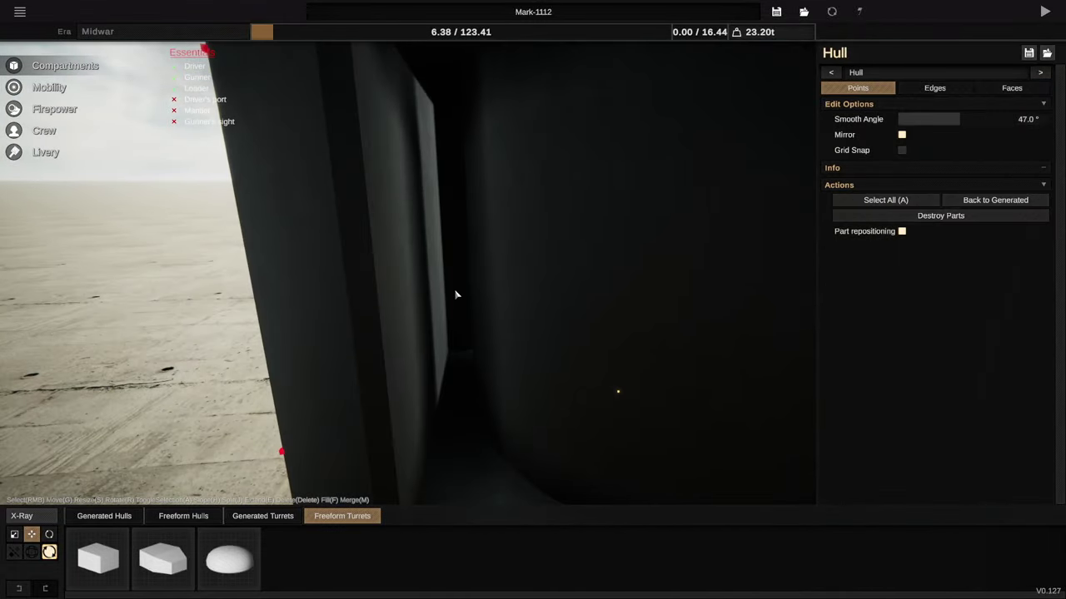
pyautogui.scroll(-5, 703, 152)
pyautogui.moveTo(521, 276); pyautogui.dragTo(885, 471)
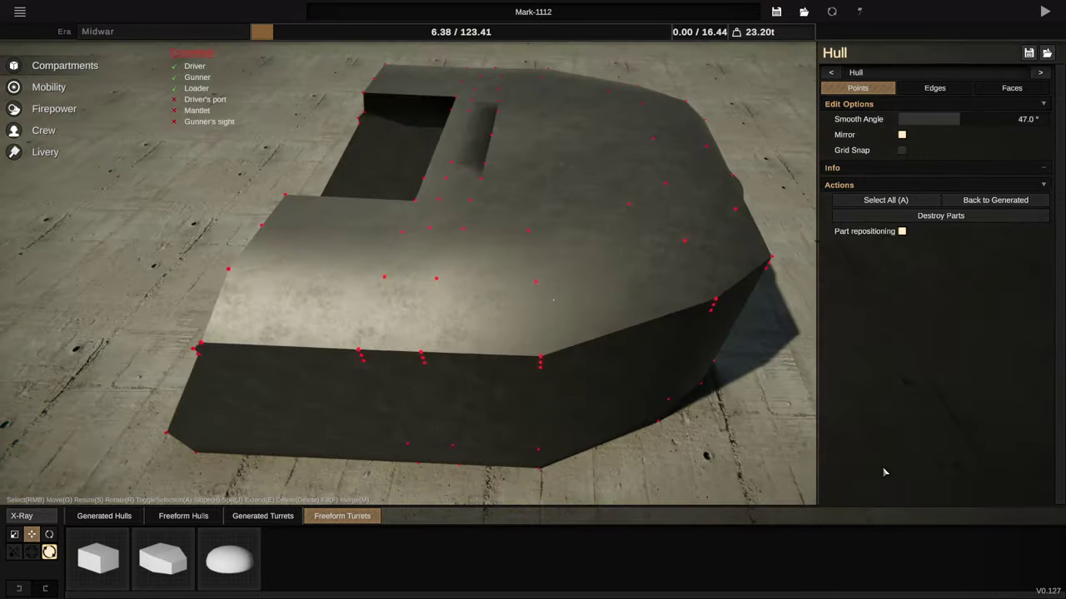
pyautogui.scroll(5, 652, 398)
pyautogui.moveTo(652, 398); pyautogui.dragTo(720, 342)
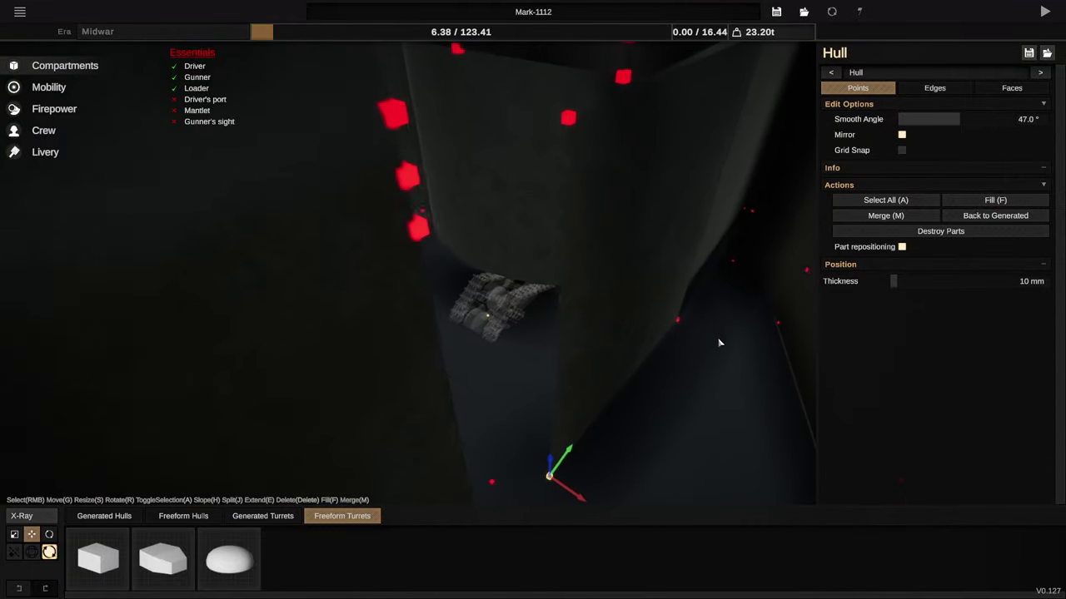
pyautogui.keyDown('shift'); pyautogui.rightClick(576, 124); pyautogui.keyUp('shift')
pyautogui.rightClick(597, 329)
pyautogui.moveTo(597, 329); pyautogui.dragTo(642, 380)
pyautogui.keyDown('shift'); pyautogui.rightClick(606, 283); pyautogui.keyUp('shift')
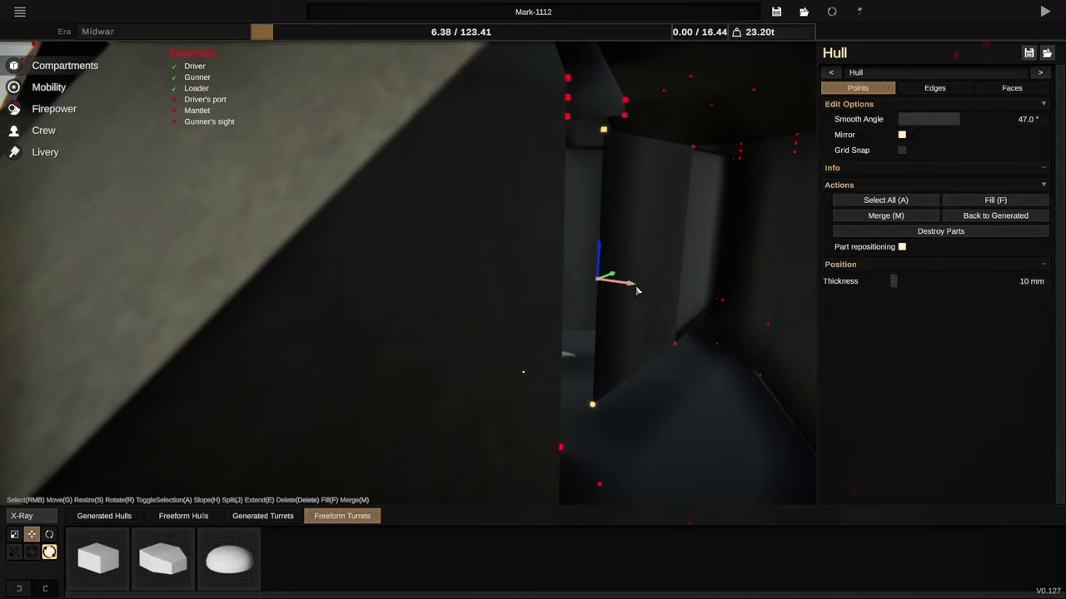
pyautogui.moveTo(608, 283); pyautogui.dragTo(500, 275)
pyautogui.moveTo(500, 275); pyautogui.dragTo(276, 314)
pyautogui.scroll(-5, 275, 314)
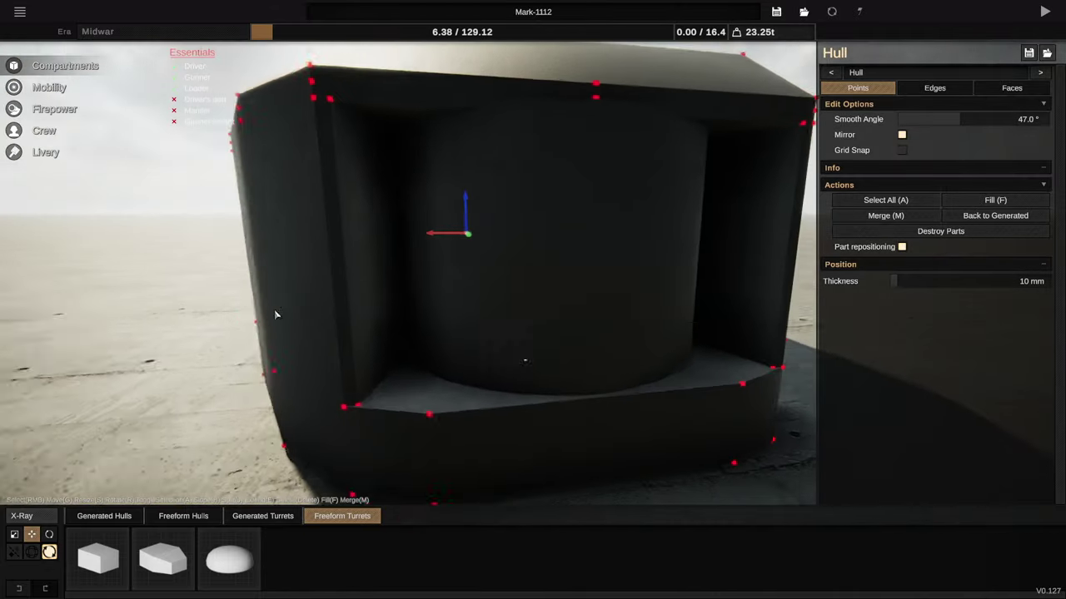
# Step: Move the same inner wall points further inward until they meet at the hull's centreline, and clear the selection
pyautogui.scroll(-3, 544, 359)
pyautogui.moveTo(518, 323); pyautogui.dragTo(537, 362)
pyautogui.scroll(2, 537, 362)
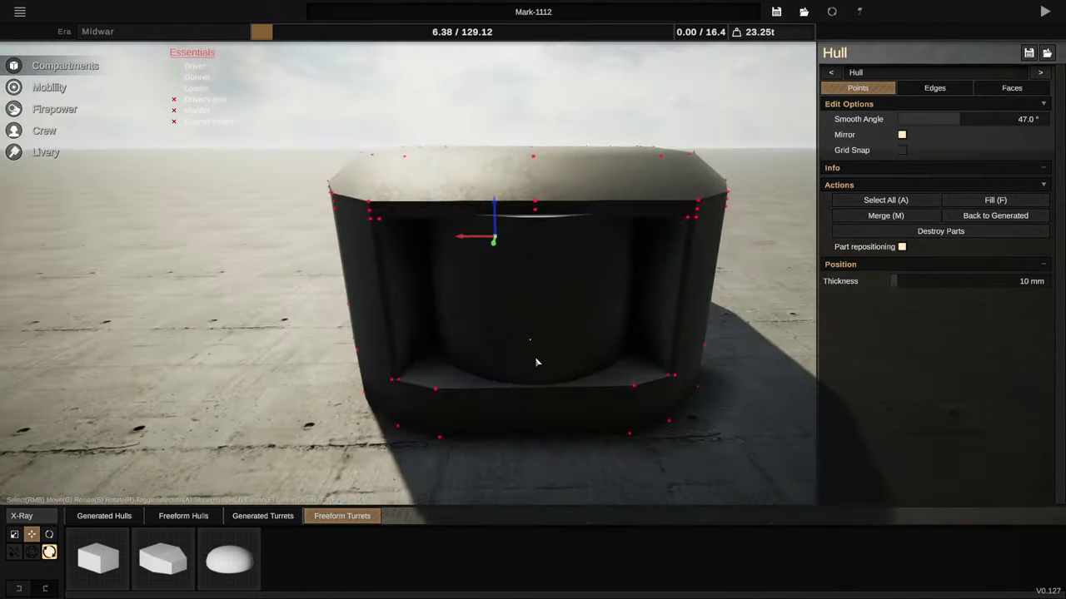
pyautogui.moveTo(505, 238); pyautogui.dragTo(506, 239)
pyautogui.scroll(-4, 552, 294)
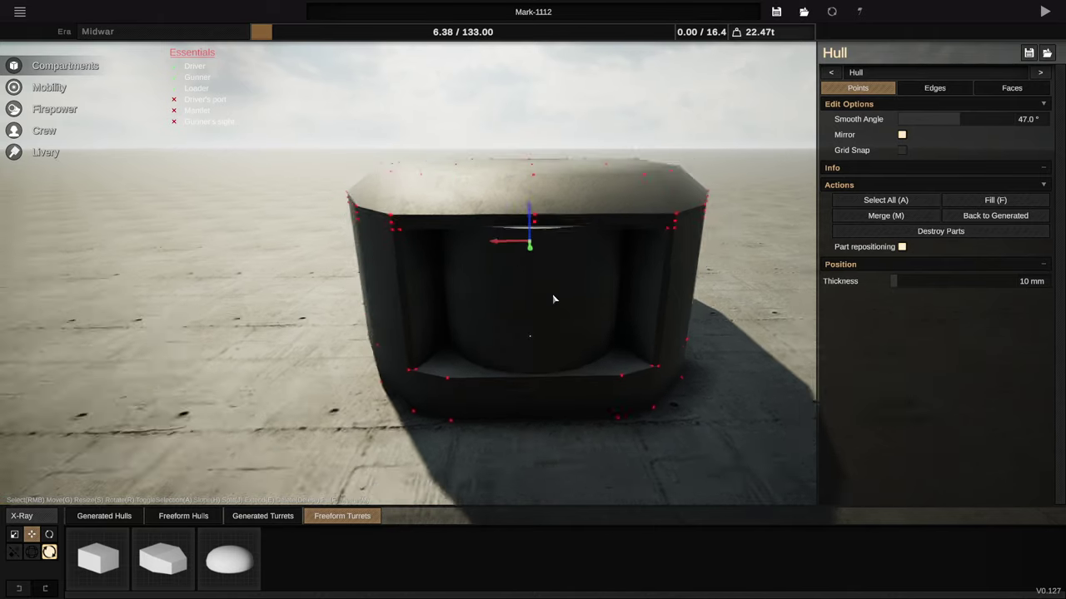
pyautogui.rightClick(545, 408)
# Step: Try to shift the middle points of the roof's front edge sideways, and undo the move
pyautogui.moveTo(545, 408); pyautogui.dragTo(671, 438)
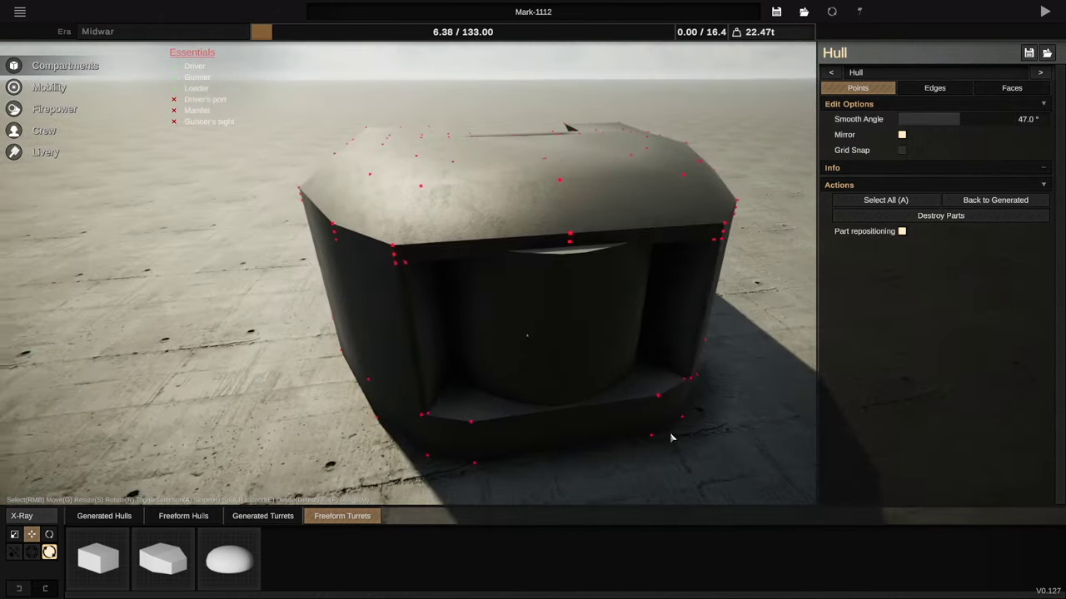
pyautogui.click(552, 333)
pyautogui.moveTo(552, 333); pyautogui.dragTo(625, 419)
pyautogui.click(587, 201)
pyautogui.scroll(5, 587, 202)
pyautogui.scroll(-5, 587, 201)
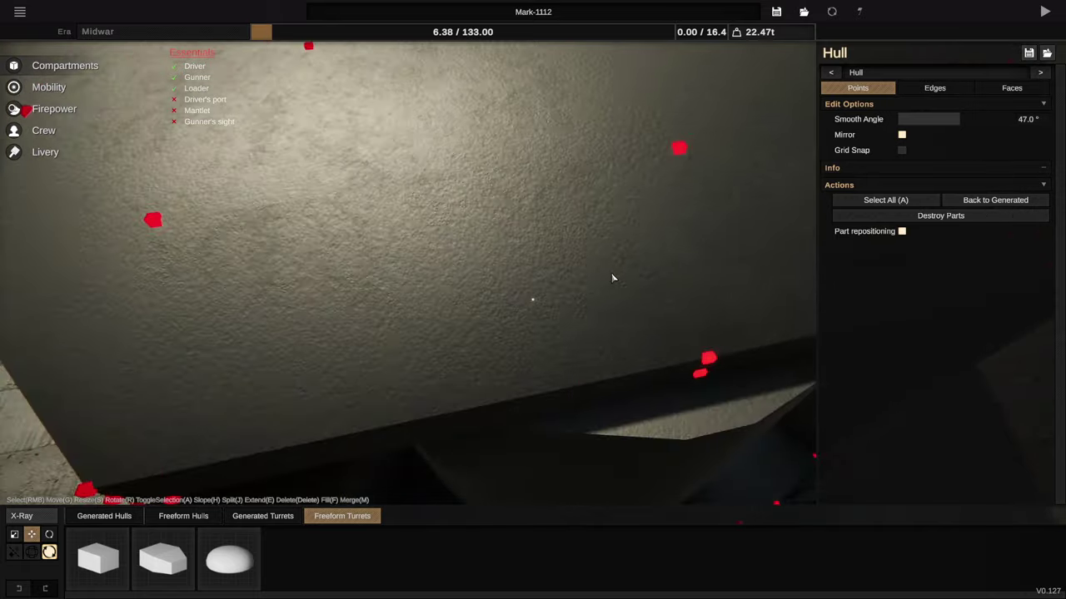
pyautogui.click(577, 311)
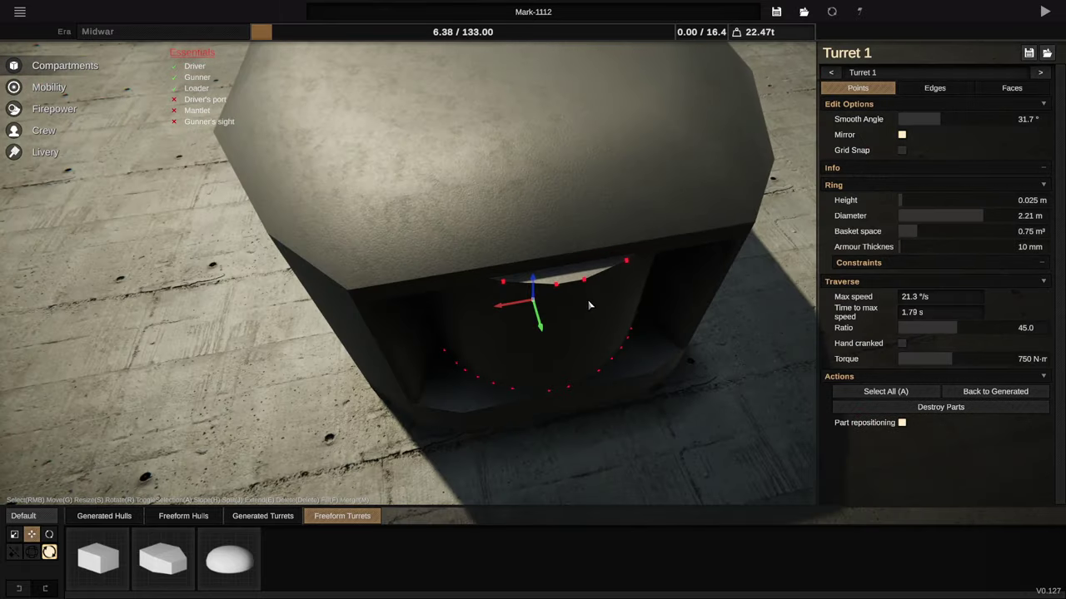
pyautogui.click(576, 242)
pyautogui.scroll(-4, 637, 325)
pyautogui.moveTo(646, 353); pyautogui.dragTo(527, 248)
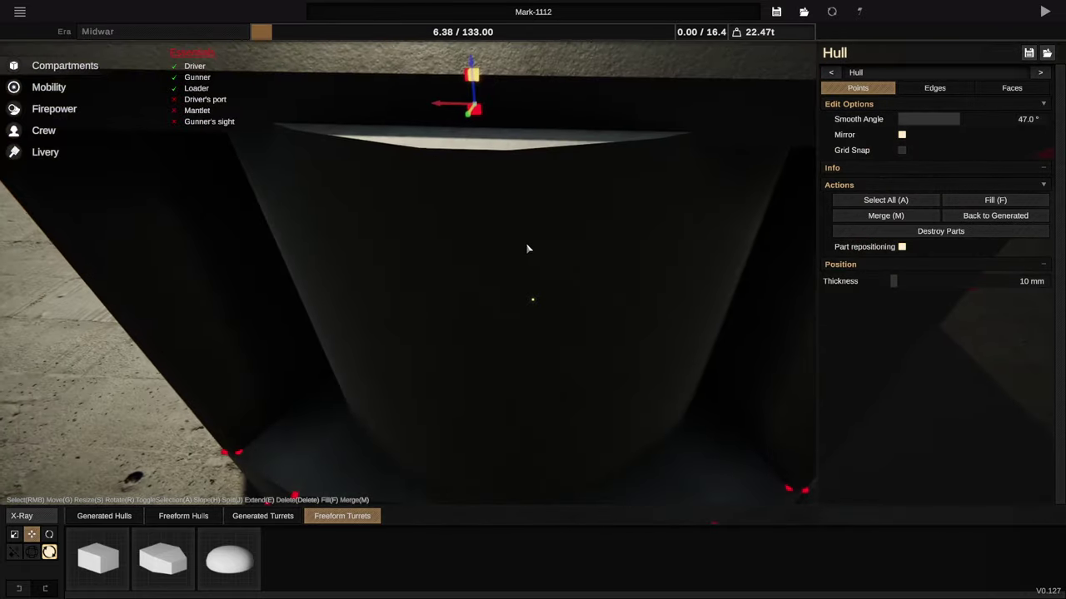
pyautogui.moveTo(476, 105); pyautogui.dragTo(551, 234)
pyautogui.scroll(-3, 74, 339)
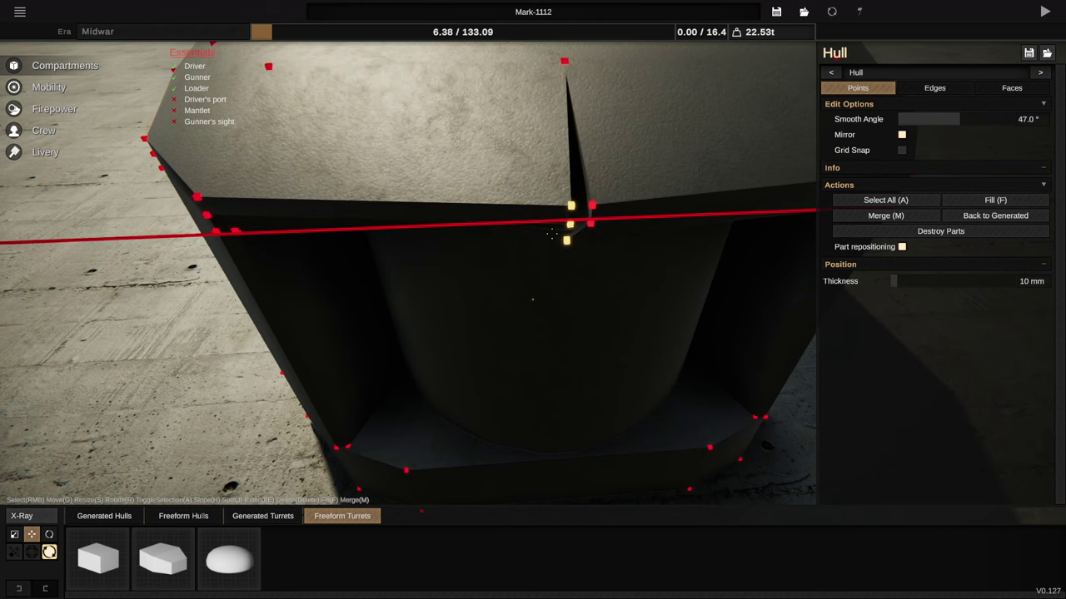
pyautogui.hotkey('ctrl', 'z')
# Step: Undo the remaining shift of the middle points on the roof's front edge
pyautogui.moveTo(606, 259); pyautogui.dragTo(513, 201)
pyautogui.click(481, 142)
pyautogui.scroll(3, 522, 156)
pyautogui.click(524, 157)
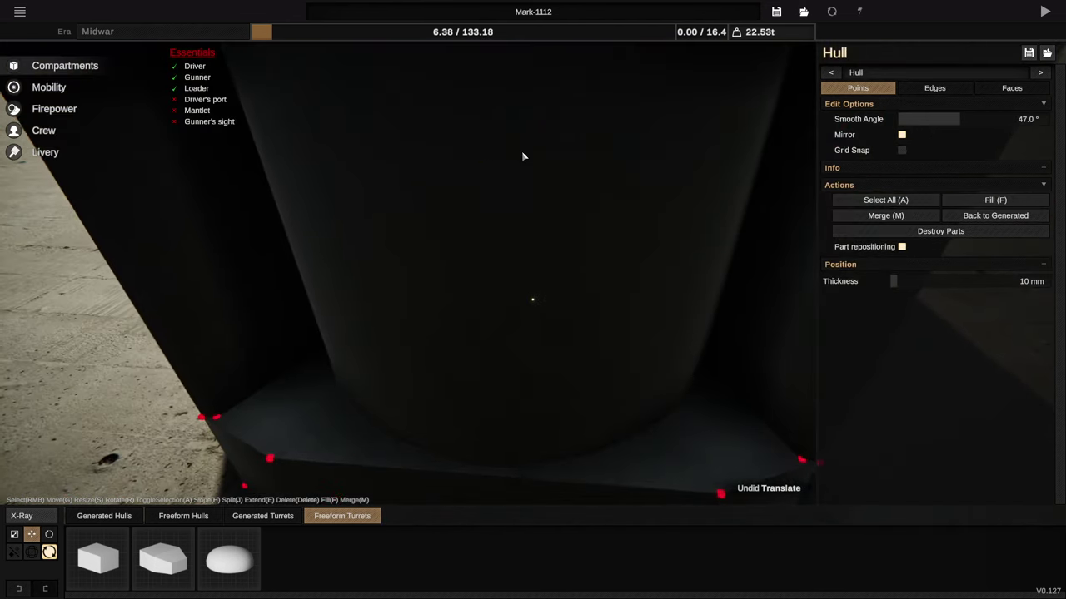
pyautogui.moveTo(555, 173); pyautogui.dragTo(574, 269)
pyautogui.scroll(-3, 574, 269)
pyautogui.hotkey('ctrl', 'z')
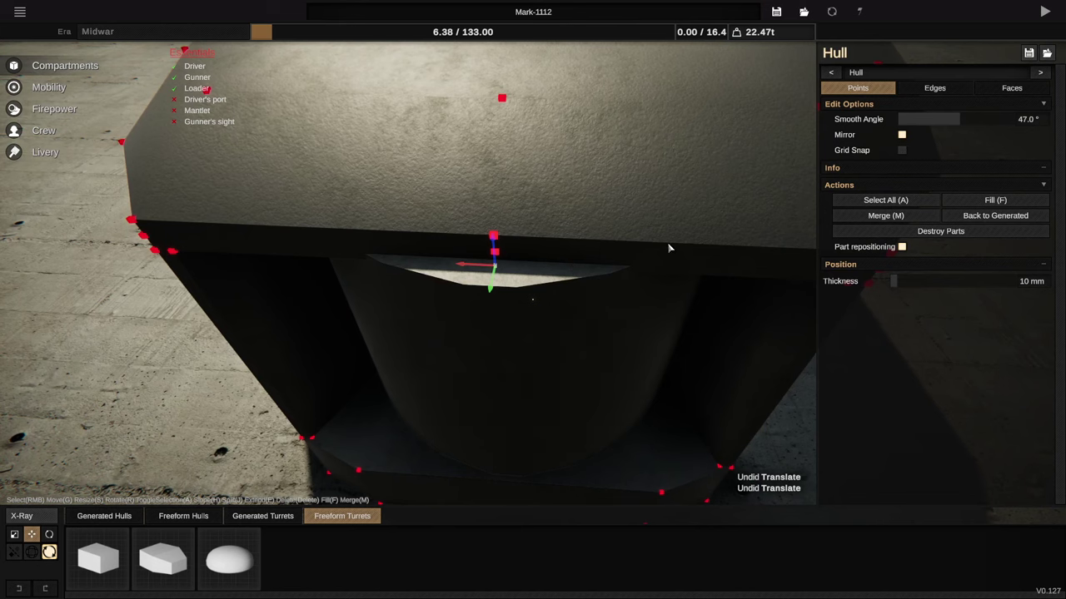
# Step: Extend the narrow face along the roof's front edge forward into a lip above the bay opening
pyautogui.click(1012, 88)
pyautogui.click(609, 251)
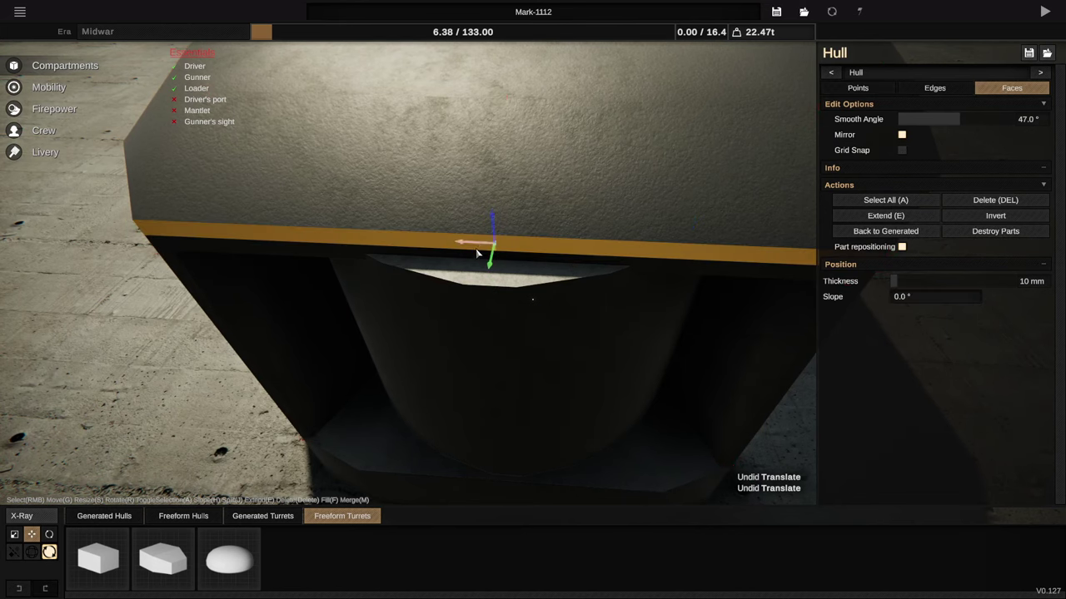
pyautogui.click(885, 220)
pyautogui.moveTo(583, 242); pyautogui.dragTo(431, 295)
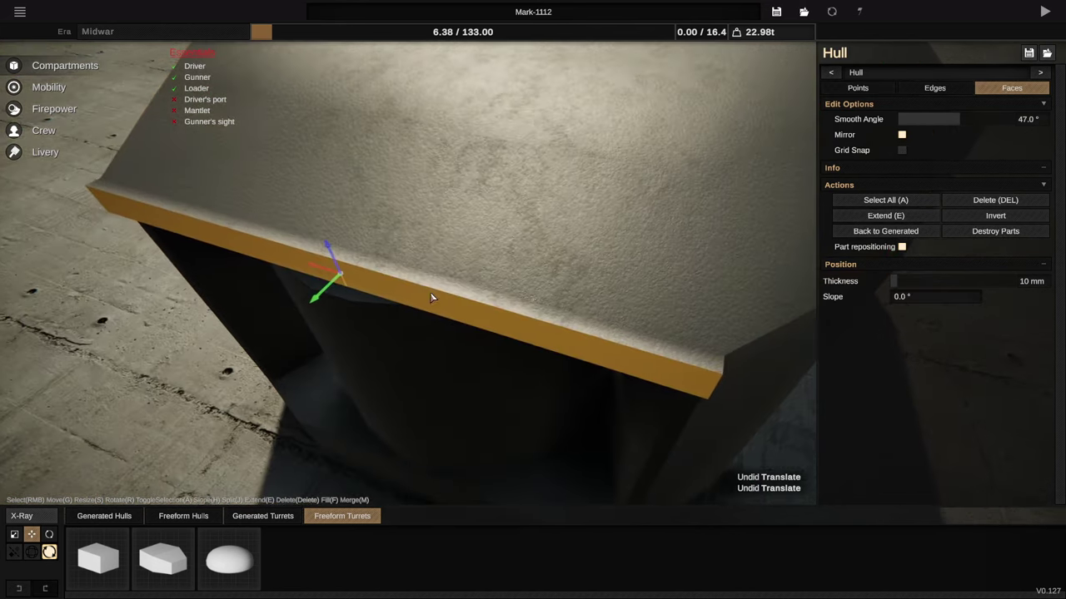
# Step: Resize the lip's front face to make it narrower across the hull so that the lip's ends taper
pyautogui.moveTo(308, 307); pyautogui.dragTo(544, 283)
pyautogui.scroll(-2, 279, 335)
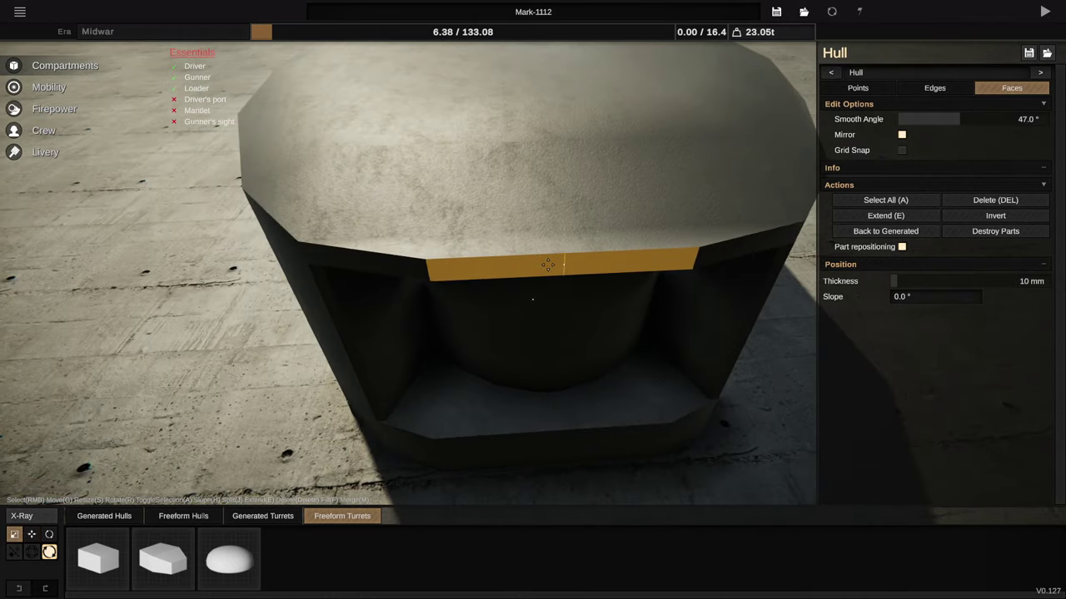
pyautogui.click(547, 264)
pyautogui.scroll(-2, 608, 202)
pyautogui.moveTo(548, 265); pyautogui.dragTo(614, 150)
# Step: Select the turret and adjust its position along the hull's length inside the bay
pyautogui.click(618, 232)
pyautogui.moveTo(538, 257); pyautogui.dragTo(513, 331)
pyautogui.scroll(2, 514, 331)
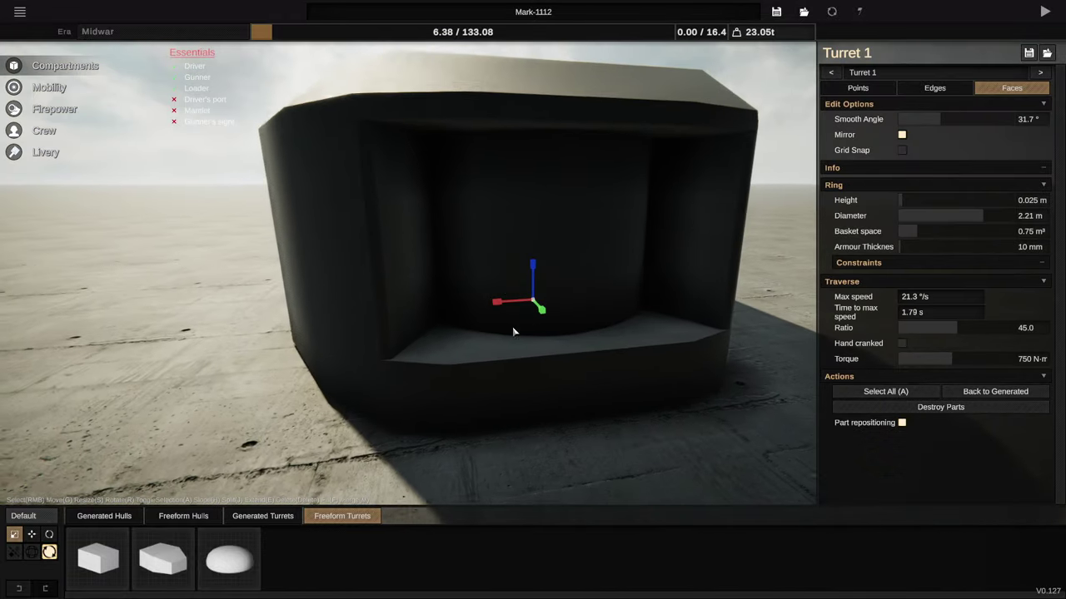
pyautogui.click(32, 535)
pyautogui.moveTo(400, 433); pyautogui.dragTo(500, 450)
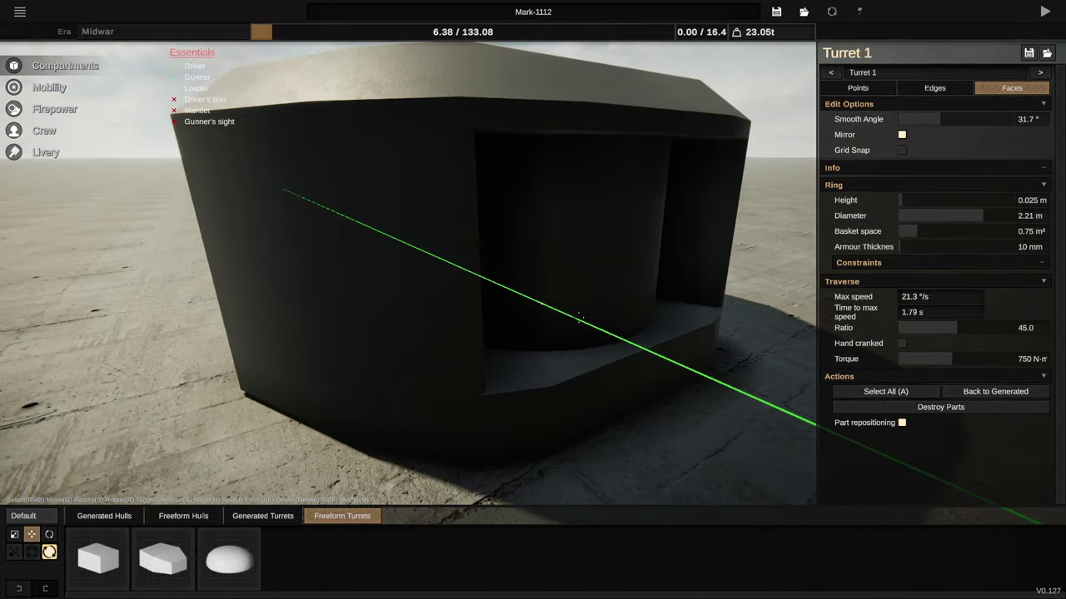
pyautogui.scroll(-3, 633, 346)
pyautogui.moveTo(583, 364); pyautogui.dragTo(749, 310)
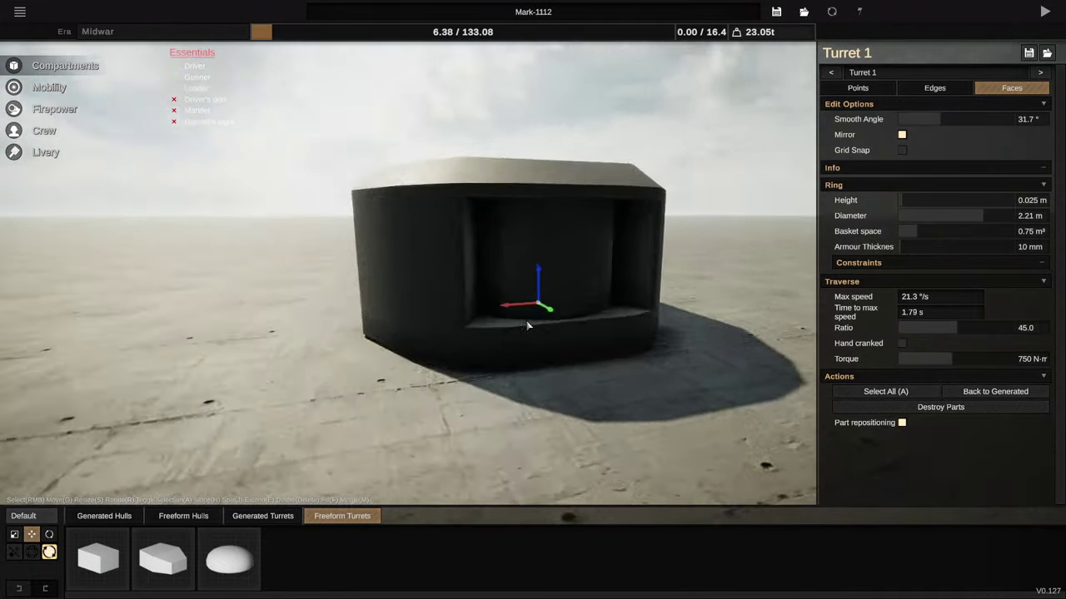
pyautogui.scroll(-2, 500, 333)
pyautogui.moveTo(416, 316); pyautogui.dragTo(264, 359)
pyautogui.scroll(2, 439, 373)
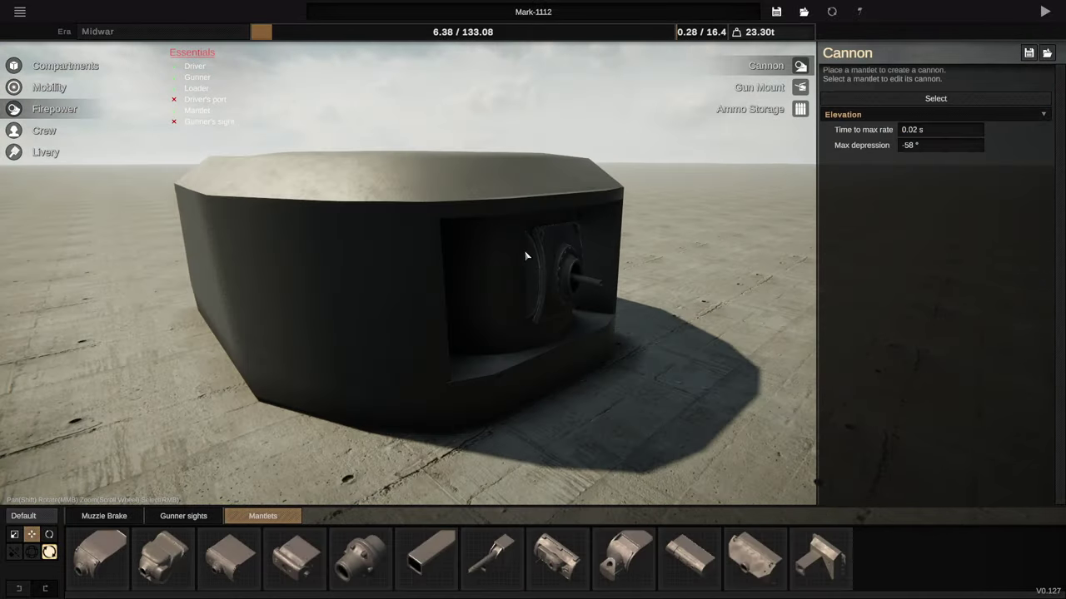
# Step: Select the turret's cannon mantlet and load the 400mm Calibre cannon blueprint onto it
pyautogui.rightClick(570, 276)
pyautogui.moveTo(493, 297); pyautogui.dragTo(612, 321)
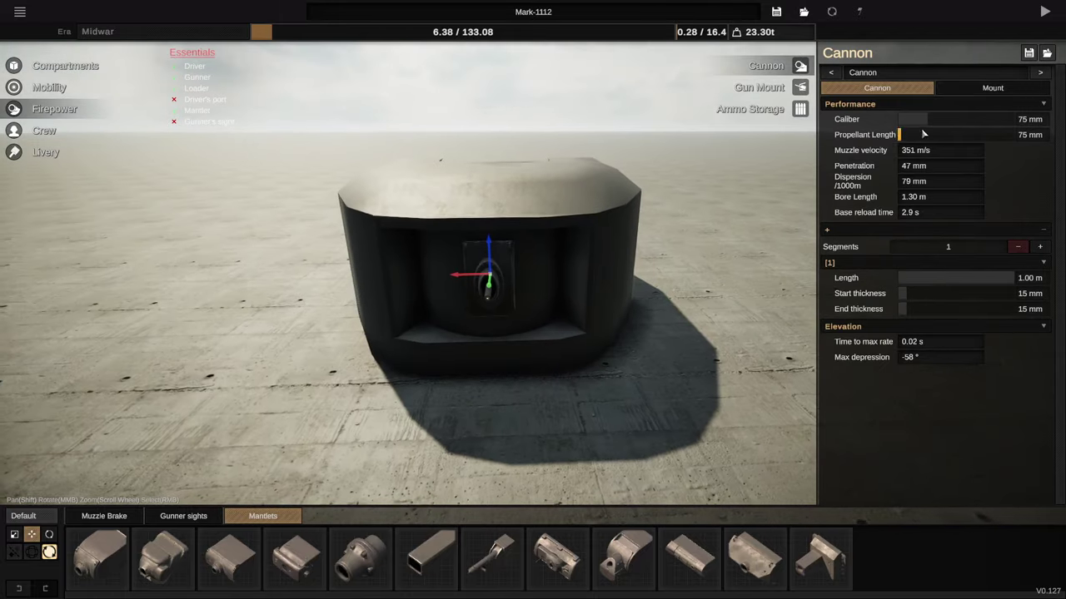
pyautogui.click(1047, 53)
pyautogui.scroll(-1, 469, 324)
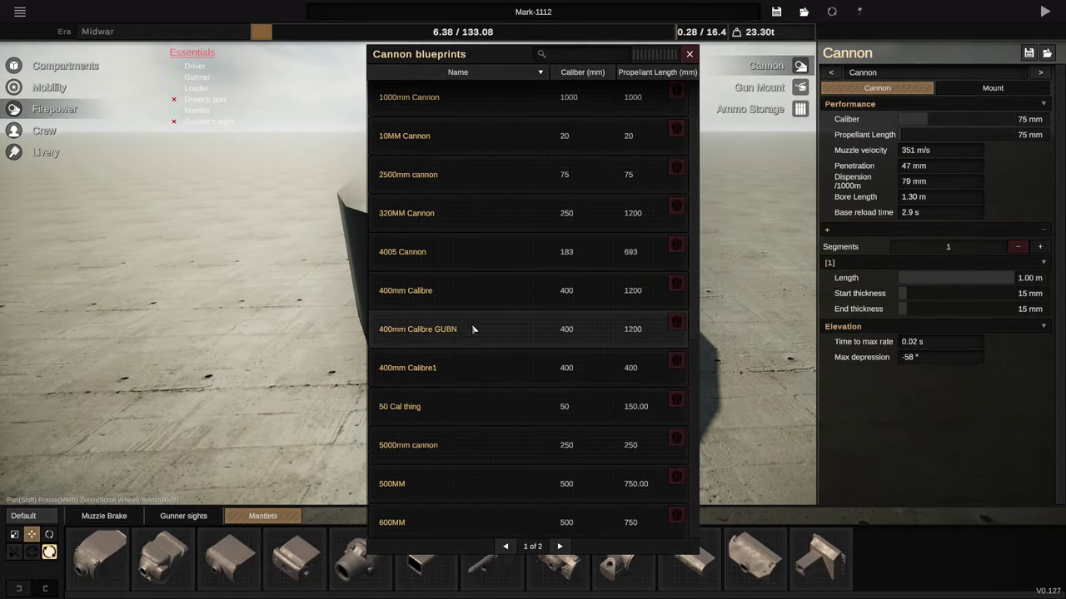
pyautogui.click(454, 292)
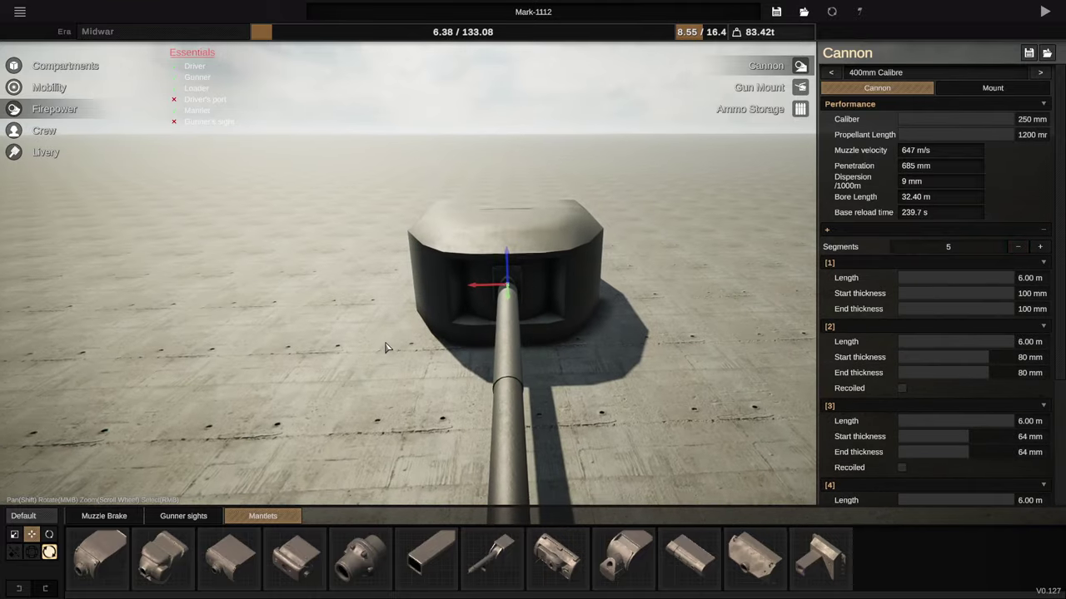
# Step: Reduce the cannon barrel to two segments, each 3.00 m long
pyautogui.moveTo(582, 350); pyautogui.dragTo(156, 299)
pyautogui.moveTo(769, 350)
pyautogui.mouseDown()
pyautogui.moveTo(887, 341)
pyautogui.moveTo(564, 328)
pyautogui.moveTo(563, 319)
pyautogui.moveTo(777, 333)
pyautogui.mouseUp()
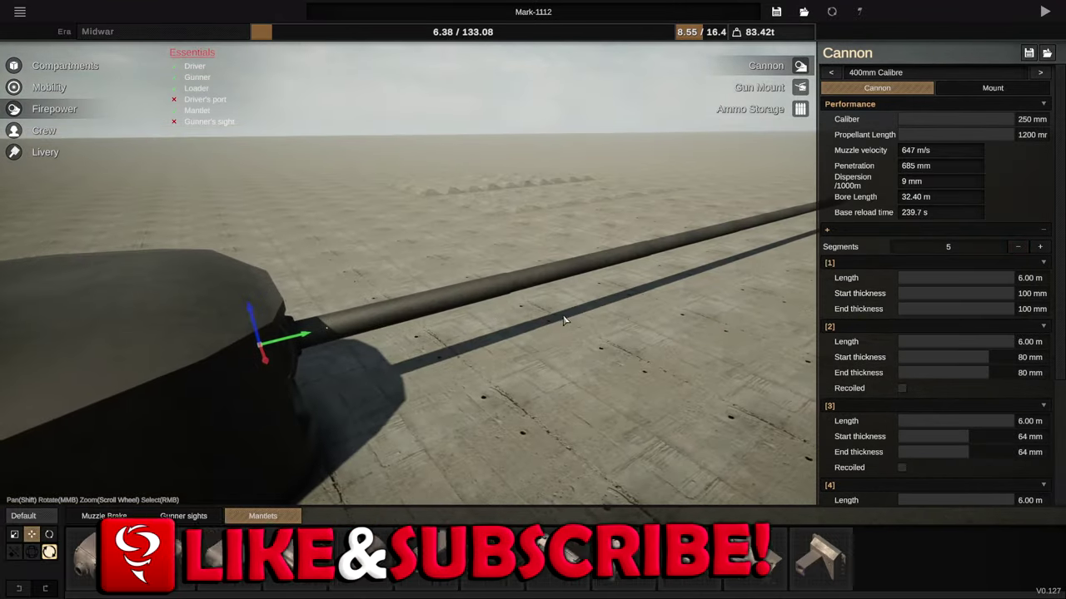
pyautogui.click(1018, 249)
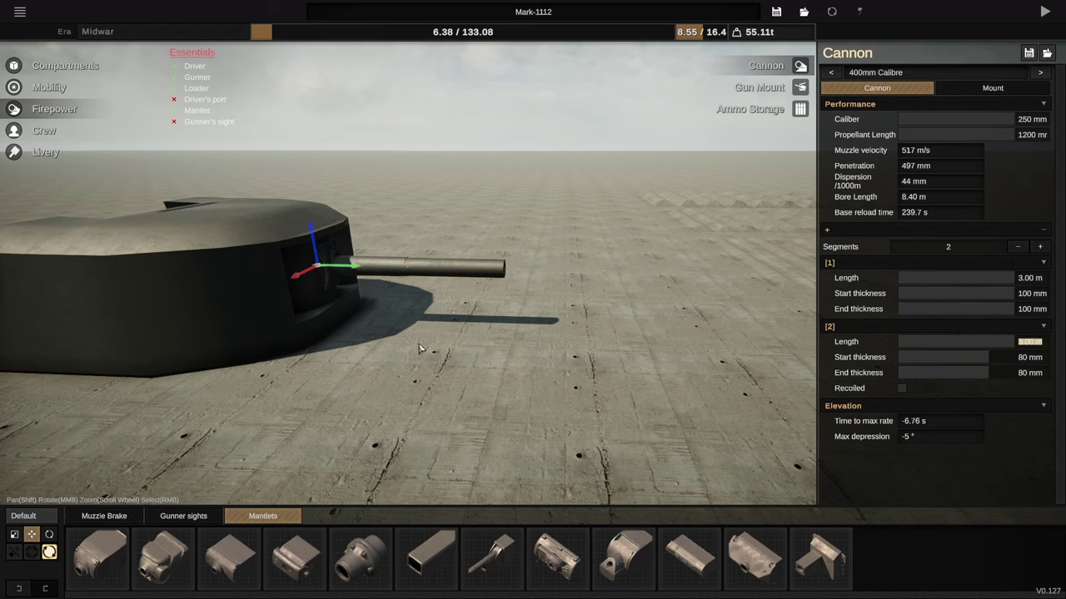
pyautogui.moveTo(419, 344); pyautogui.dragTo(548, 418)
pyautogui.scroll(-3, 548, 418)
pyautogui.scroll(5, 548, 418)
# Step: Try the perforated and other muzzle brakes on the barrel, and fit the short plain collar
pyautogui.click(117, 516)
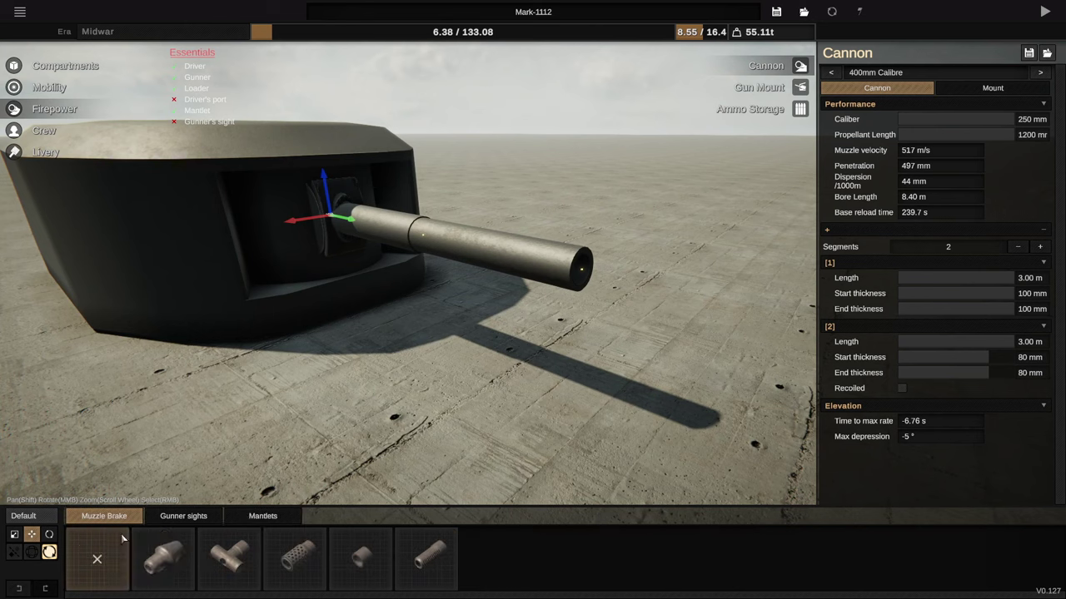
pyautogui.click(300, 555)
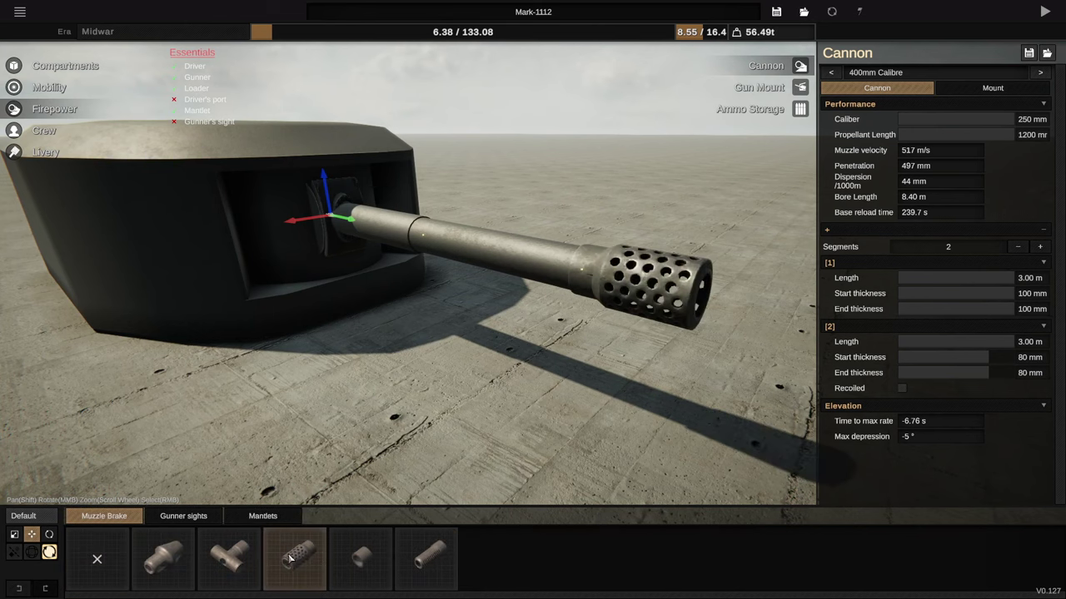
pyautogui.click(360, 558)
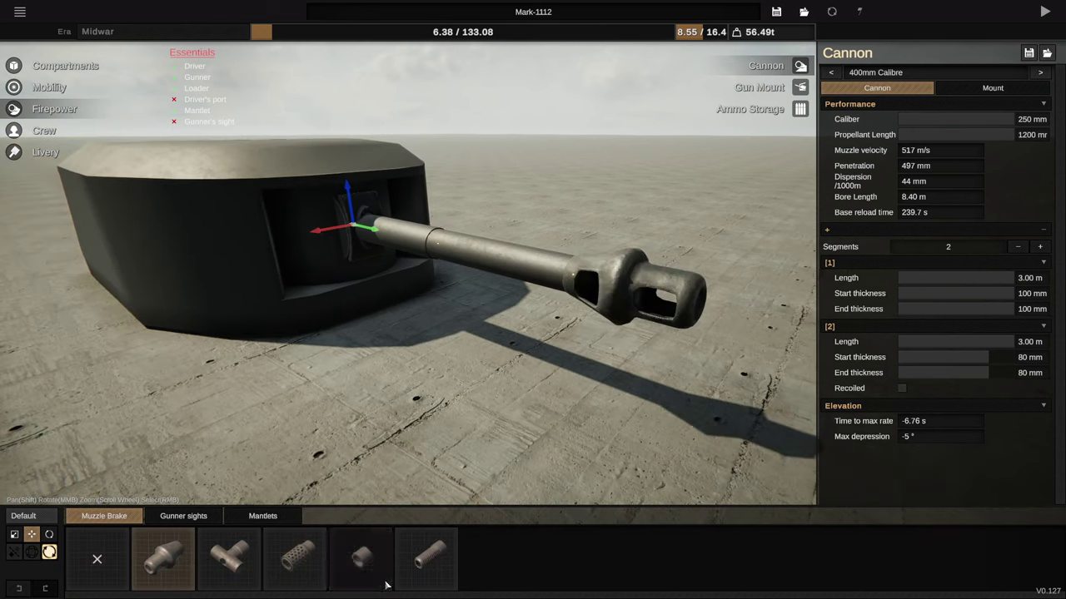
pyautogui.click(364, 571)
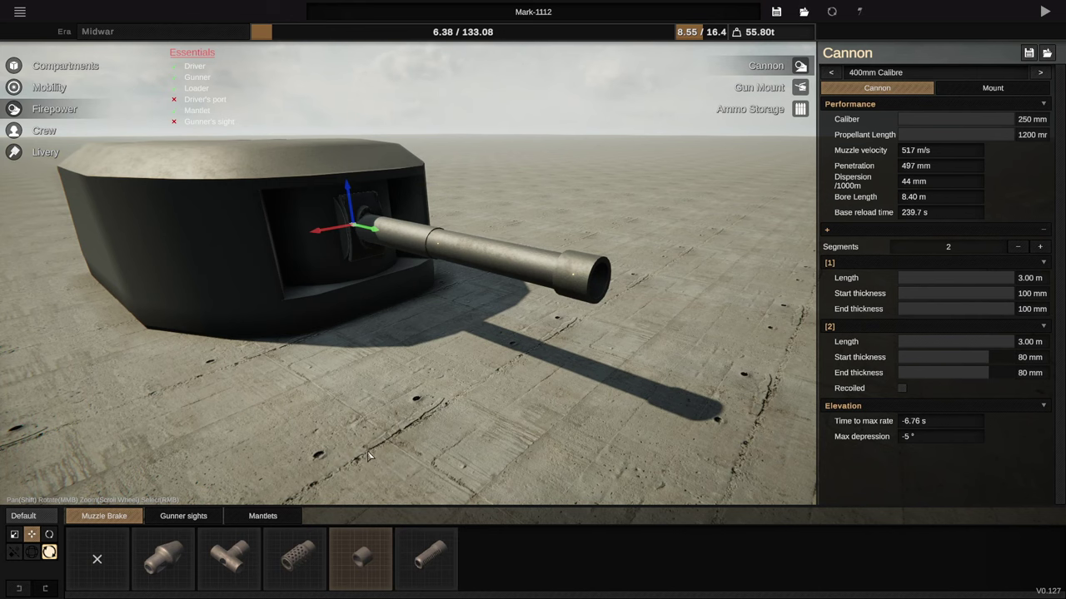
pyautogui.moveTo(370, 457); pyautogui.dragTo(583, 388)
pyautogui.scroll(-2, 583, 388)
pyautogui.scroll(3, 581, 388)
pyautogui.rightClick(502, 398)
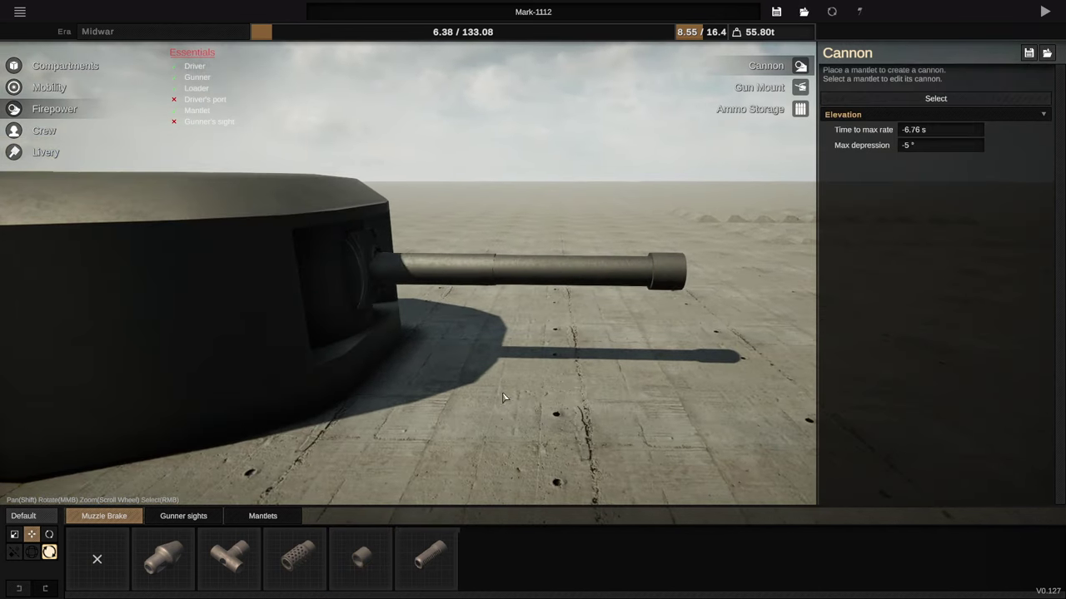
# Step: Place an ammo rack of AP 400x2400mm rounds on the hull floor in the rear arm
pyautogui.rightClick(411, 308)
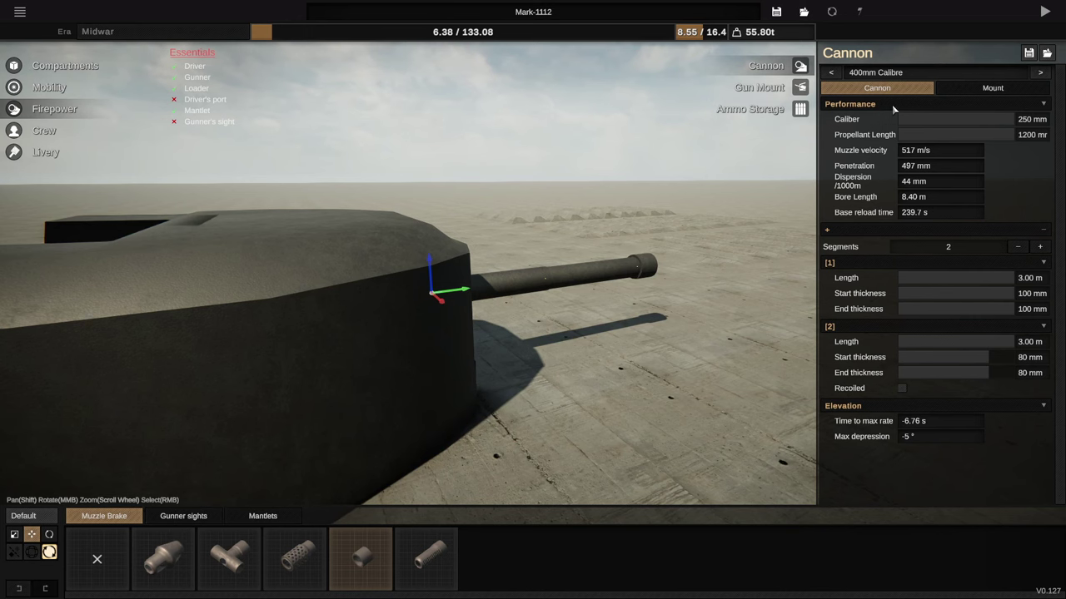
pyautogui.click(802, 90)
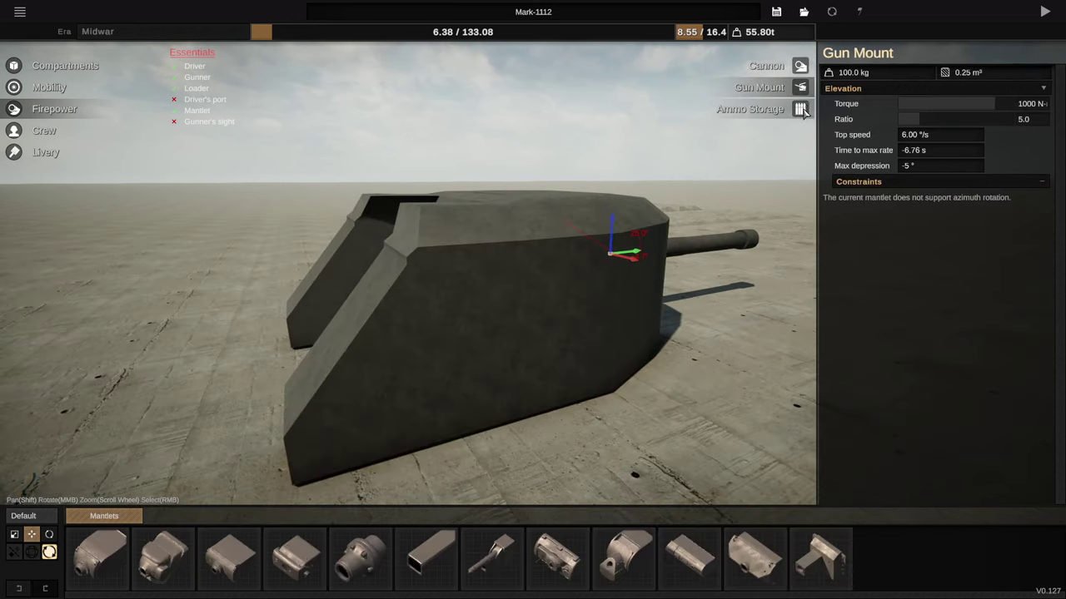
pyautogui.click(801, 110)
pyautogui.moveTo(347, 338); pyautogui.dragTo(593, 366)
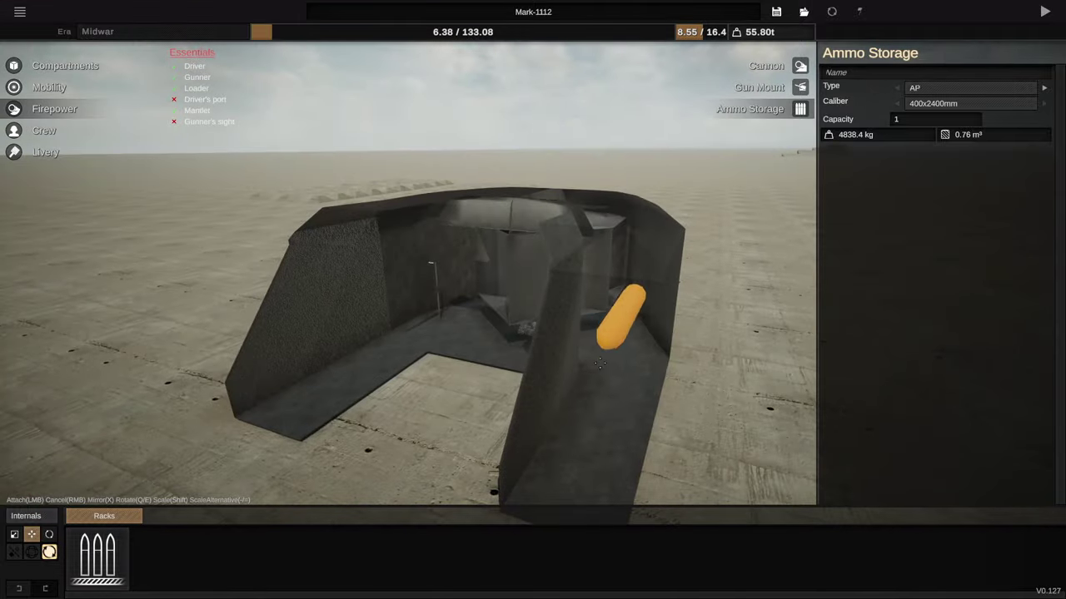
pyautogui.click(593, 445)
# Step: Lower the mirrored ammo rack to the hull floor, shift it back into the rear arm, and set its ammunition type to APHE
pyautogui.moveTo(593, 446); pyautogui.dragTo(240, 308)
pyautogui.moveTo(150, 304); pyautogui.dragTo(263, 307)
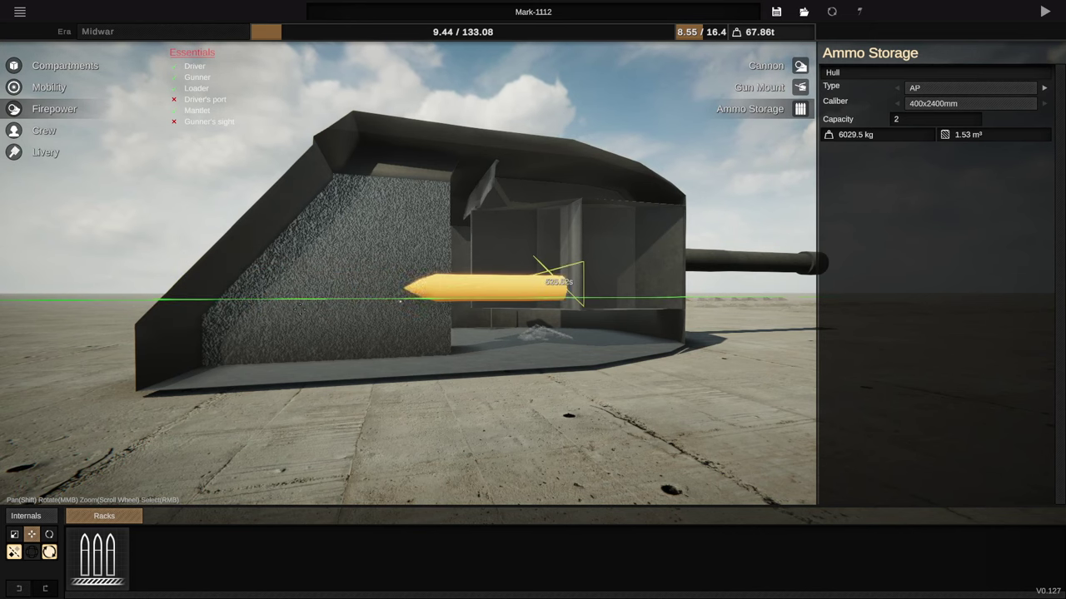
pyautogui.moveTo(433, 266); pyautogui.dragTo(430, 299)
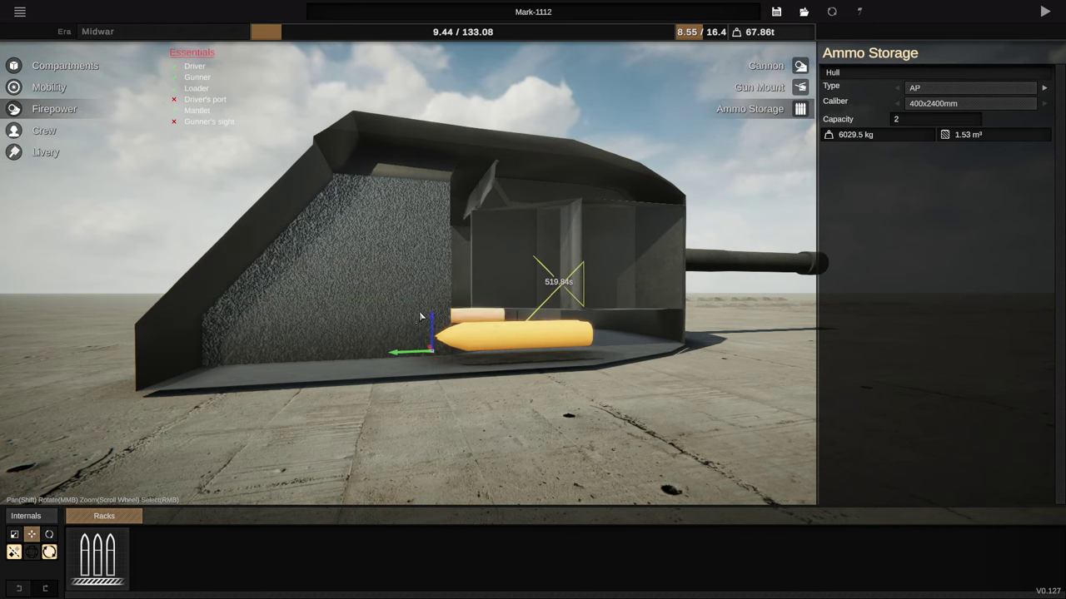
pyautogui.moveTo(406, 358); pyautogui.dragTo(366, 399)
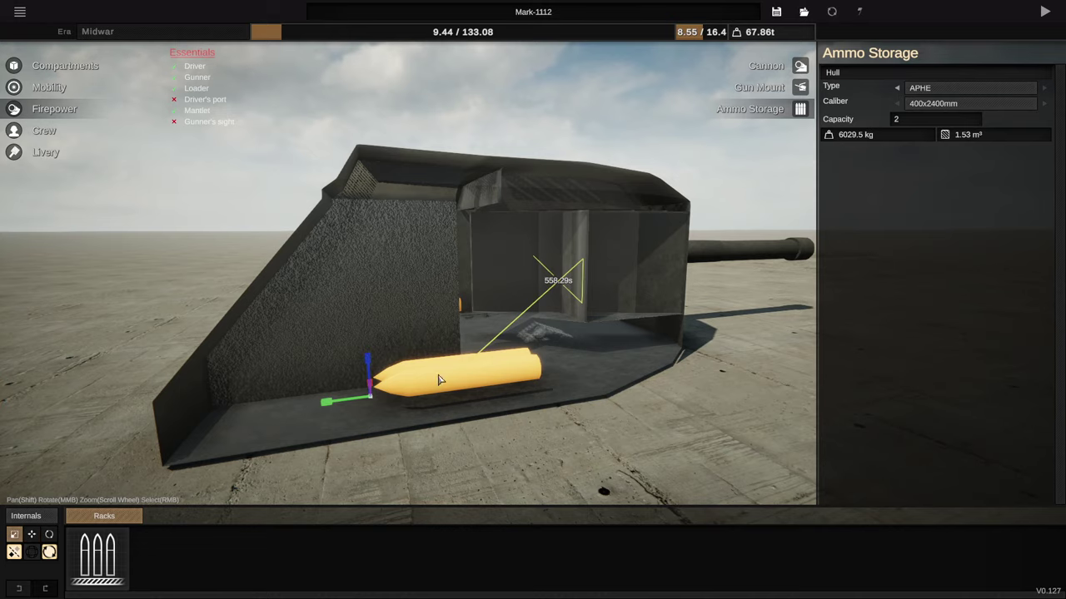
# Step: Extend the ammo rack upward to a capacity of 14 rounds
pyautogui.moveTo(367, 358); pyautogui.dragTo(386, 225)
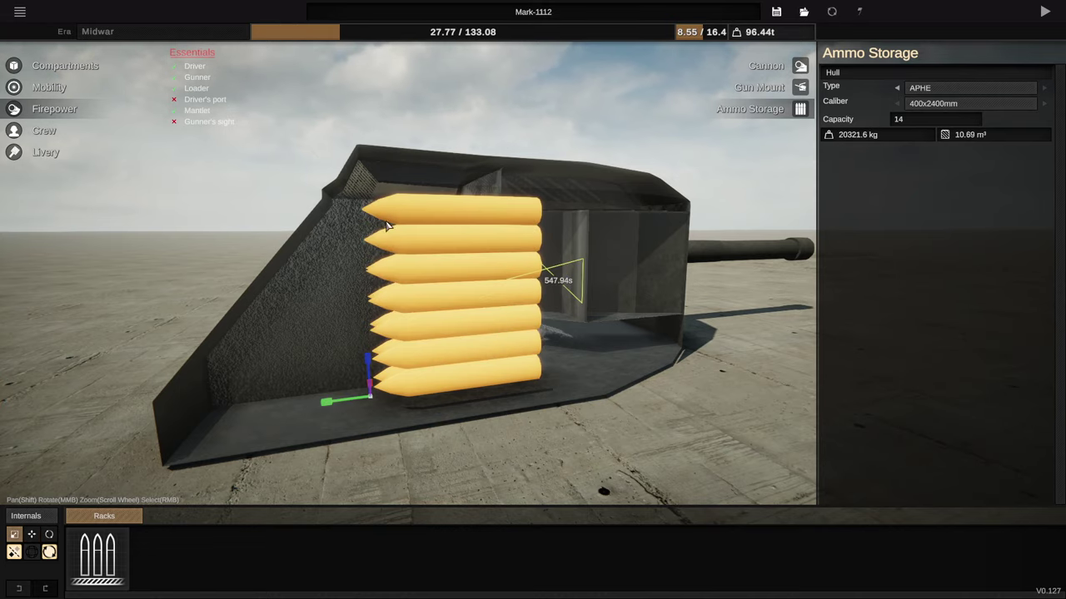
pyautogui.rightClick(634, 429)
pyautogui.scroll(-4, 635, 428)
pyautogui.moveTo(635, 428); pyautogui.dragTo(225, 316)
pyautogui.scroll(2, 591, 320)
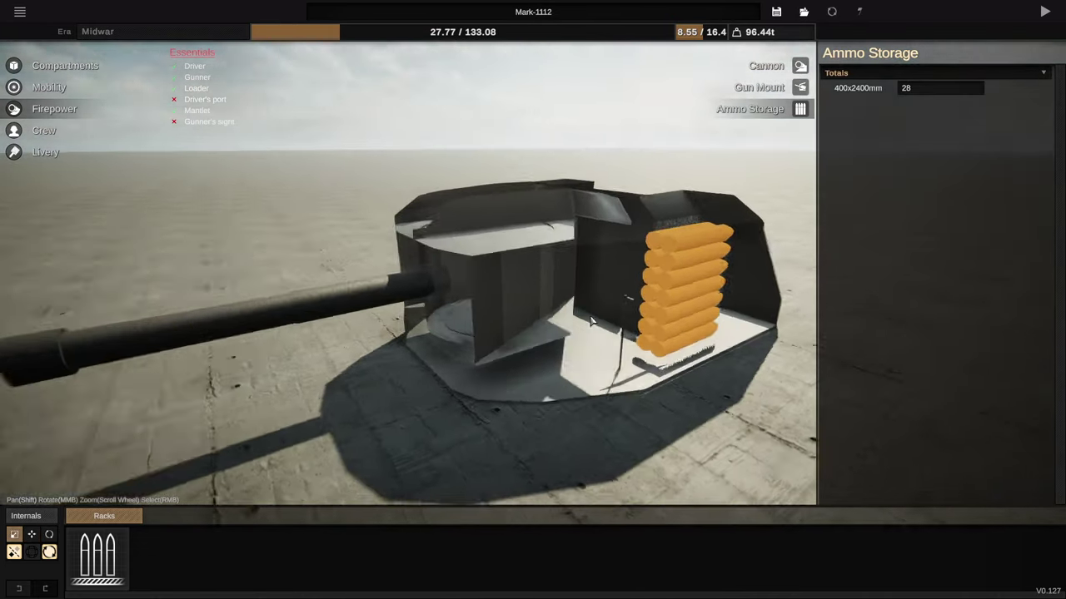
# Step: Add a gunner's sight viewport to the front of the turret
pyautogui.moveTo(591, 321); pyautogui.dragTo(495, 310)
pyautogui.scroll(-3, 497, 311)
pyautogui.moveTo(567, 313); pyautogui.dragTo(131, 336)
pyautogui.click(39, 136)
pyautogui.scroll(3, 210, 408)
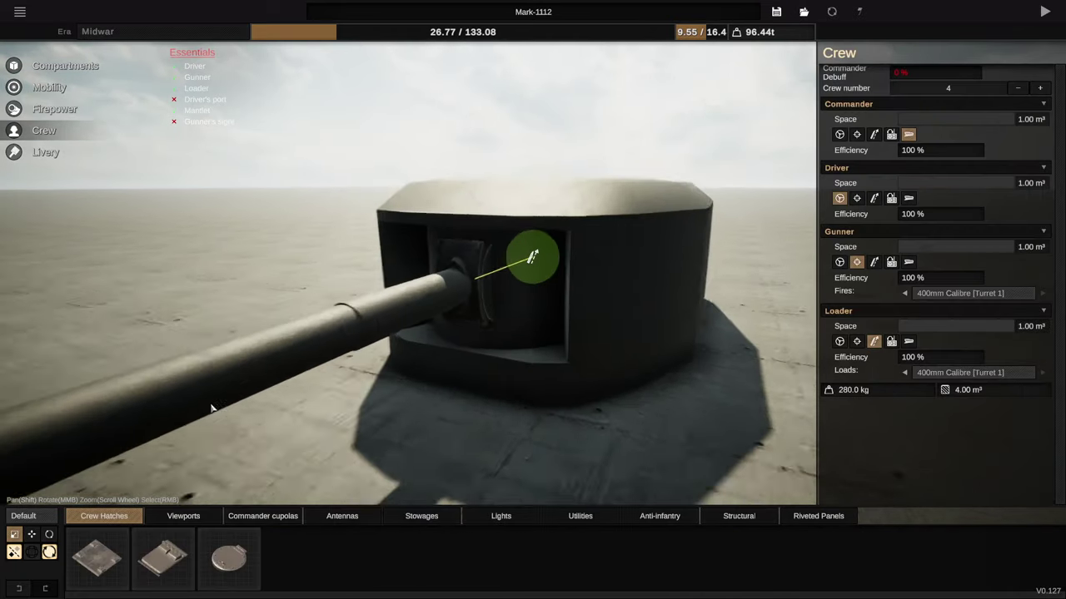
pyautogui.click(168, 520)
pyautogui.click(117, 559)
pyautogui.moveTo(478, 258); pyautogui.dragTo(658, 272)
# Step: Test the tank on the proving ground by aiming through the gunner's sight and firing the cannon
pyautogui.scroll(2, 575, 221)
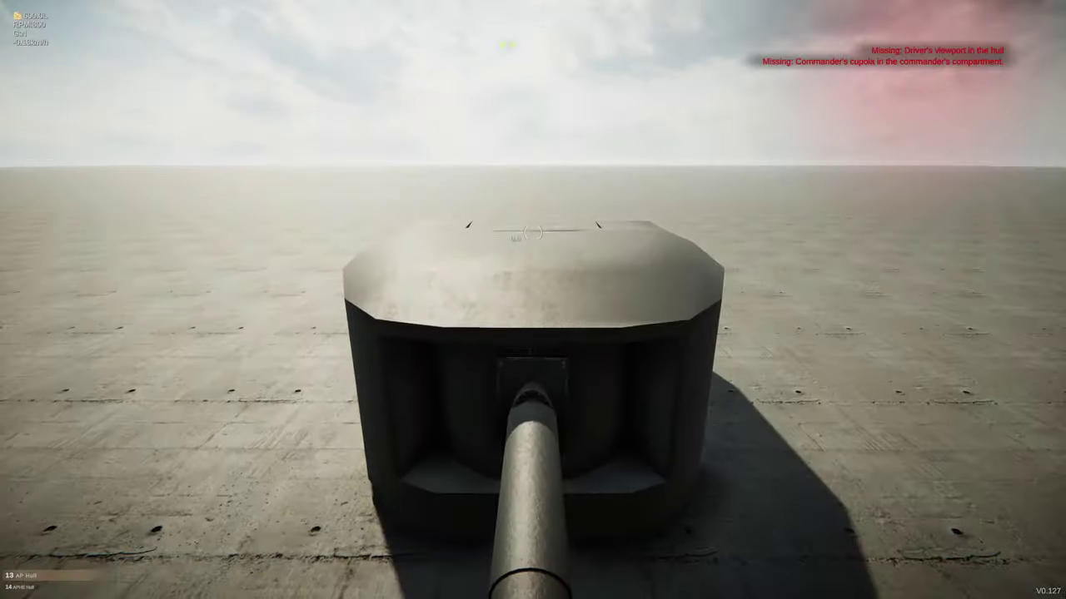
pyautogui.press('shift')
pyautogui.scroll(3, 532, 300)
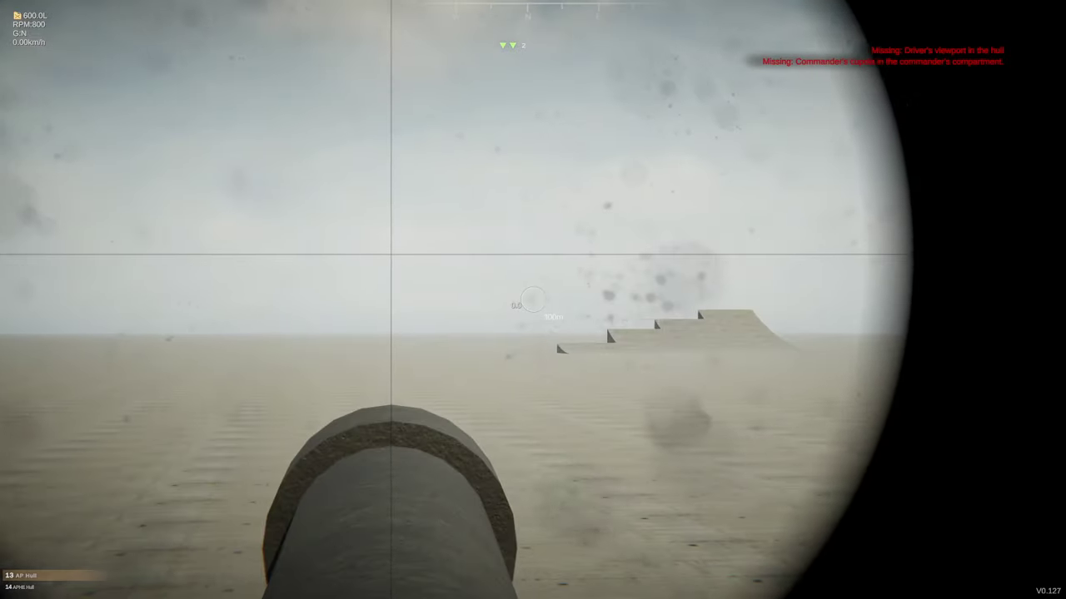
pyautogui.click(532, 300)
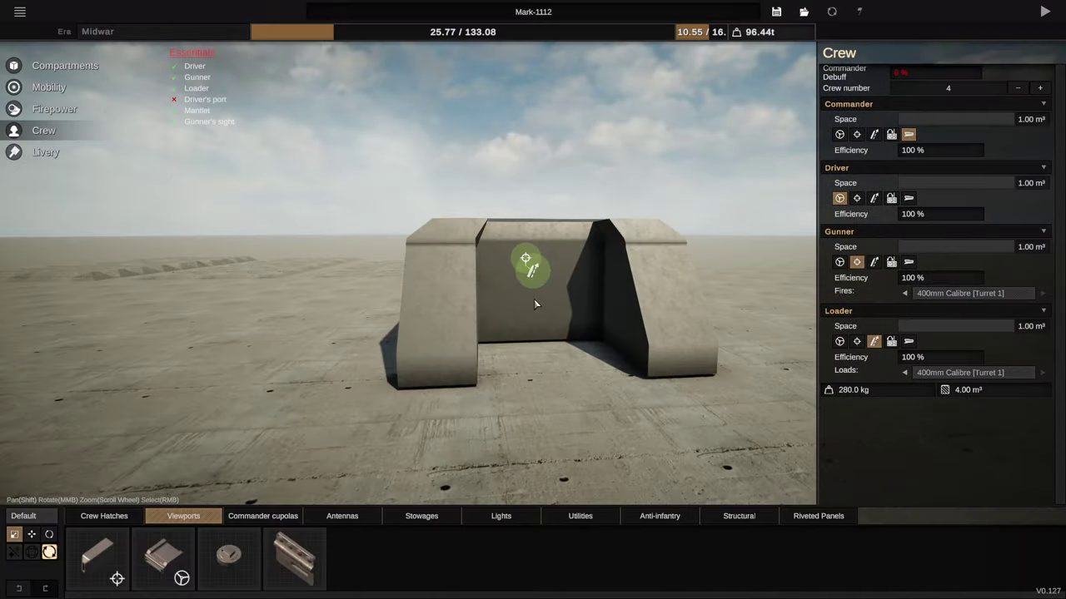
# Step: Look over the recess between the rear arms and browse the detail parts from viewports through to utilities
pyautogui.moveTo(534, 299); pyautogui.dragTo(160, 322)
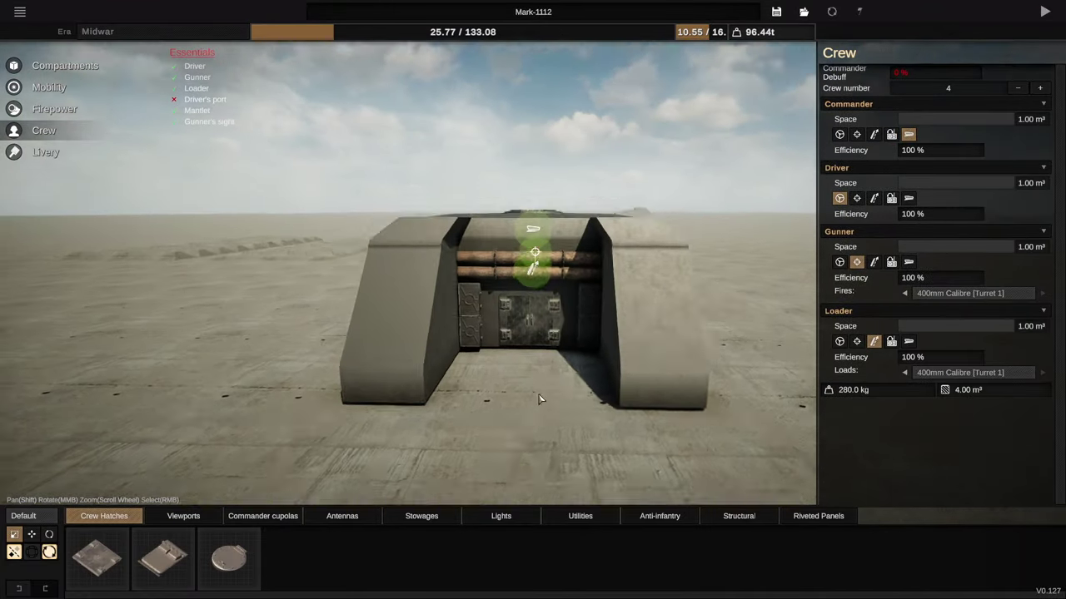
pyautogui.scroll(5, 533, 378)
pyautogui.scroll(-2, 515, 320)
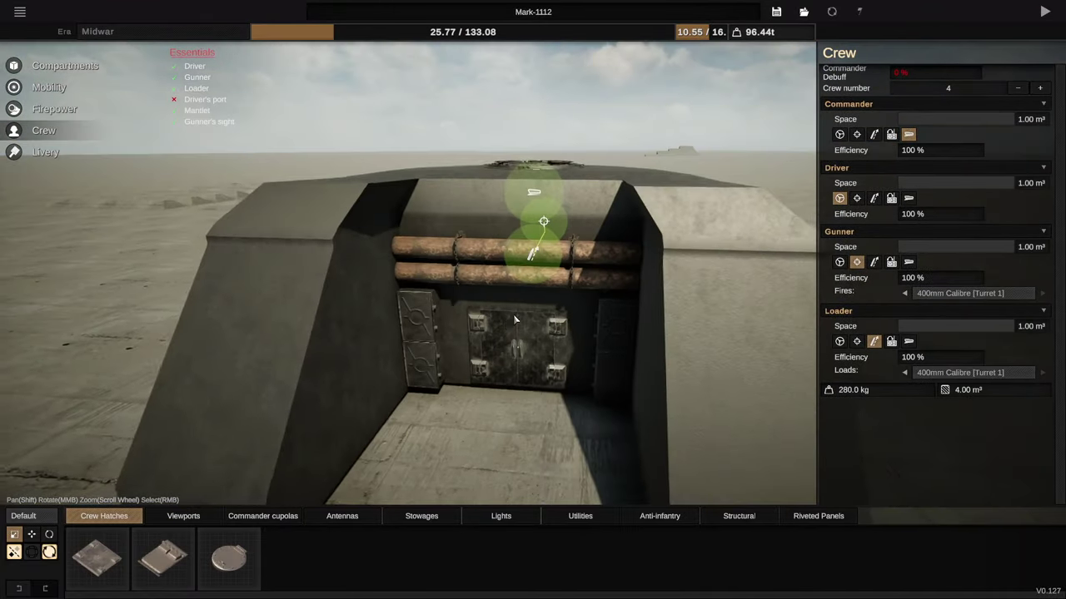
pyautogui.scroll(5, 514, 319)
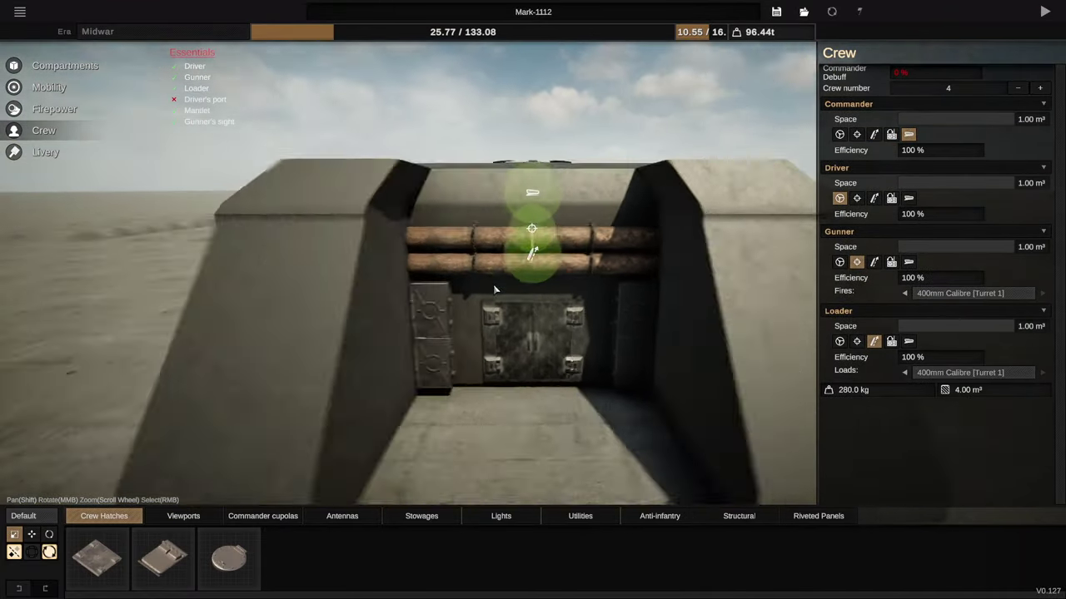
pyautogui.scroll(-5, 505, 328)
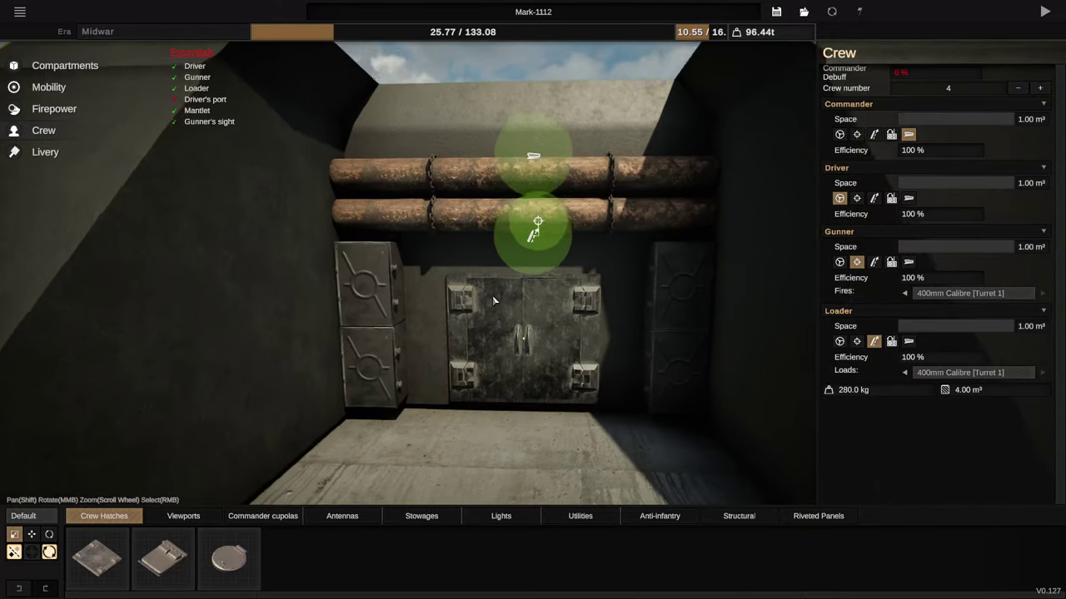
pyautogui.scroll(3, 537, 347)
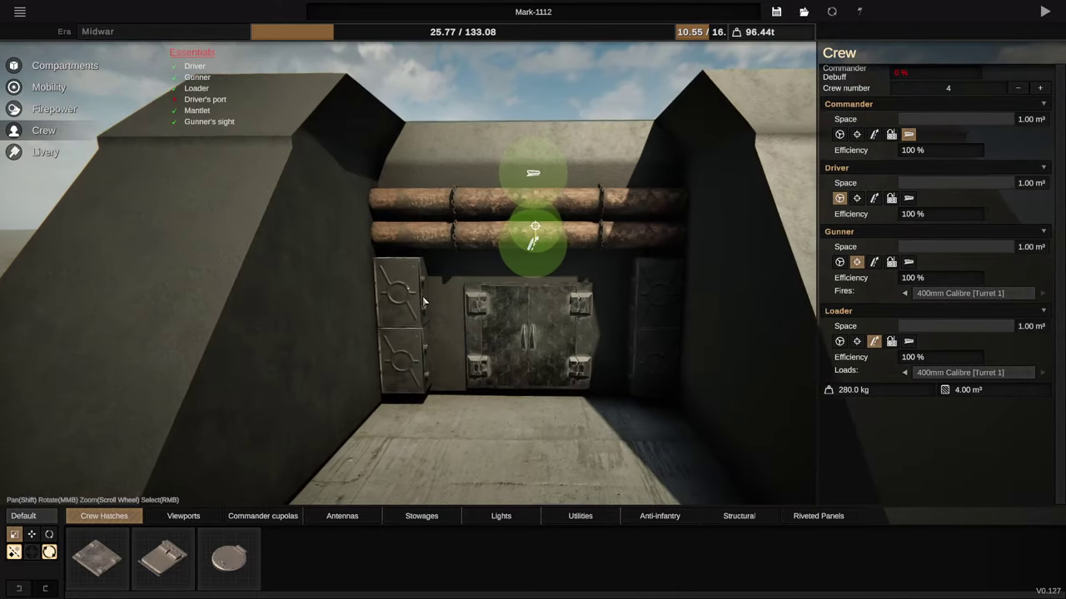
pyautogui.click(184, 516)
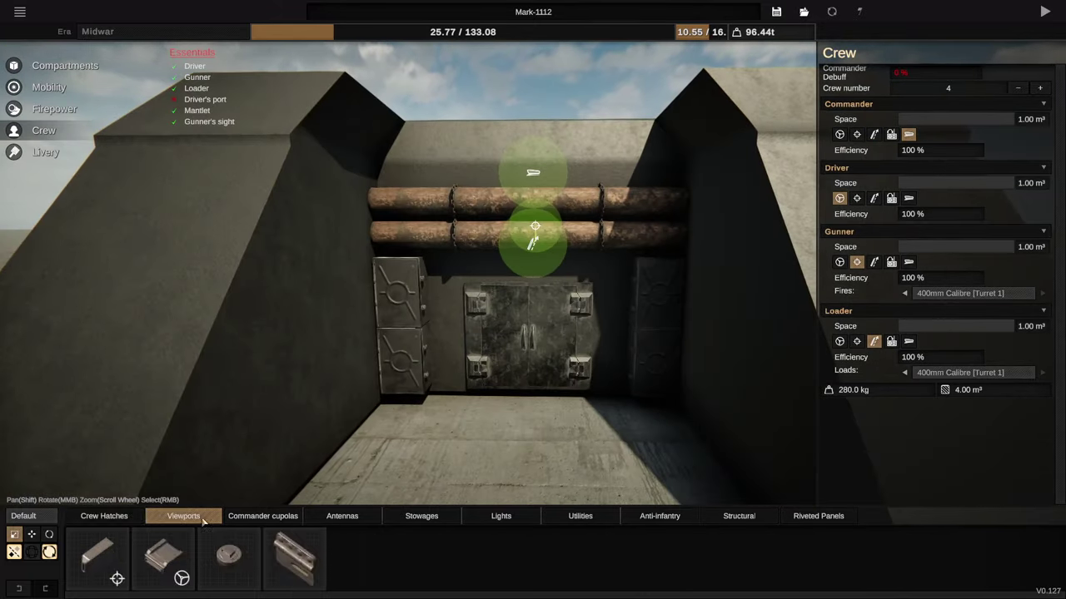
pyautogui.click(273, 520)
pyautogui.click(374, 520)
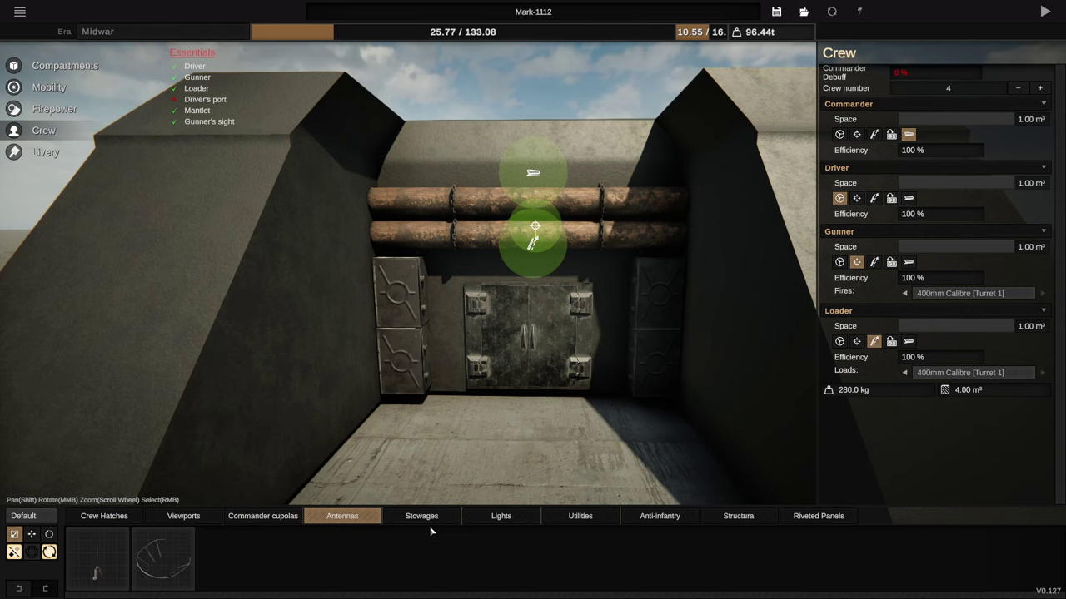
pyautogui.click(425, 518)
pyautogui.click(495, 518)
pyautogui.click(581, 517)
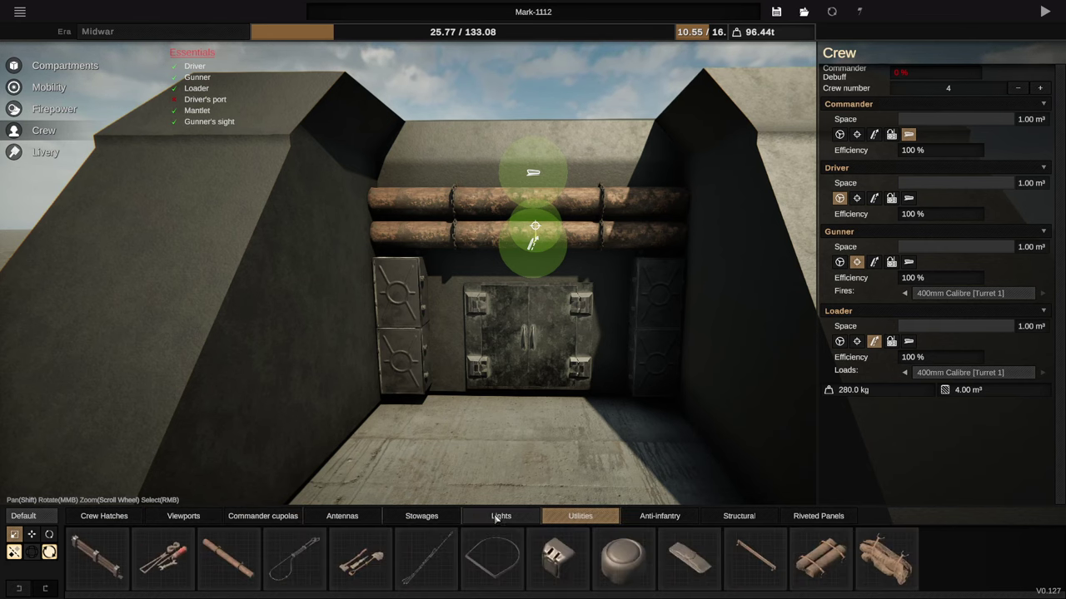
pyautogui.click(820, 558)
pyautogui.scroll(-3, 456, 389)
pyautogui.moveTo(392, 369); pyautogui.dragTo(263, 371)
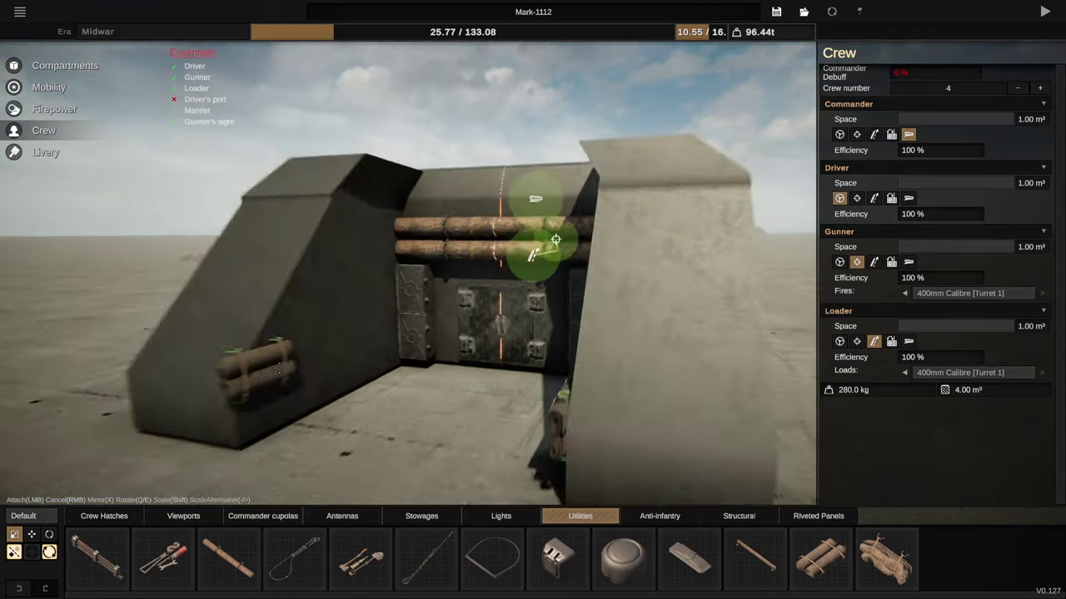
pyautogui.scroll(3, 267, 370)
# Step: Mount a mirrored wooden plank along the lower inner wall of each rear arm and adjust its position
pyautogui.click(755, 558)
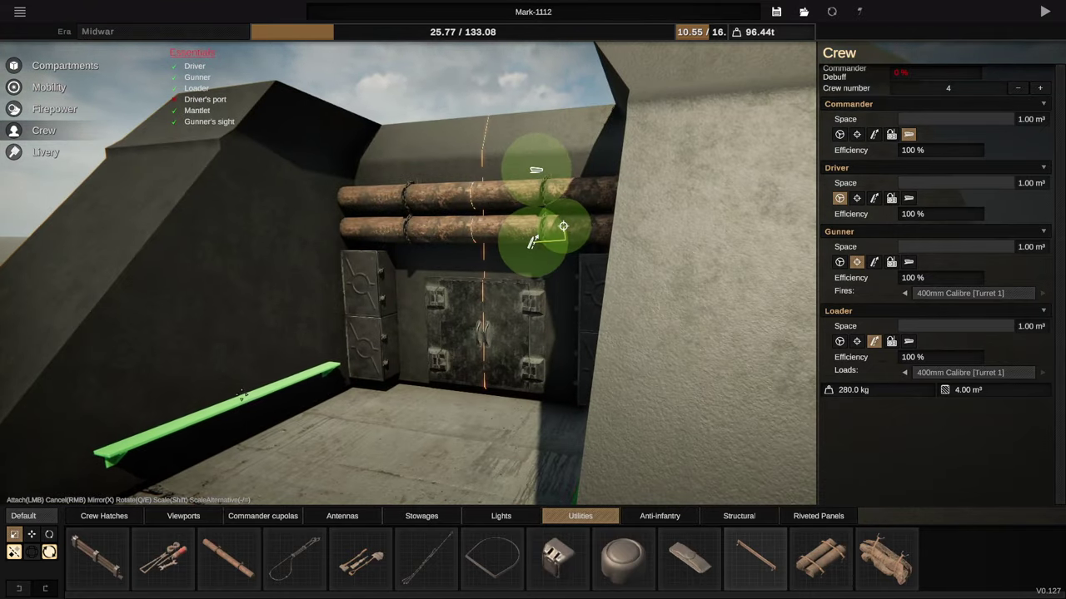
pyautogui.click(249, 385)
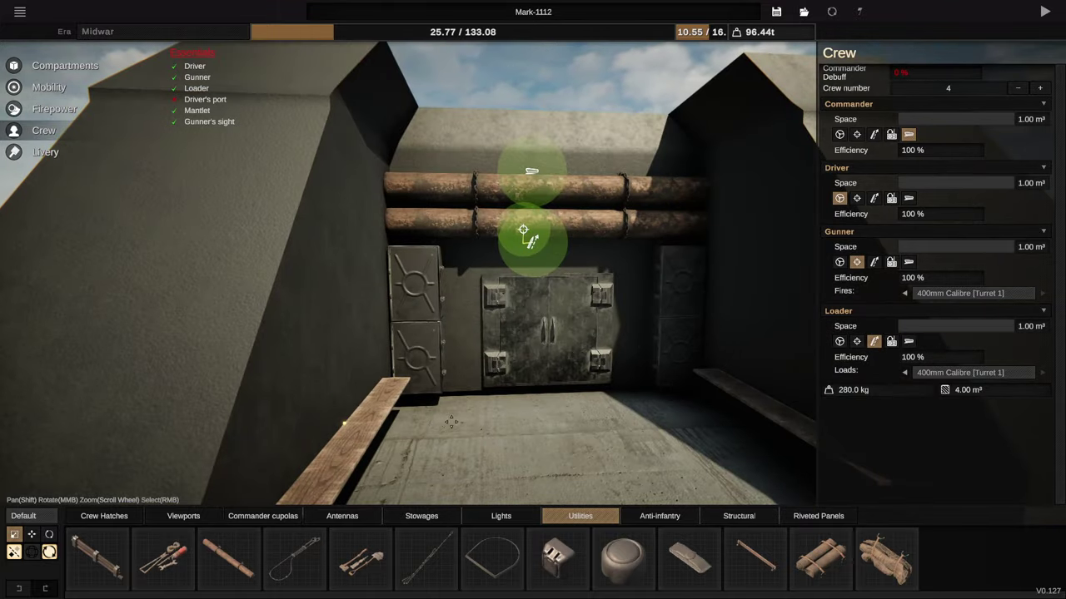
pyautogui.scroll(-2, 358, 426)
pyautogui.moveTo(324, 418); pyautogui.dragTo(322, 419)
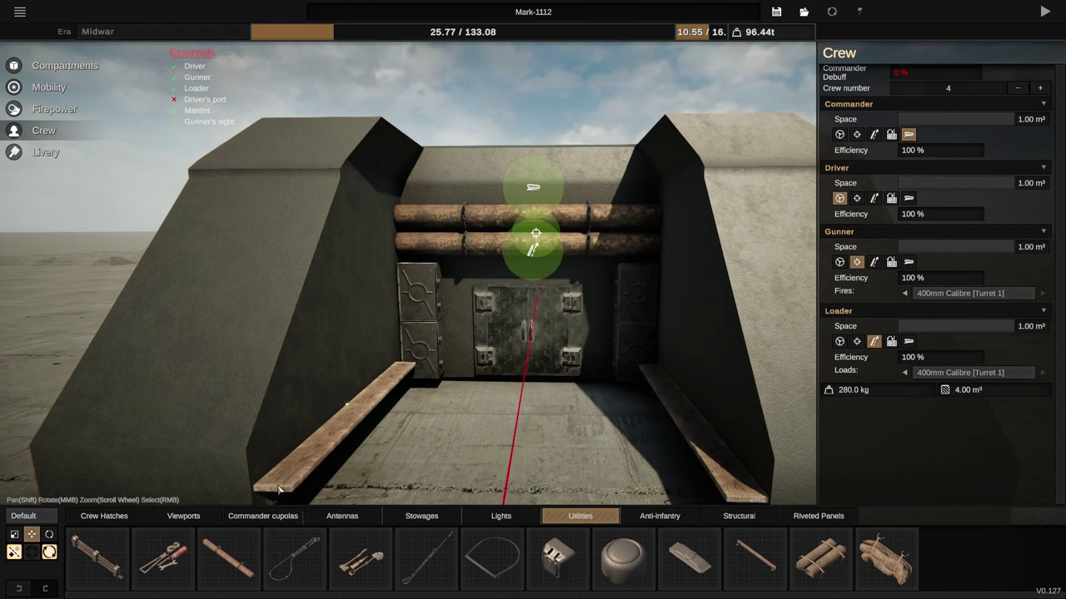
pyautogui.scroll(-5, 279, 490)
pyautogui.rightClick(442, 448)
# Step: Mount a mirrored pair of upright wooden boards along the roof edges of the two rear arms
pyautogui.moveTo(509, 445); pyautogui.dragTo(611, 449)
pyautogui.click(755, 556)
pyautogui.moveTo(741, 416); pyautogui.dragTo(533, 448)
pyautogui.press('q')
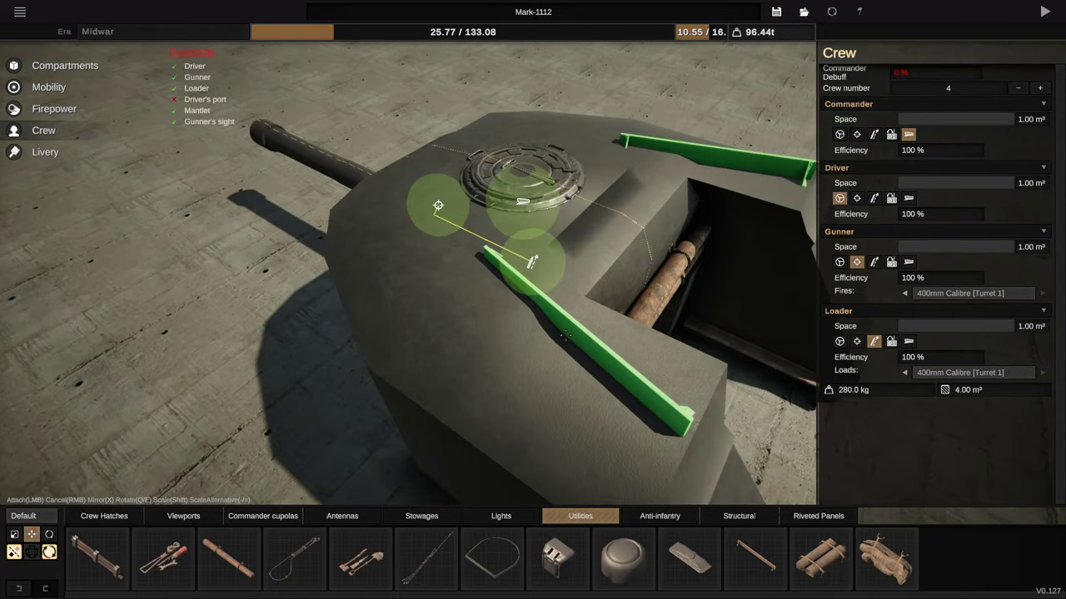
pyautogui.click(561, 350)
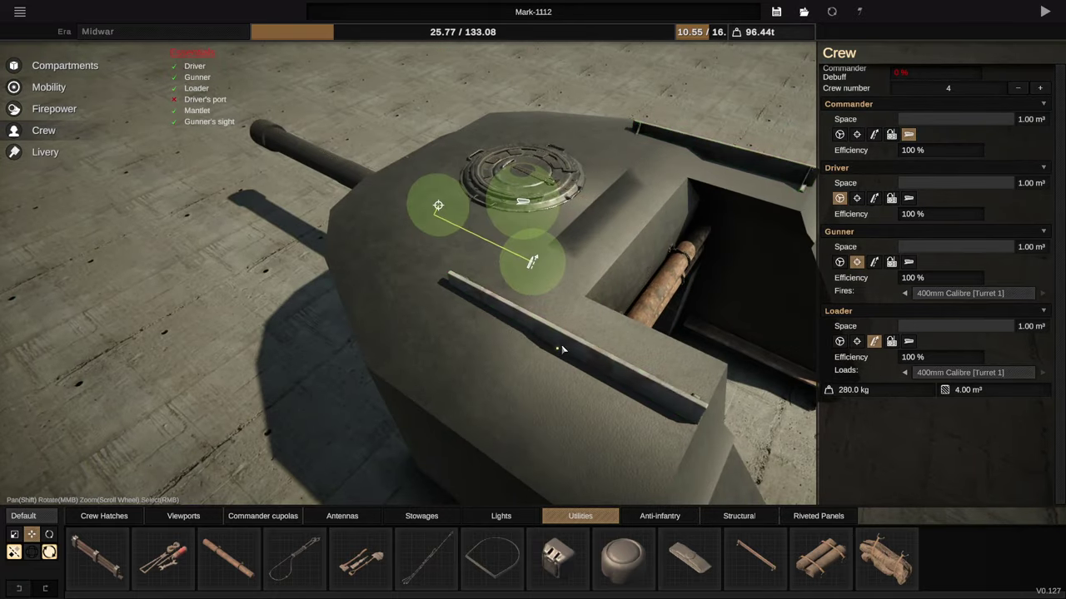
# Step: Add a second mirrored pair of wooden boards on the roof, angled inward around the front of the hatch
pyautogui.moveTo(561, 350); pyautogui.dragTo(900, 358)
pyautogui.press('e')
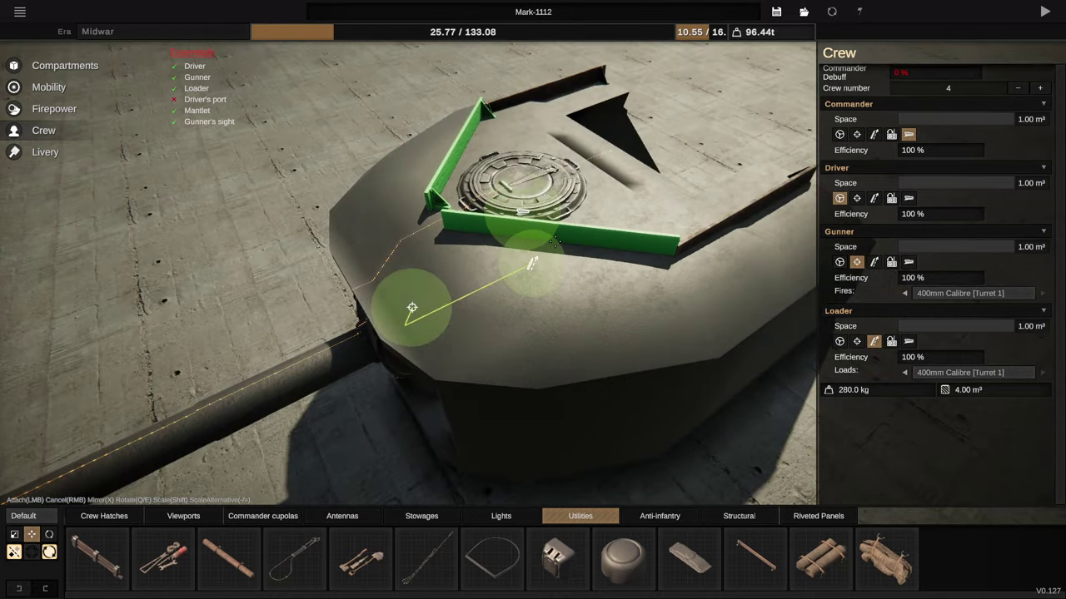
pyautogui.click(555, 240)
pyautogui.moveTo(556, 238); pyautogui.dragTo(520, 173)
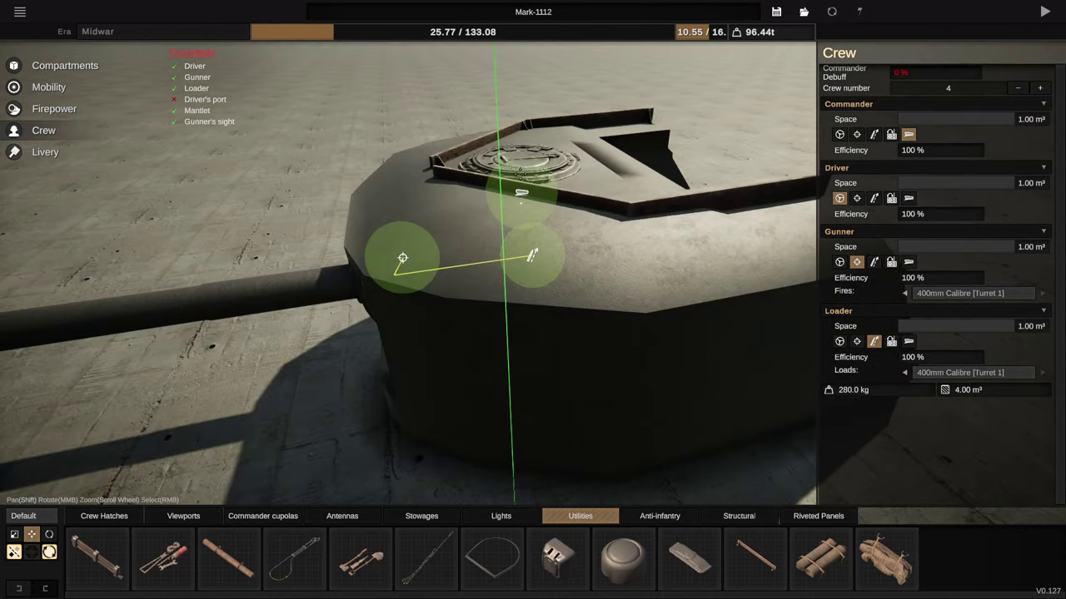
# Step: Lay a mirrored tied tarp bundle on the wooden plank along each inner wall of the rear recess
pyautogui.scroll(-4, 616, 268)
pyautogui.moveTo(616, 269); pyautogui.dragTo(212, 329)
pyautogui.scroll(5, 640, 457)
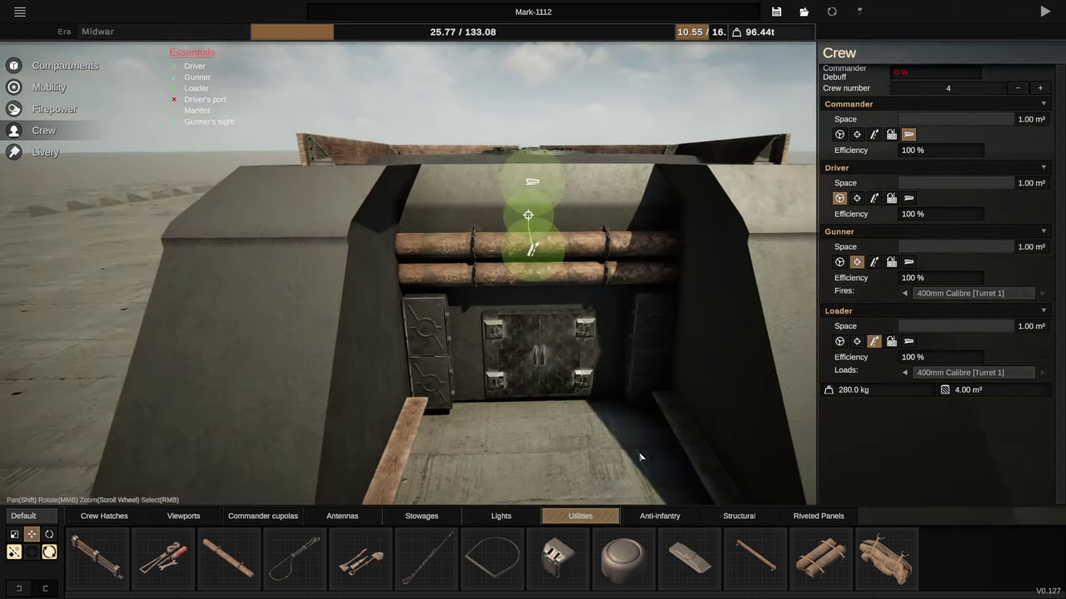
pyautogui.click(886, 558)
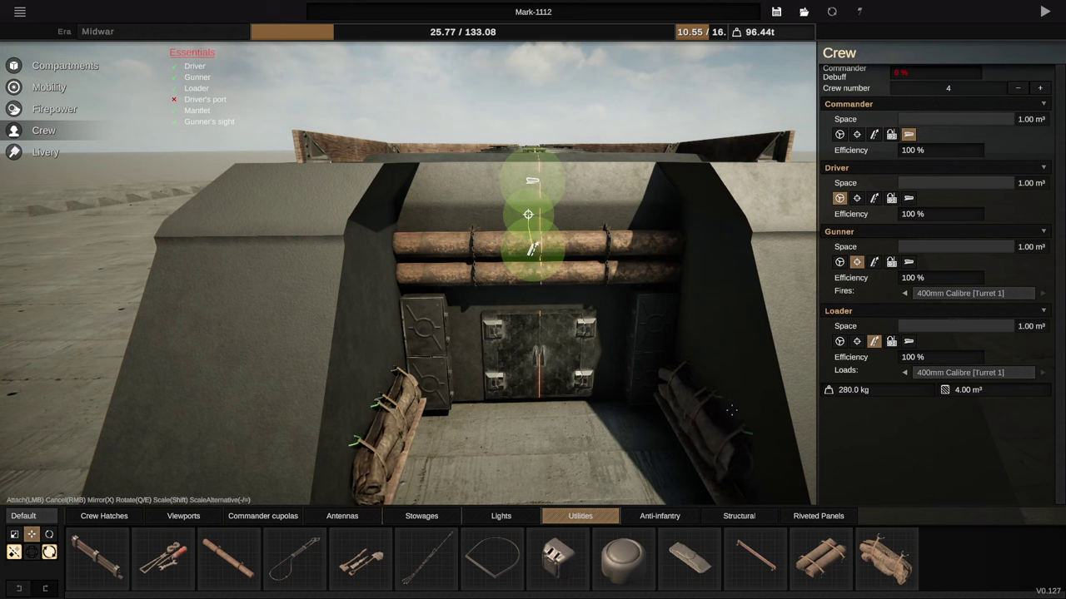
pyautogui.scroll(-4, 738, 426)
# Step: Attach a mirrored double bedroll to each inner wall of the recess, directly above the tarp bundle
pyautogui.click(821, 558)
pyautogui.moveTo(778, 471); pyautogui.dragTo(732, 400)
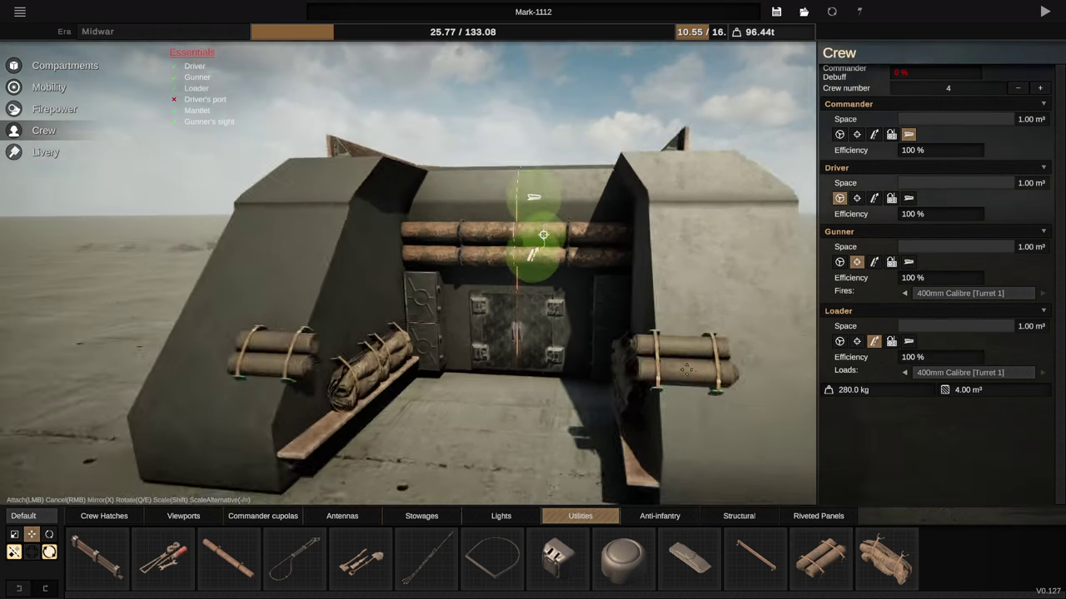
pyautogui.scroll(4, 733, 400)
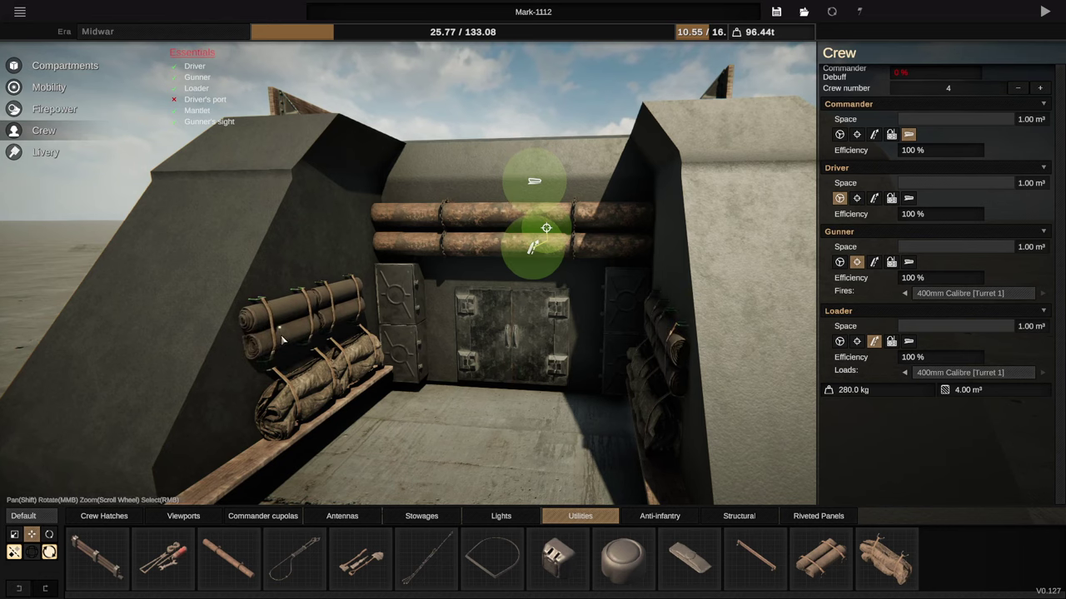
pyautogui.click(282, 340)
# Step: Mount a mirrored grab bar low on each arm's sloped rear face and add a lengthwise row of rivets as a spacing guide
pyautogui.scroll(-4, 281, 339)
pyautogui.moveTo(281, 339); pyautogui.dragTo(552, 411)
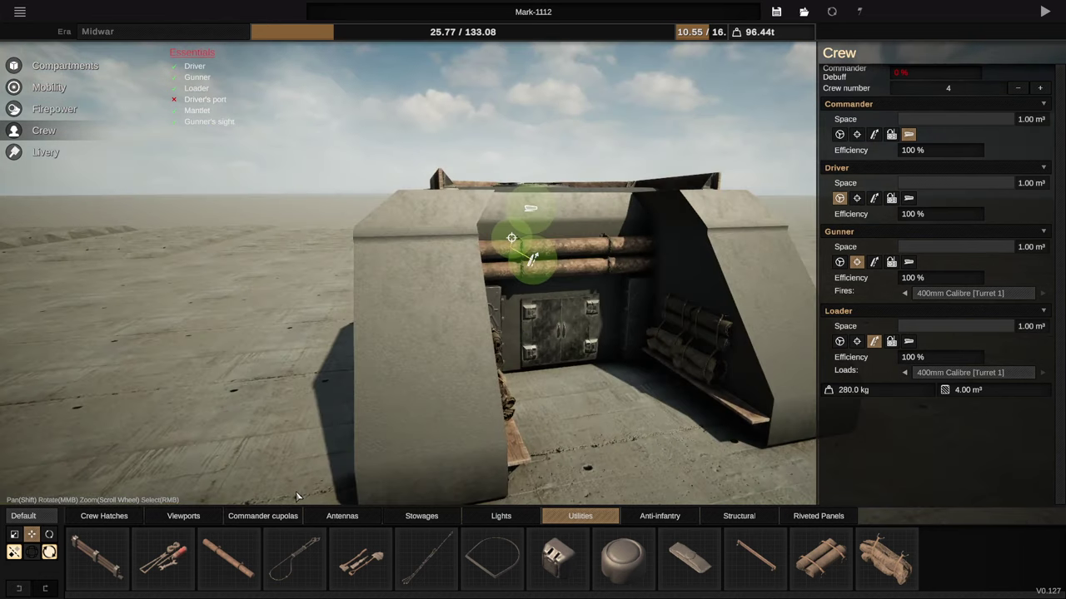
pyautogui.click(753, 520)
pyautogui.click(976, 557)
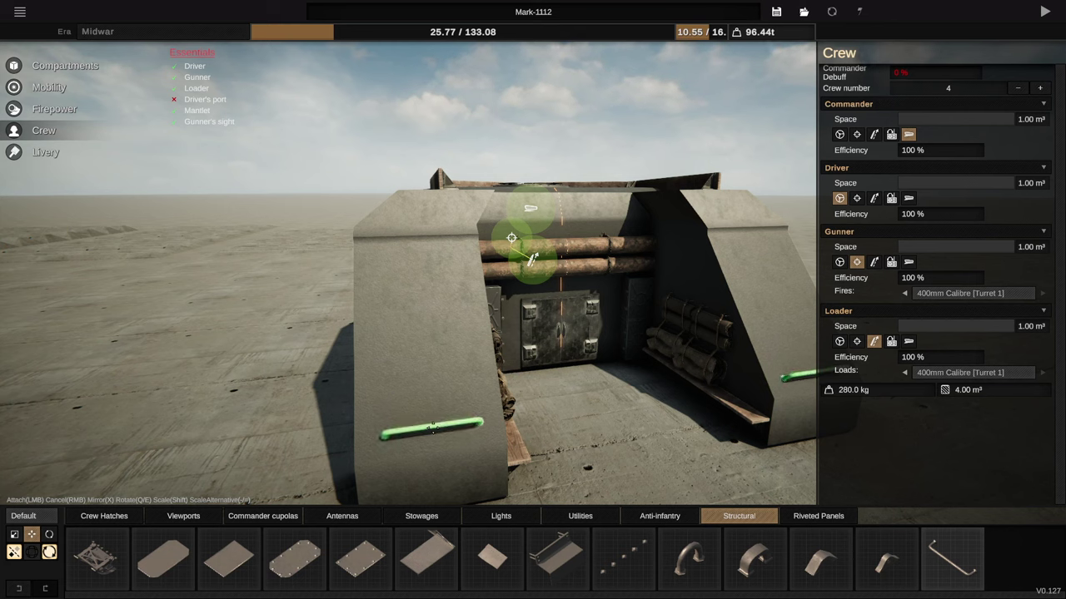
pyautogui.rightClick(430, 429)
pyautogui.click(624, 557)
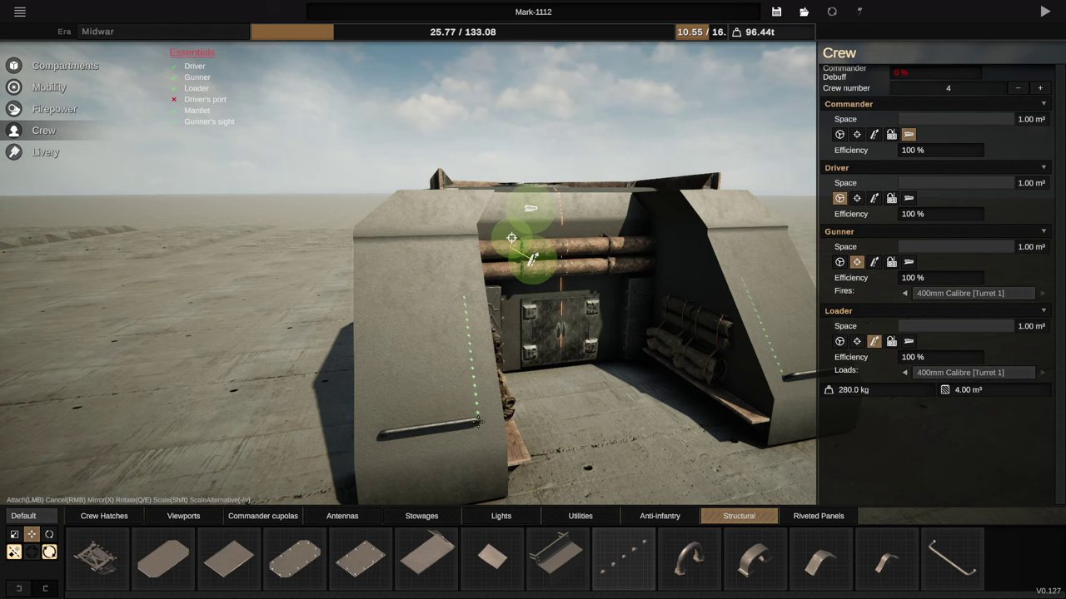
pyautogui.click(477, 420)
# Step: Duplicate the grab bar upward along the rivet row to form evenly spaced ladder rungs on the rear faces
pyautogui.scroll(6, 613, 386)
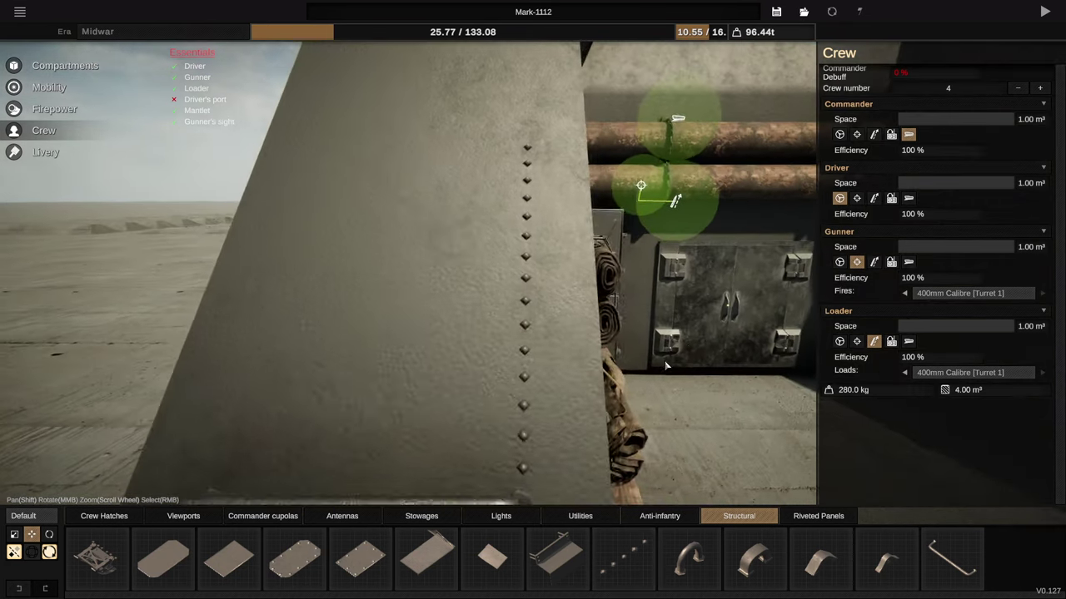
pyautogui.moveTo(665, 367); pyautogui.dragTo(566, 442)
pyautogui.keyDown('ctrl'); pyautogui.click(430, 473); pyautogui.keyUp('ctrl')
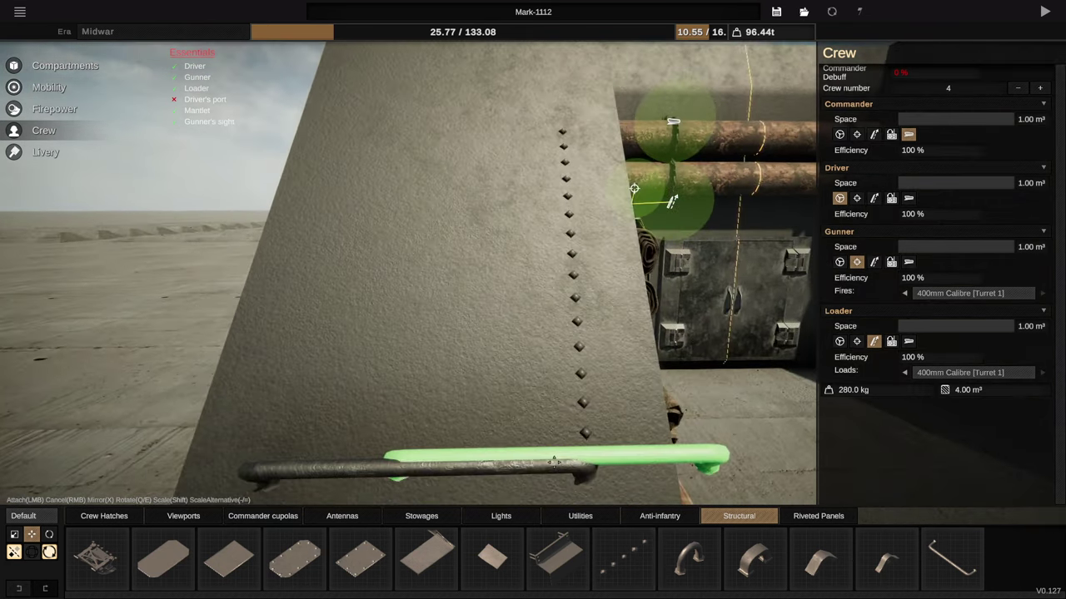
pyautogui.click(448, 365)
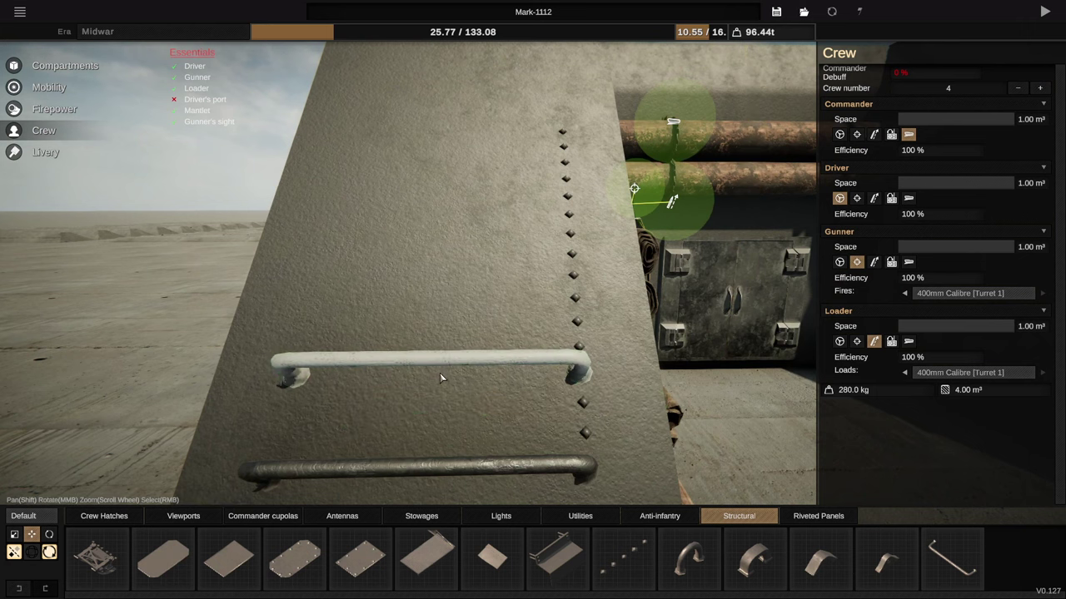
pyautogui.rightClick(448, 365)
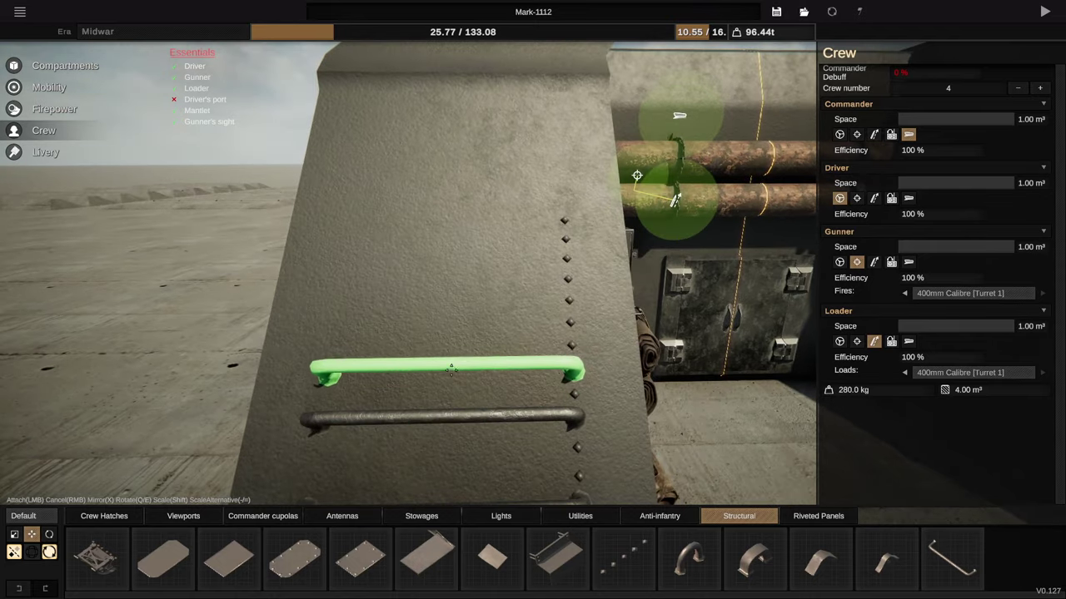
pyautogui.click(454, 347)
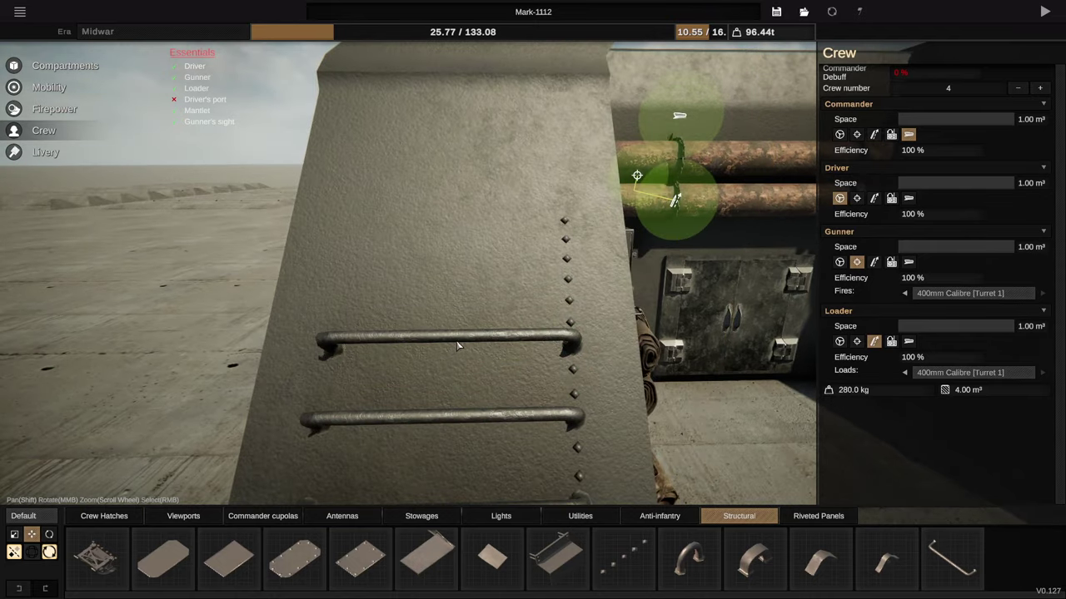
pyautogui.rightClick(456, 346)
pyautogui.click(460, 355)
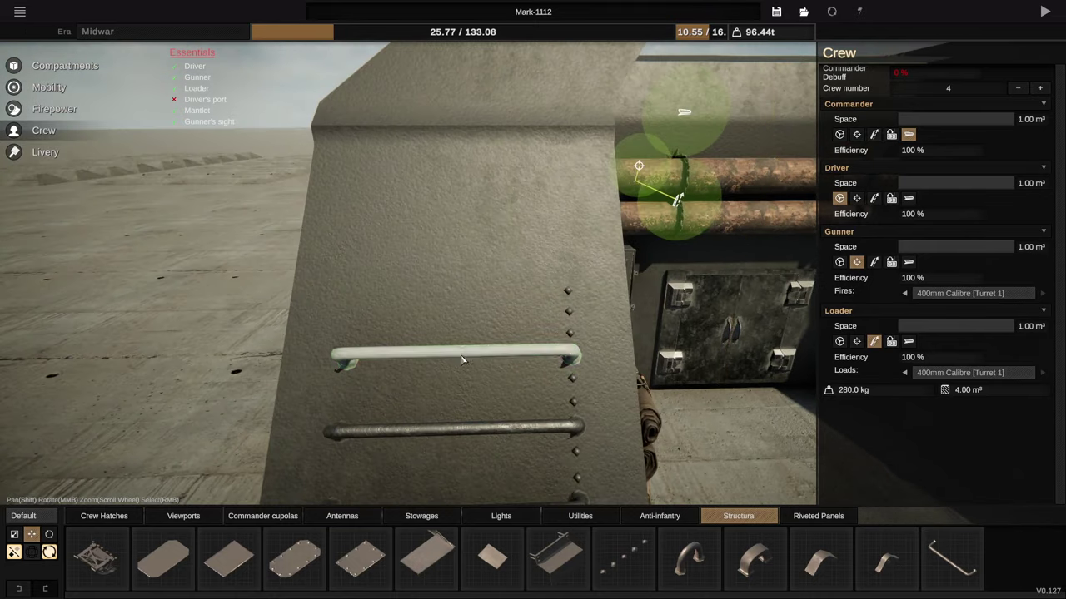
# Step: Extend the rivet guide and add more rungs up to the bend in the rear faces, discarding the surplus copy
pyautogui.keyDown('ctrl'); pyautogui.click(461, 354); pyautogui.keyUp('ctrl')
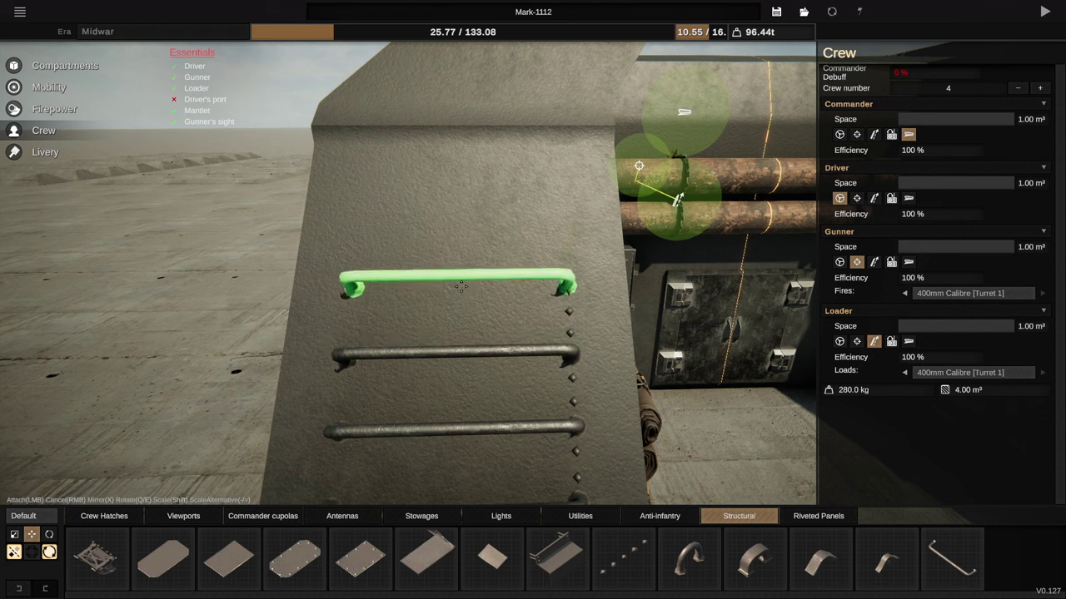
pyautogui.click(460, 289)
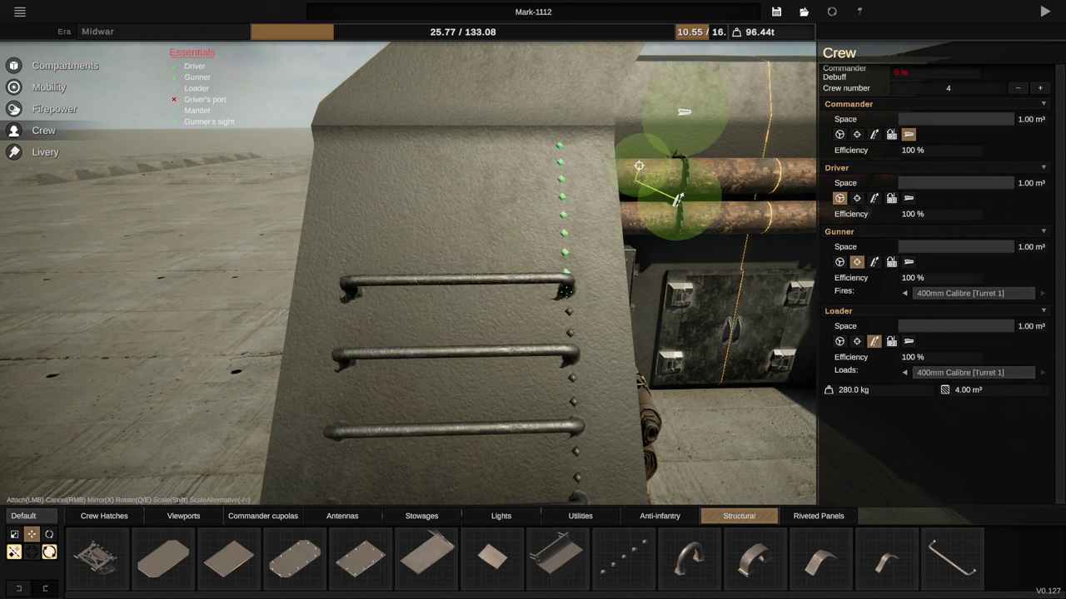
pyautogui.keyDown('ctrl'); pyautogui.click(550, 284); pyautogui.keyUp('ctrl')
pyautogui.moveTo(550, 284); pyautogui.dragTo(545, 400)
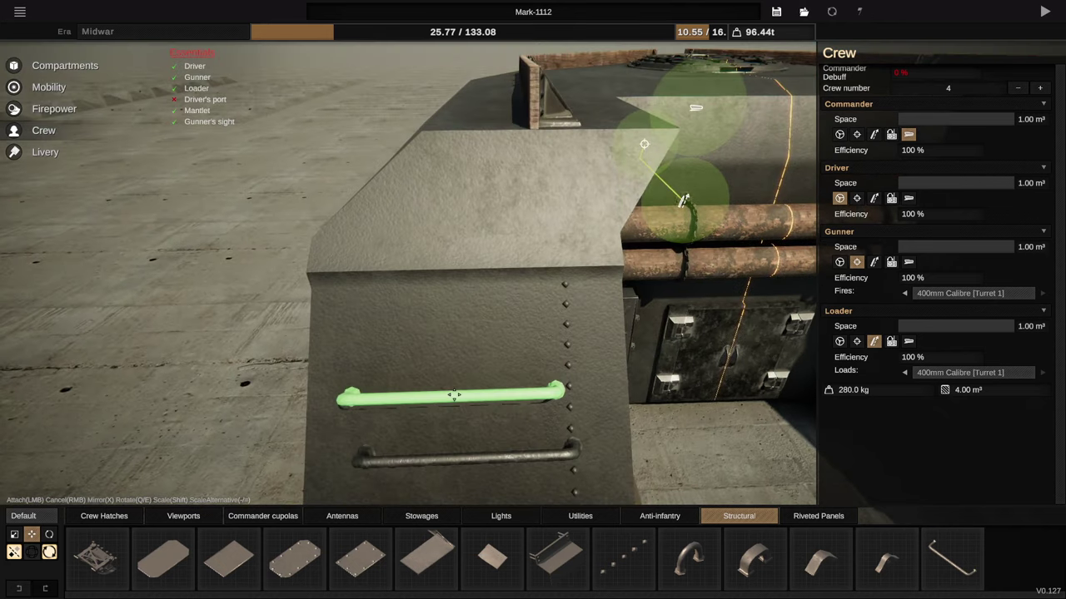
pyautogui.click(469, 325)
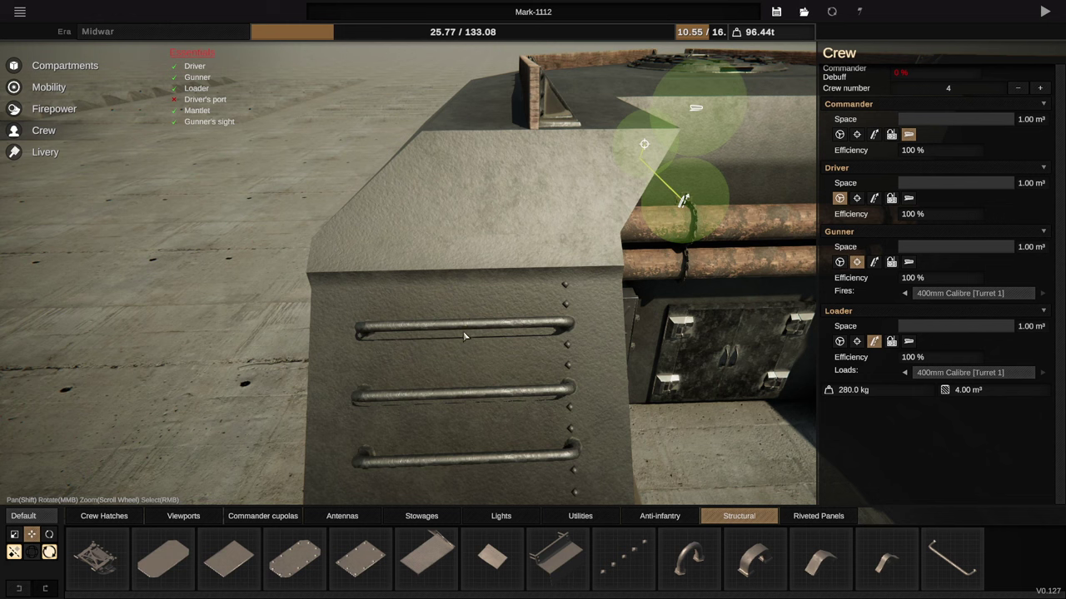
pyautogui.keyDown('ctrl'); pyautogui.click(463, 332); pyautogui.keyUp('ctrl')
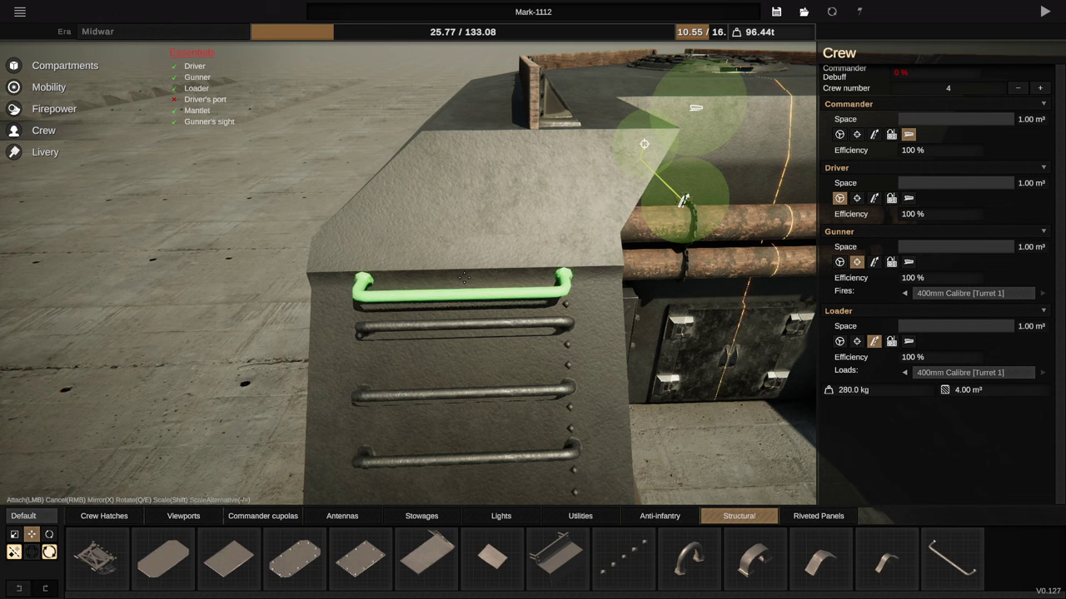
pyautogui.rightClick(466, 288)
pyautogui.moveTo(465, 288); pyautogui.dragTo(401, 280)
pyautogui.rightClick(403, 274)
# Step: Attach a mirrored tied tarp bundle low on each outer side of the tank, near the front
pyautogui.scroll(-8, 402, 274)
pyautogui.moveTo(416, 383); pyautogui.dragTo(885, 349)
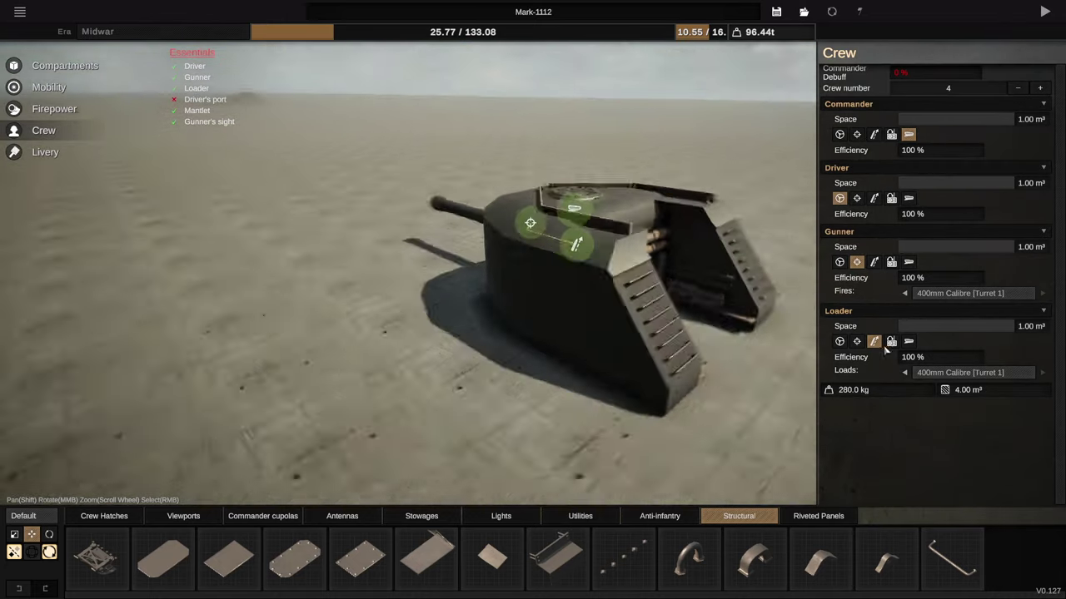
pyautogui.moveTo(391, 337); pyautogui.dragTo(749, 354)
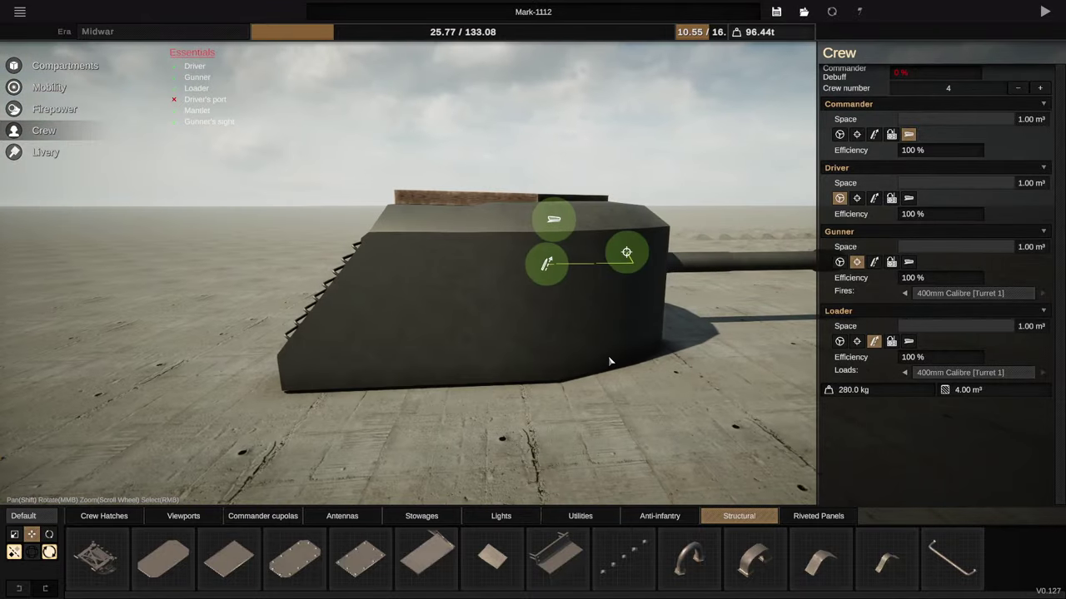
pyautogui.click(496, 309)
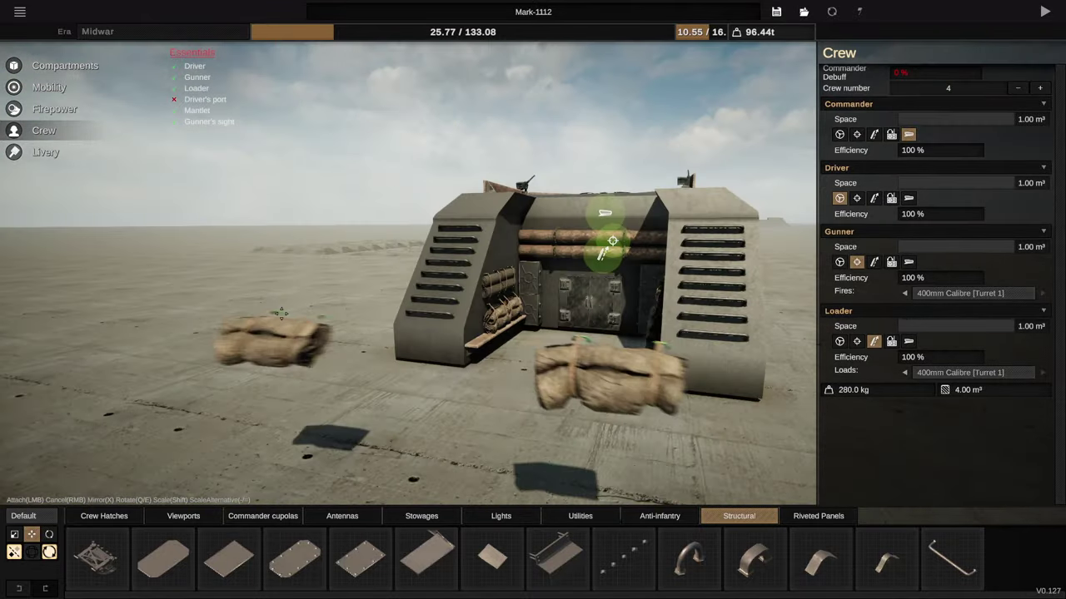
pyautogui.moveTo(278, 314); pyautogui.dragTo(771, 360)
pyautogui.scroll(4, 392, 309)
pyautogui.moveTo(392, 309); pyautogui.dragTo(516, 325)
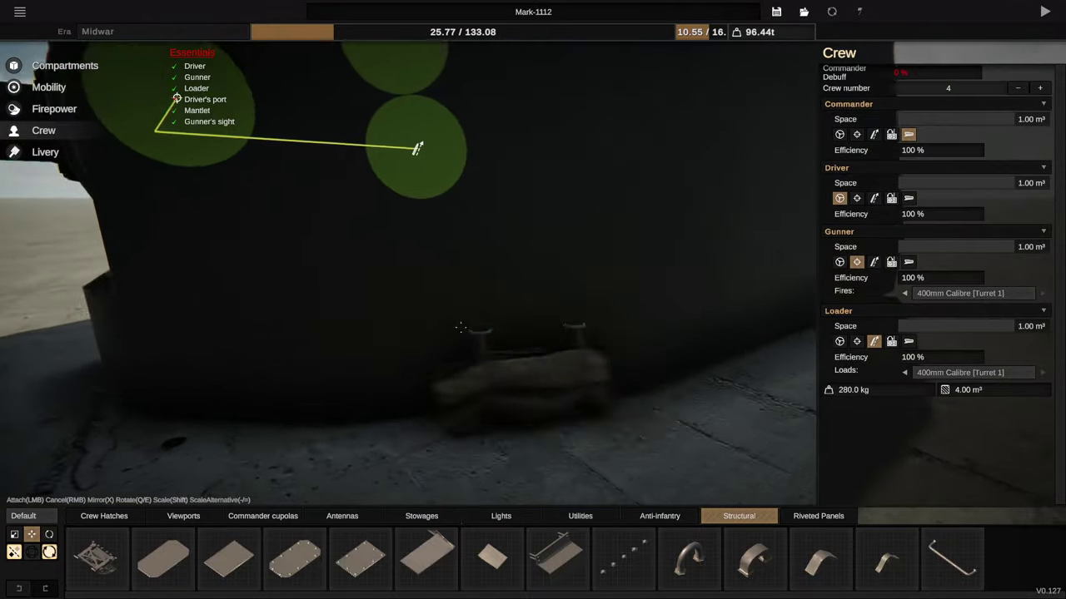
pyautogui.scroll(-2, 380, 338)
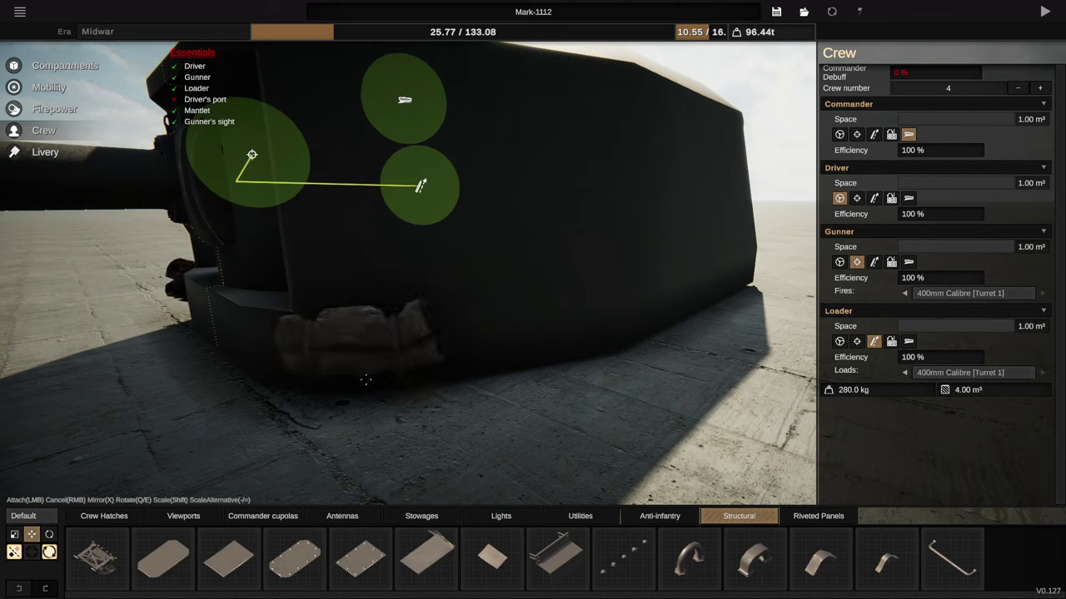
# Step: Duplicate the tarp bundle end to end along the lower outer side until the row reaches the rear corner
pyautogui.keyDown('ctrl'); pyautogui.click(437, 359); pyautogui.keyUp('ctrl')
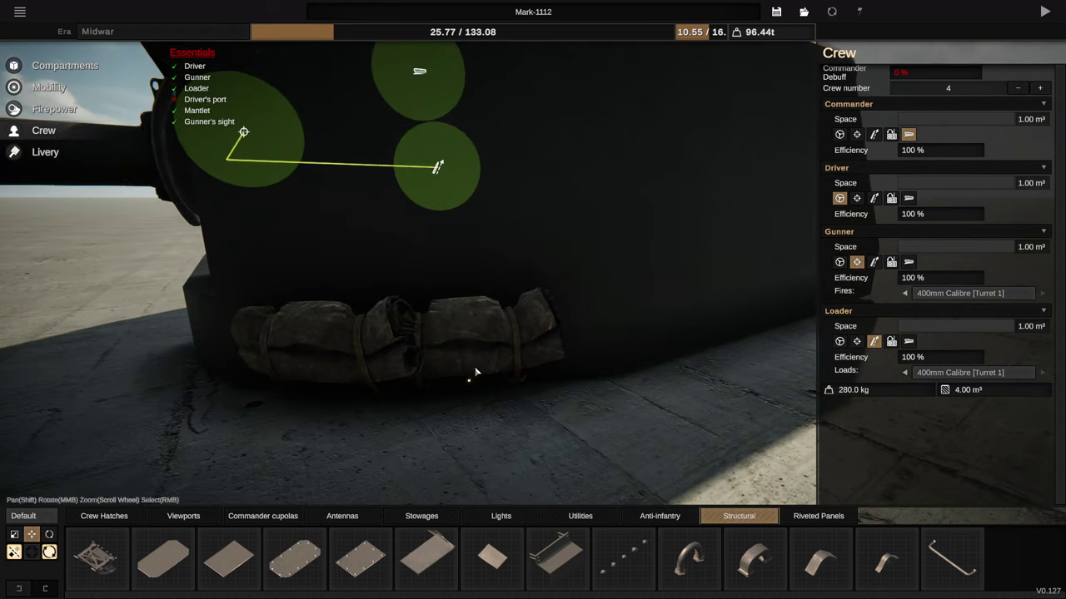
pyautogui.keyDown('ctrl'); pyautogui.click(477, 372); pyautogui.keyUp('ctrl')
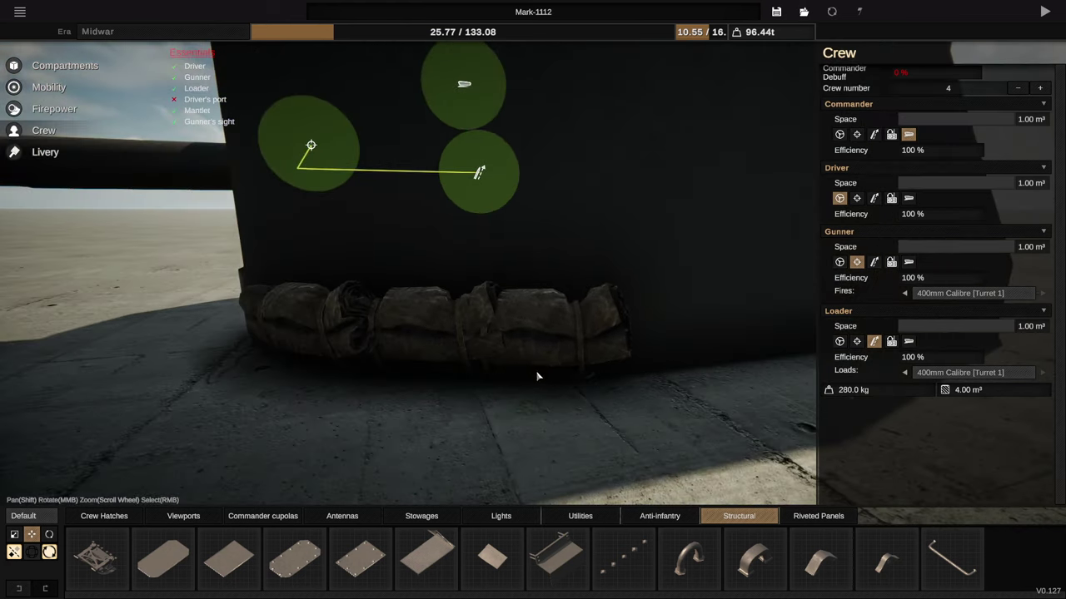
pyautogui.scroll(-1, 537, 377)
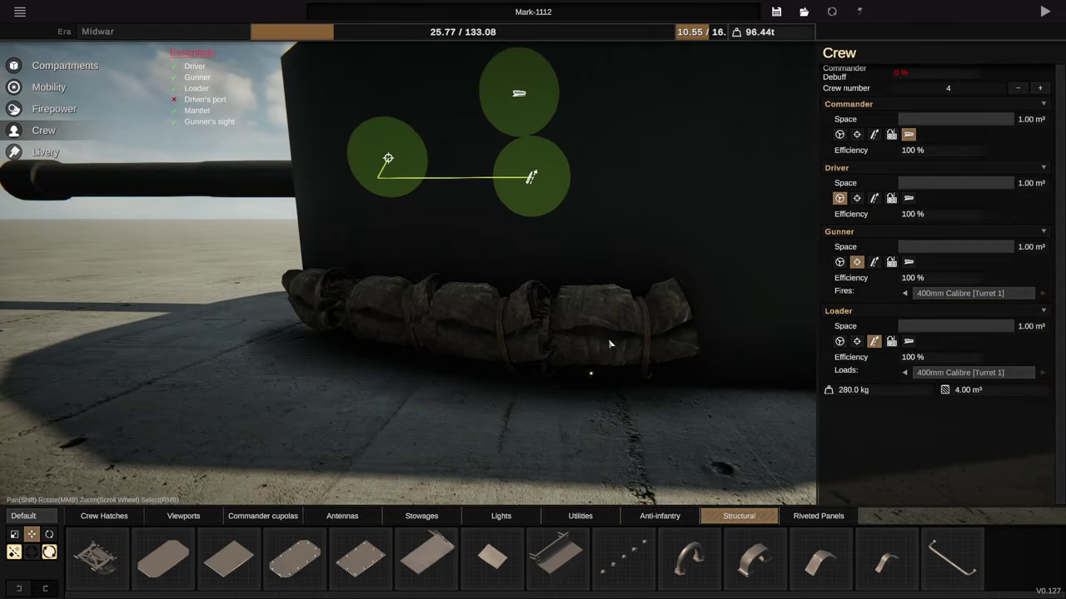
pyautogui.keyDown('ctrl'); pyautogui.click(611, 344); pyautogui.keyUp('ctrl')
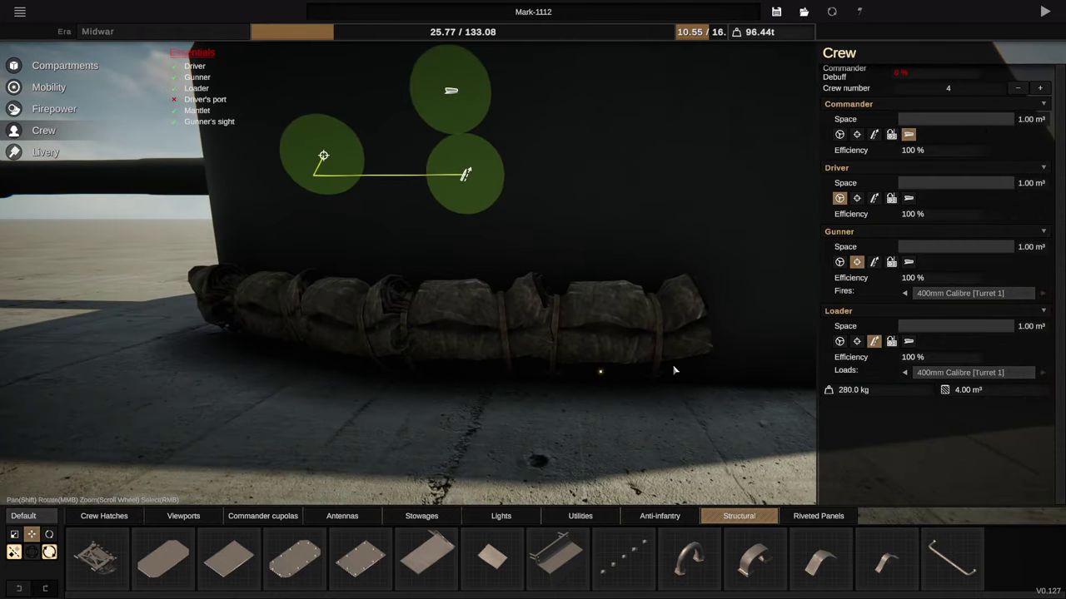
pyautogui.keyDown('ctrl'); pyautogui.click(466, 346); pyautogui.keyUp('ctrl')
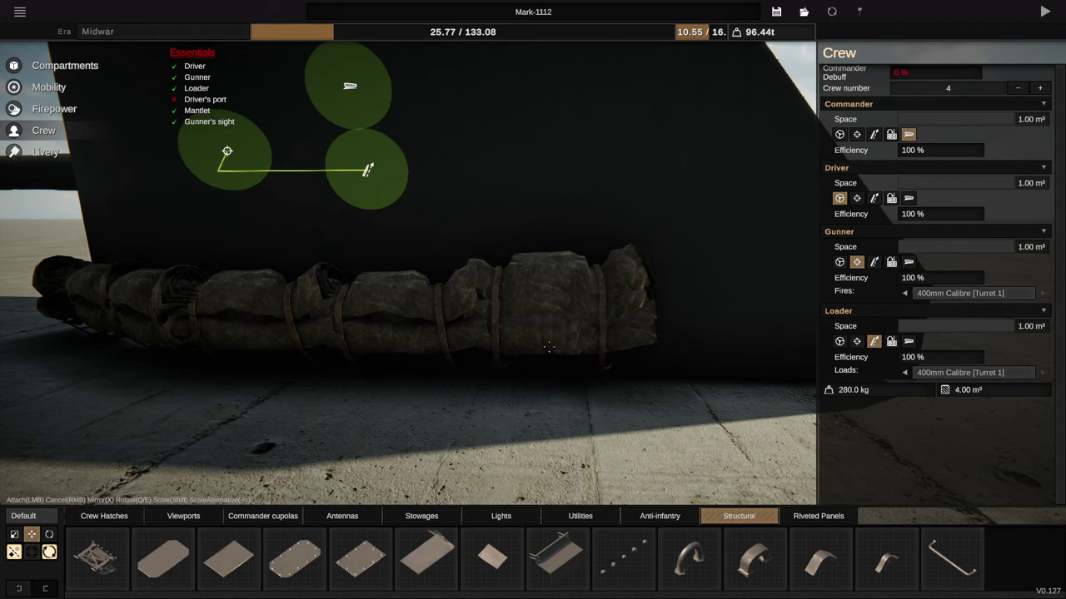
pyautogui.click(537, 349)
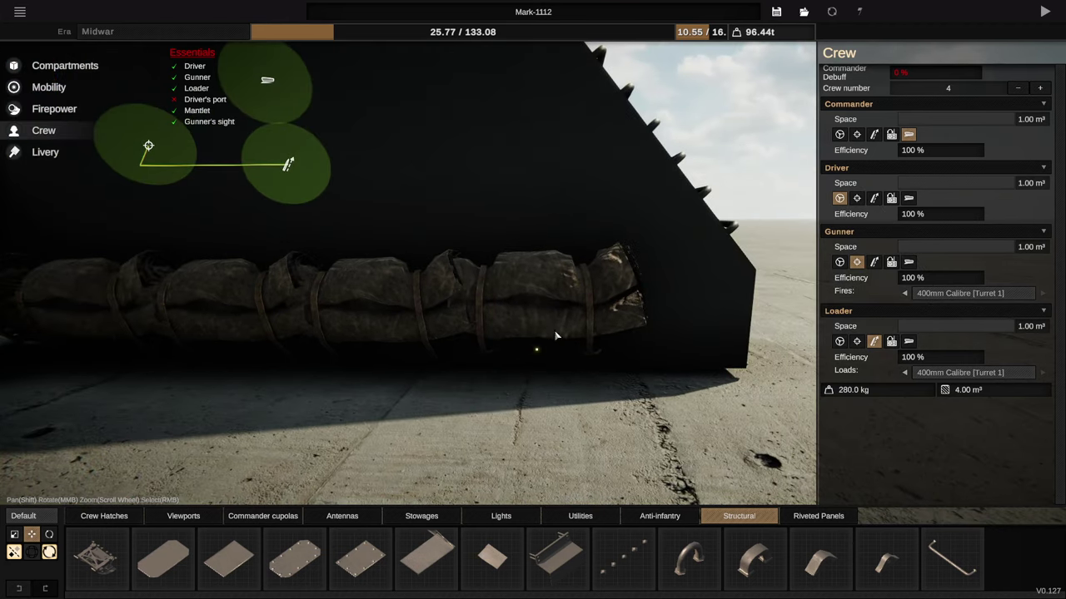
pyautogui.keyDown('ctrl'); pyautogui.click(558, 335); pyautogui.keyUp('ctrl')
pyautogui.click(661, 358)
pyautogui.scroll(-4, 408, 333)
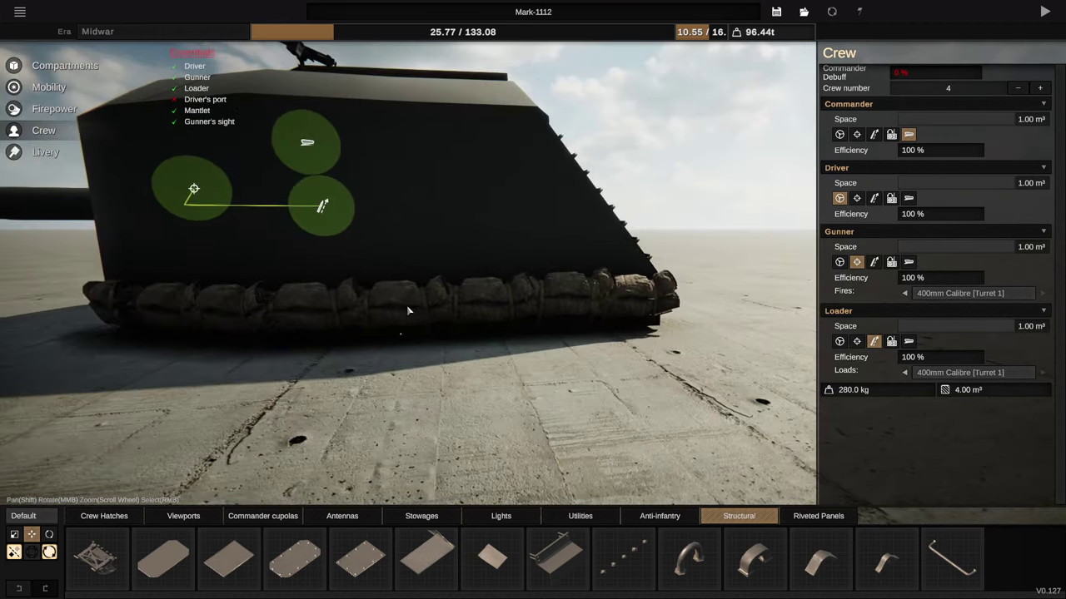
# Step: Duplicate the tied tarp bundle around the front corner and across the lower front to close the row
pyautogui.scroll(4, 408, 311)
pyautogui.keyDown('ctrl'); pyautogui.click(406, 325); pyautogui.keyUp('ctrl')
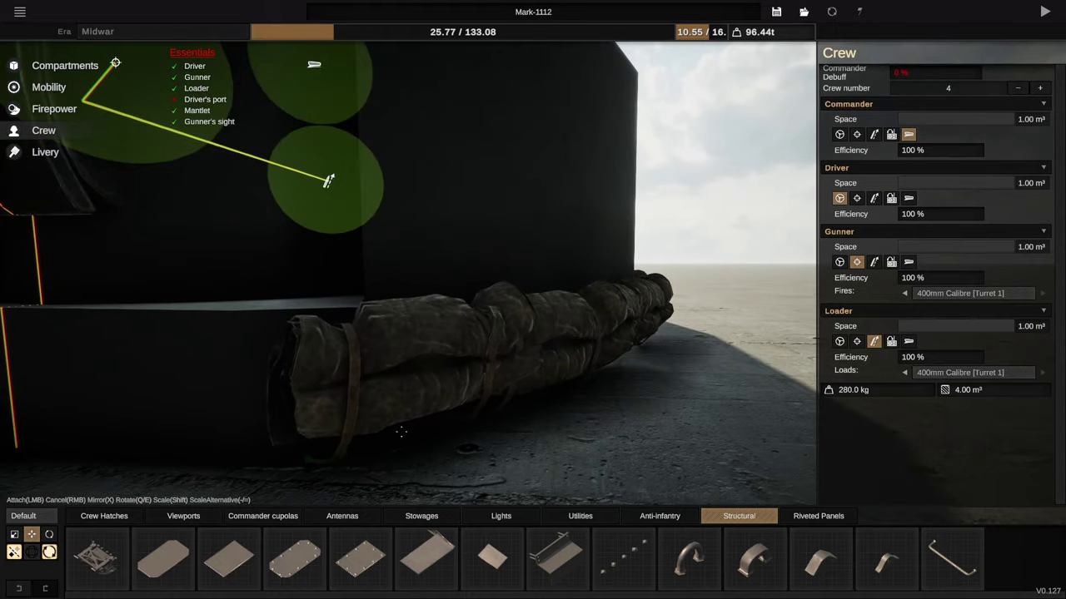
pyautogui.scroll(-3, 401, 432)
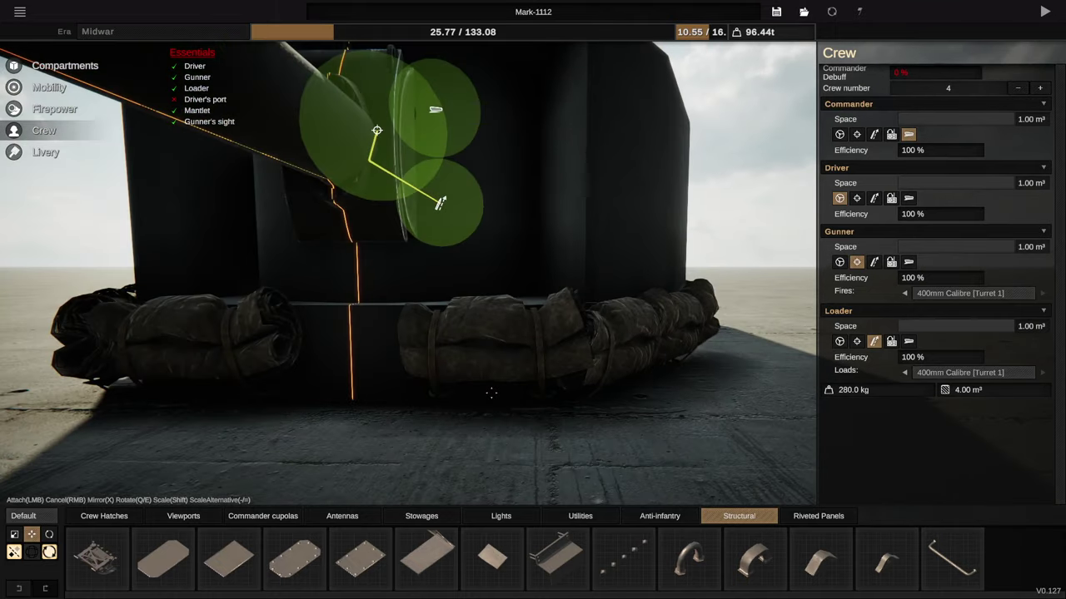
pyautogui.keyDown('ctrl'); pyautogui.click(496, 366); pyautogui.keyUp('ctrl')
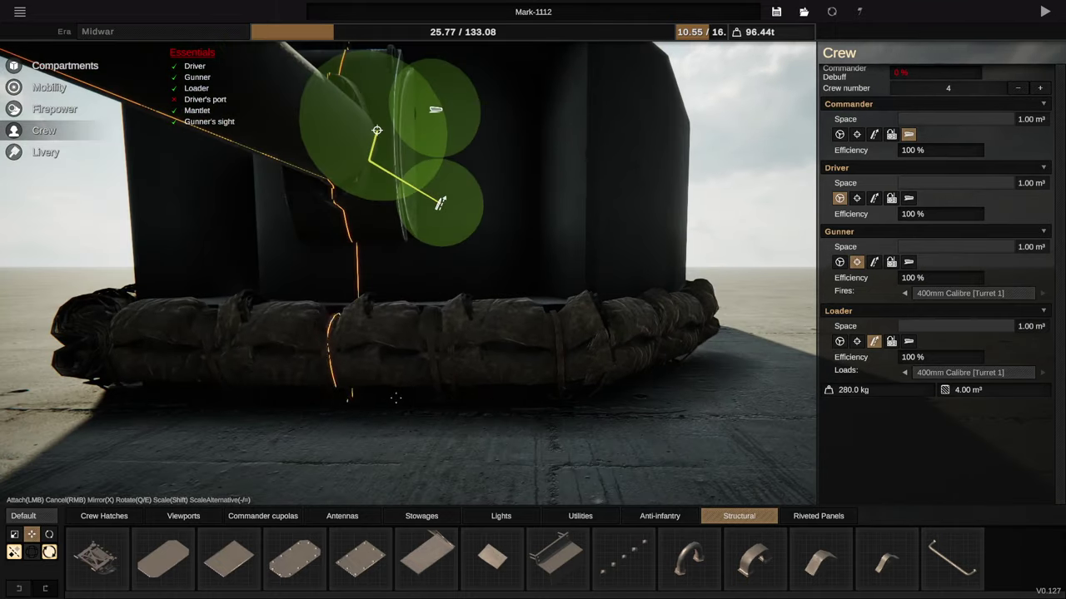
pyautogui.click(397, 397)
# Step: Stack more layers of mirrored tarp bundles on top of the lower row along the forward part of both sides
pyautogui.scroll(-4, 516, 377)
pyautogui.moveTo(525, 373); pyautogui.dragTo(340, 343)
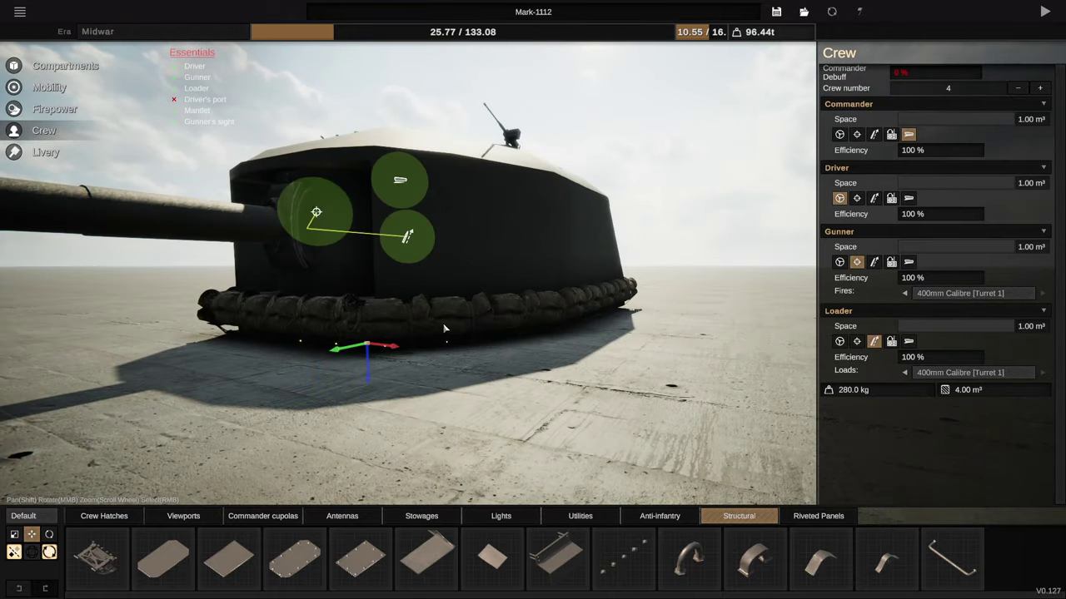
pyautogui.moveTo(502, 319); pyautogui.dragTo(424, 334)
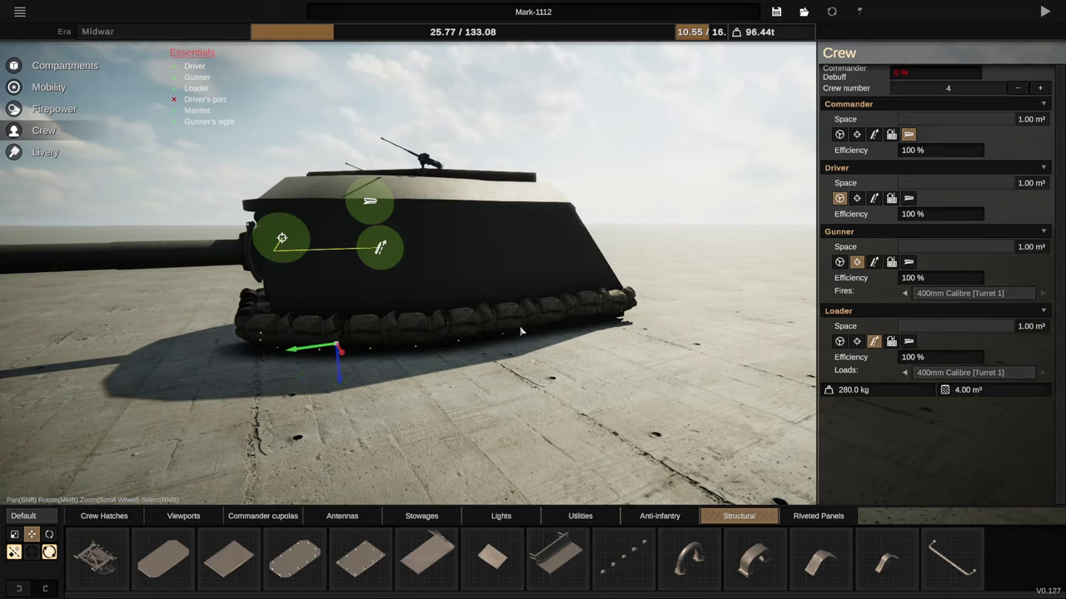
pyautogui.moveTo(520, 331); pyautogui.dragTo(421, 331)
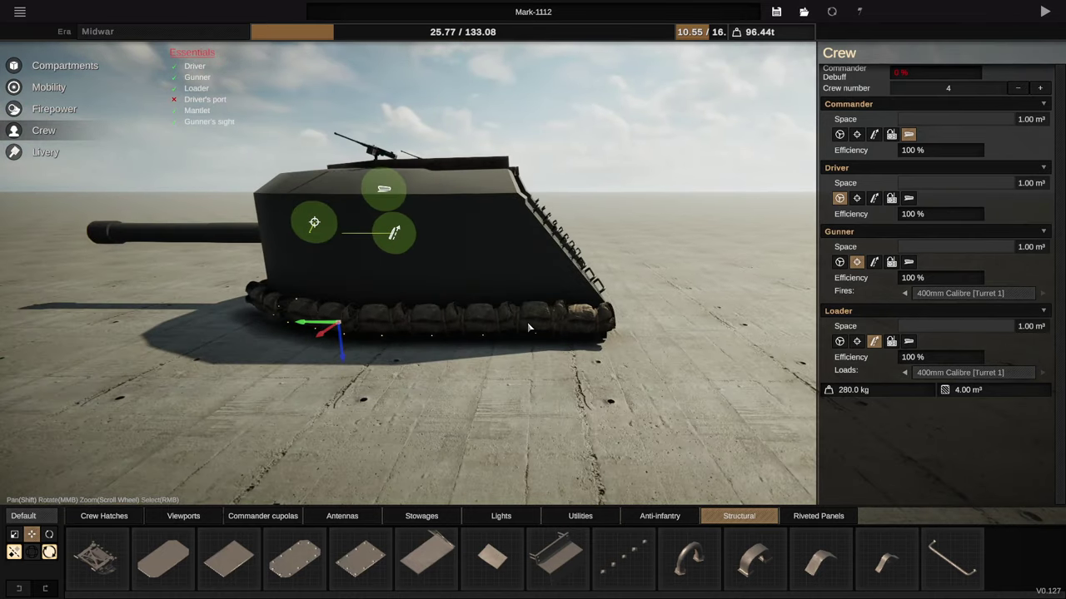
pyautogui.moveTo(583, 338); pyautogui.dragTo(550, 423)
pyautogui.scroll(3, 445, 455)
pyautogui.click(449, 403)
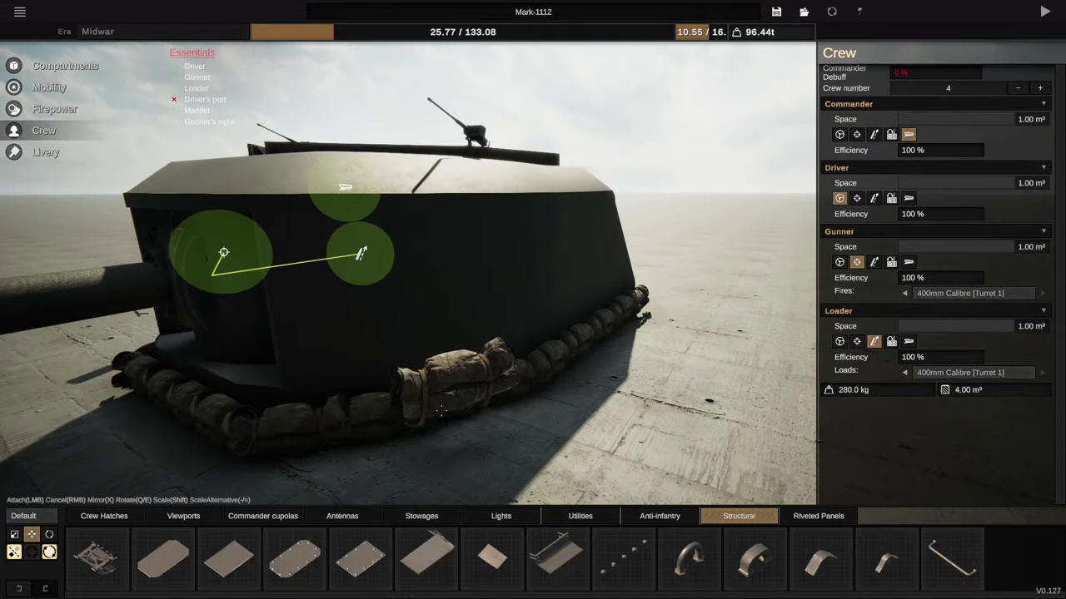
pyautogui.moveTo(429, 386); pyautogui.dragTo(391, 371)
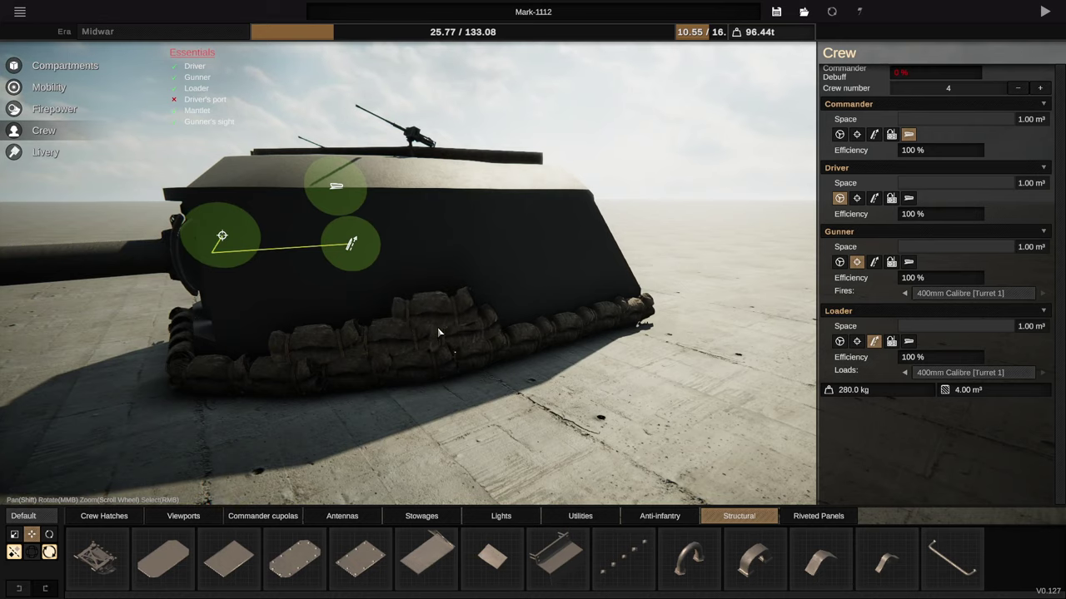
# Step: Add duplicated tarp bundles at the rear end of the stack to widen its layers along the outer sides
pyautogui.keyDown('ctrl'); pyautogui.click(439, 332); pyautogui.keyUp('ctrl')
pyautogui.click(369, 337)
pyautogui.moveTo(370, 338); pyautogui.dragTo(817, 358)
pyautogui.scroll(5, 816, 356)
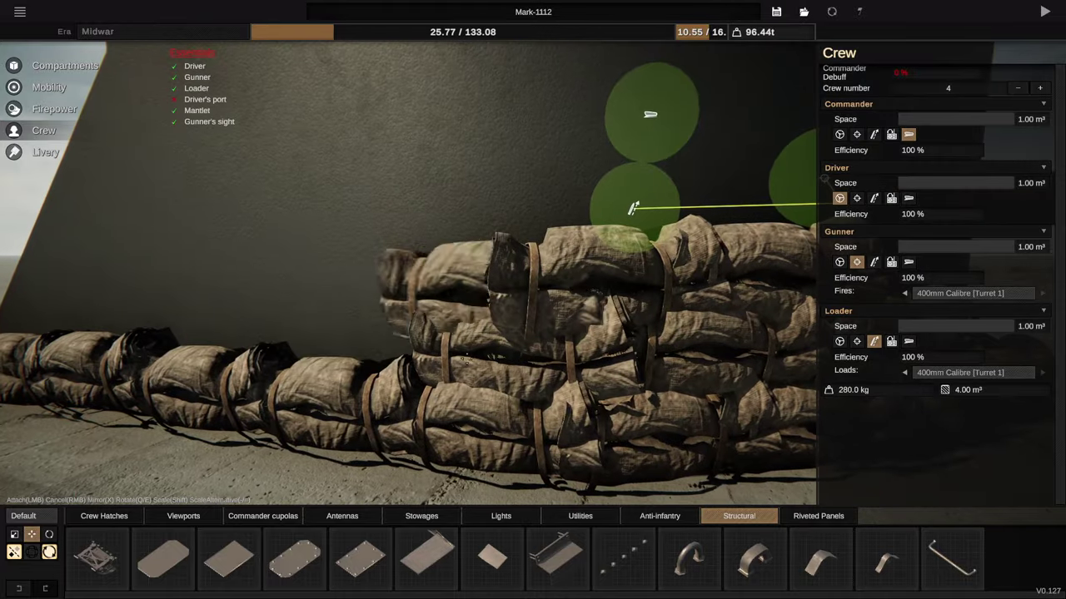
pyautogui.click(397, 372)
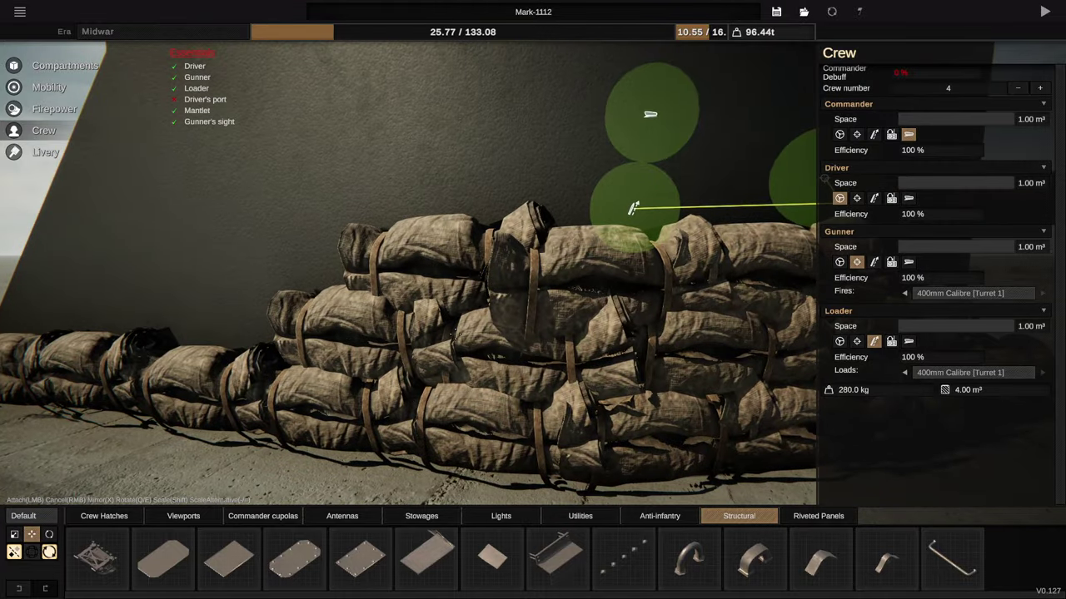
# Step: Pile further tarp bundles on the side stack, stepping the layers down toward the rear
pyautogui.click(500, 290)
pyautogui.click(593, 275)
pyautogui.moveTo(594, 276); pyautogui.dragTo(533, 297)
pyautogui.click(533, 297)
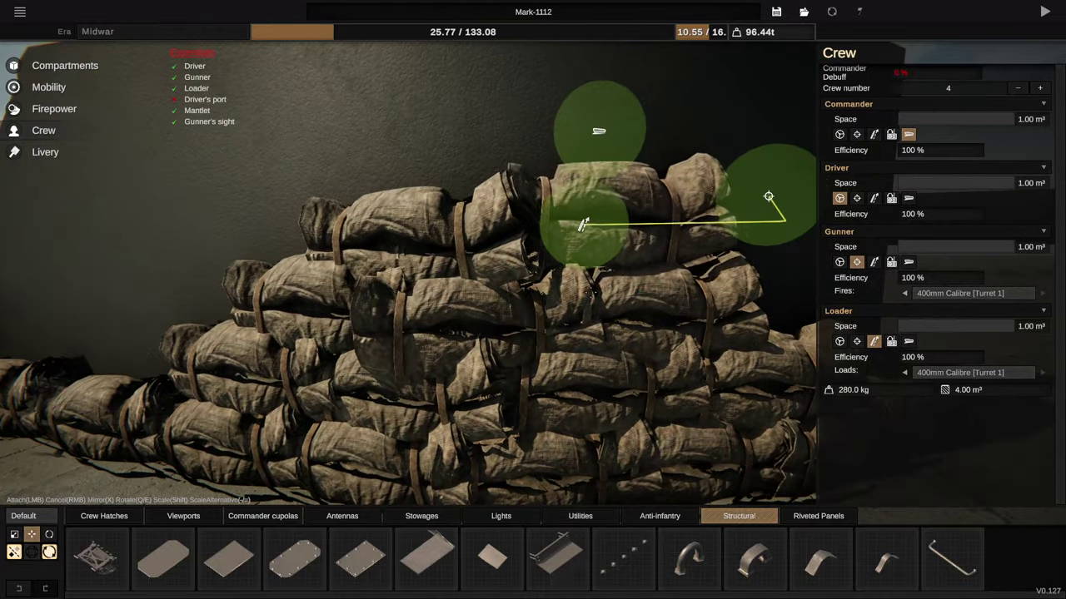
pyautogui.scroll(-5, 589, 294)
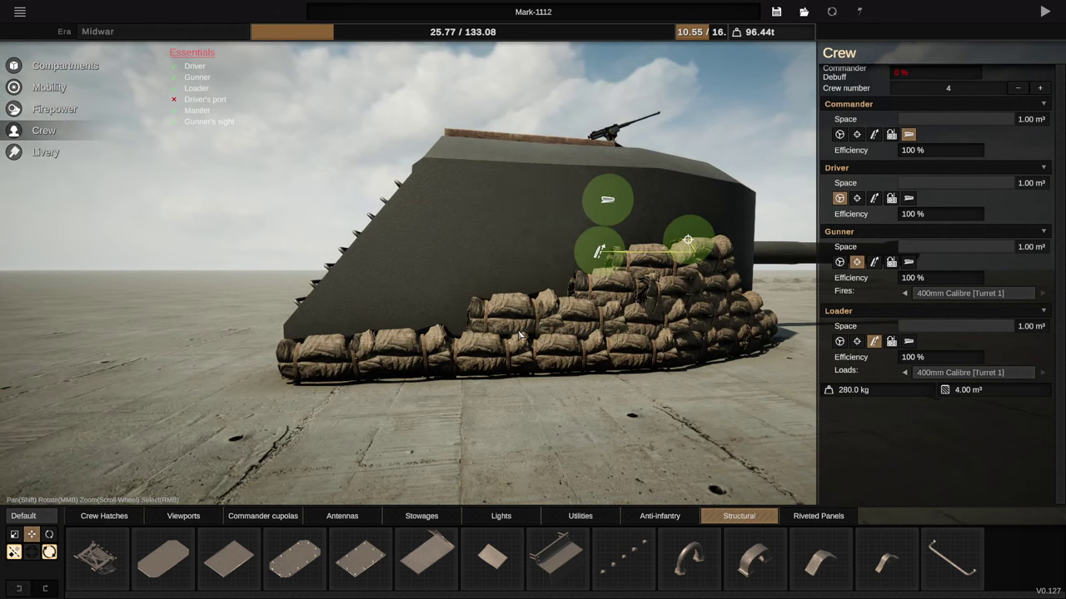
# Step: Fill out the side stack with more tarp bundles toward the front corner
pyautogui.click(521, 335)
pyautogui.moveTo(471, 387); pyautogui.dragTo(350, 386)
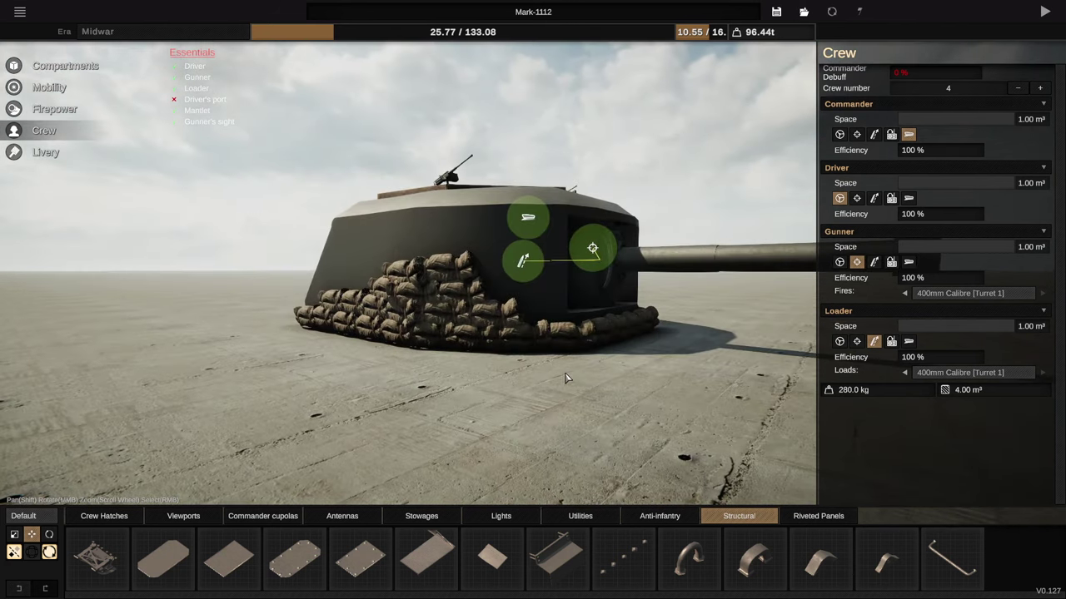
pyautogui.moveTo(566, 375); pyautogui.dragTo(232, 360)
pyautogui.click(479, 328)
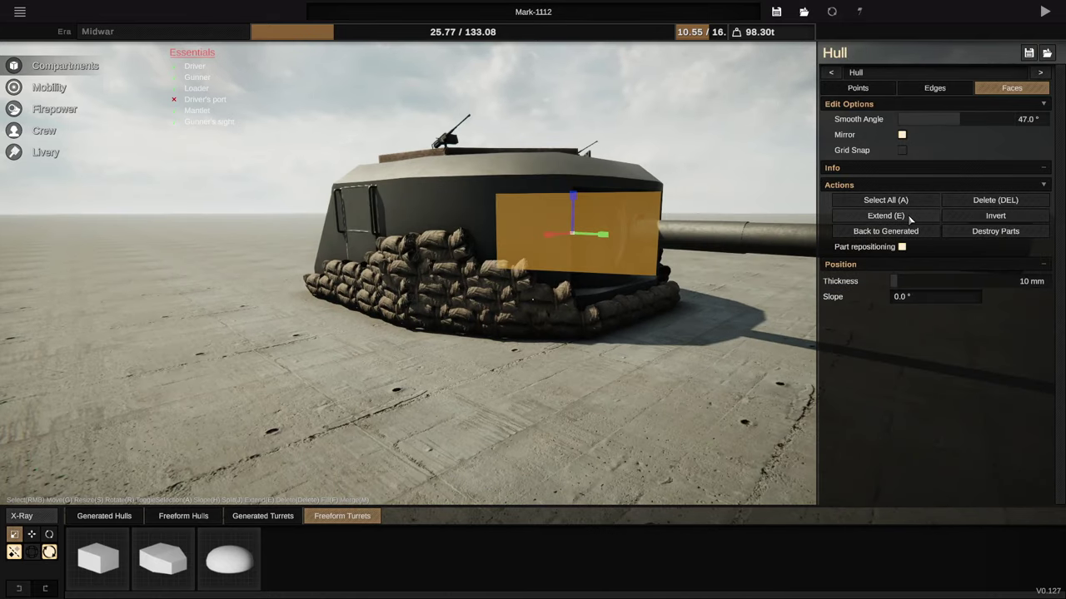
# Step: Select all hull faces and set their armour thickness to 140 mm
pyautogui.click(911, 208)
pyautogui.click(911, 208)
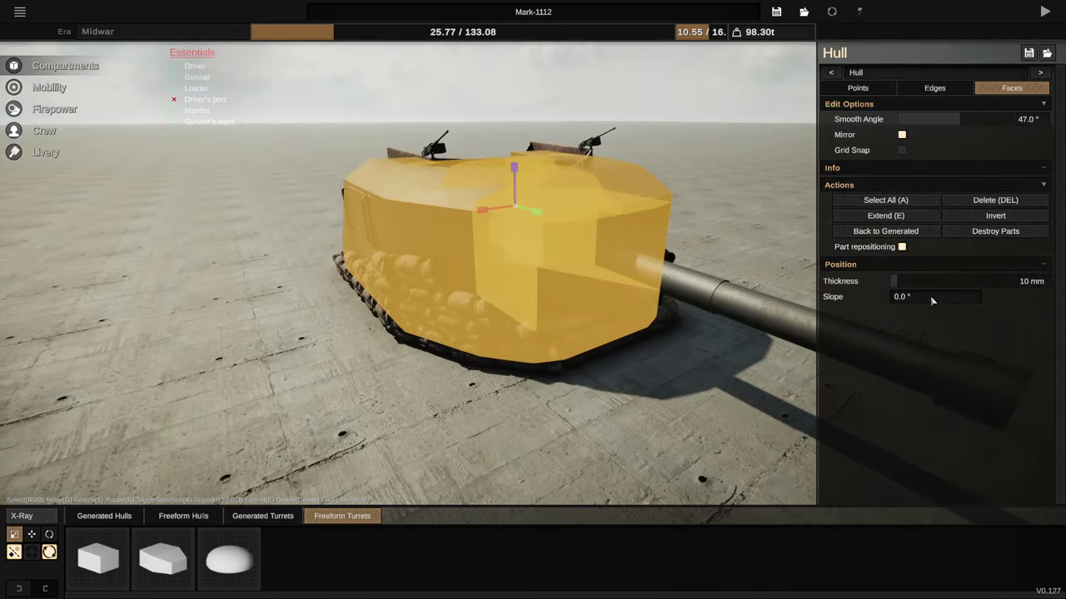
pyautogui.moveTo(916, 282); pyautogui.dragTo(991, 281)
pyautogui.moveTo(990, 281); pyautogui.dragTo(1016, 282)
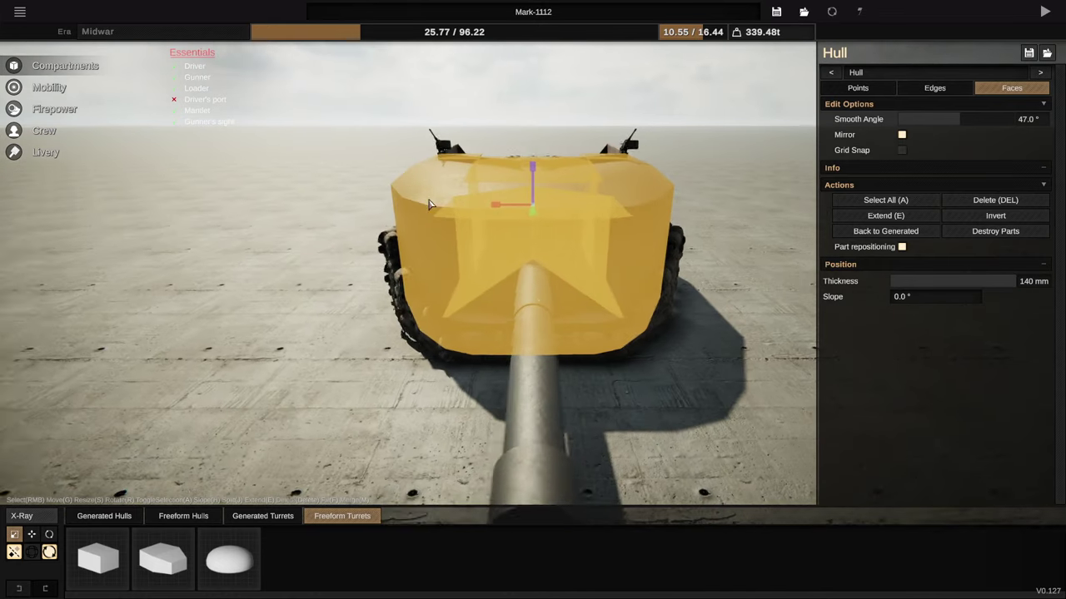
# Step: Set the turret's ring armour thickness to 250 mm and the thickness of all turret faces to 140 mm
pyautogui.click(563, 271)
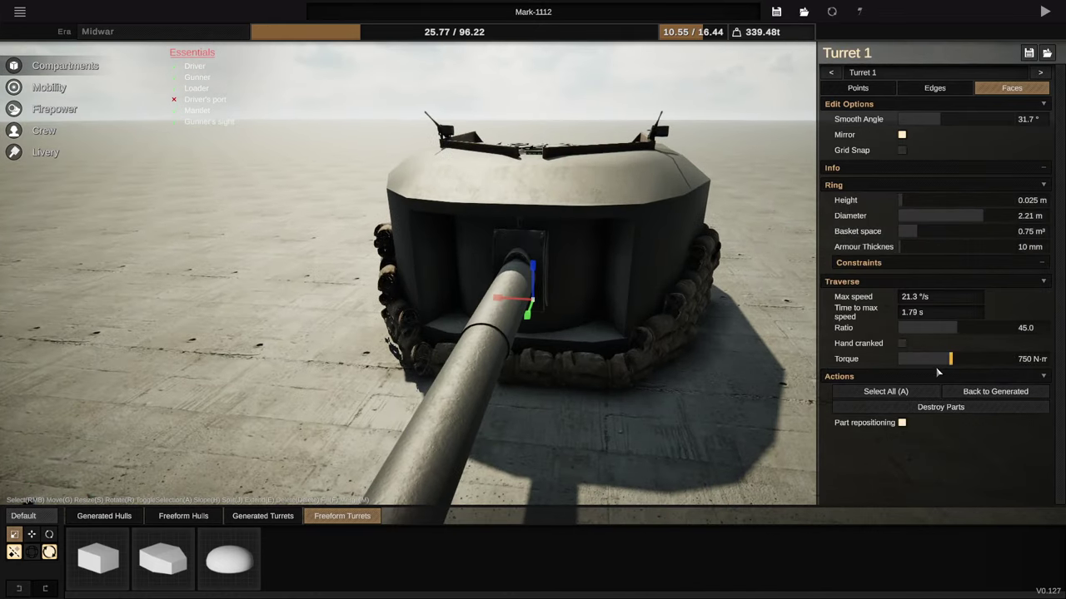
pyautogui.click(915, 397)
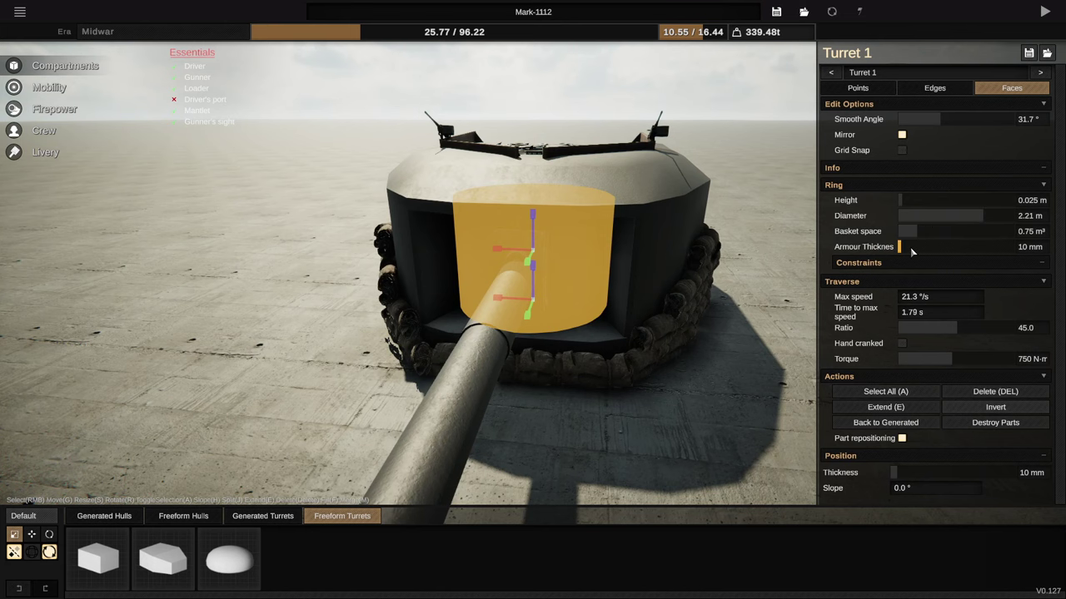
pyautogui.moveTo(895, 472); pyautogui.dragTo(1015, 472)
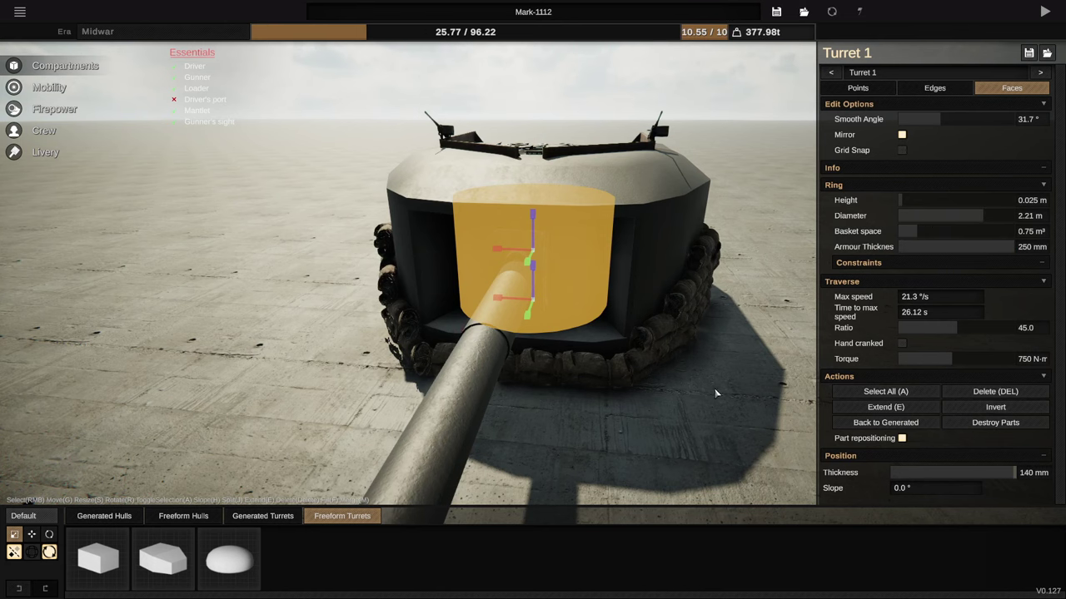
# Step: Look over the armoured vehicle from several sides in the editor and from behind in a test drive
pyautogui.scroll(-2, 633, 403)
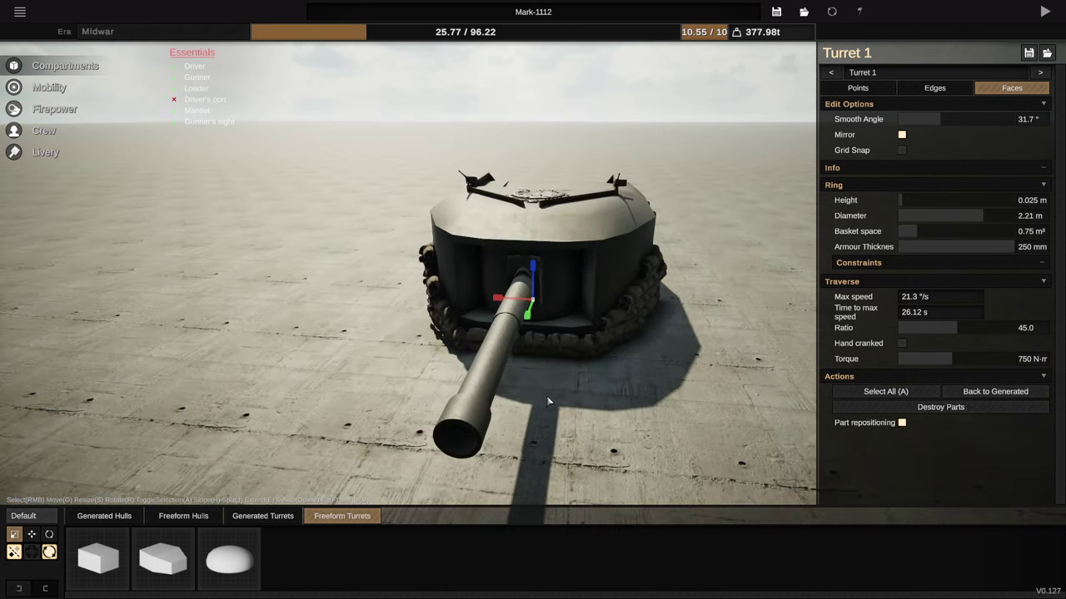
pyautogui.moveTo(547, 401); pyautogui.dragTo(464, 335)
pyautogui.scroll(2, 444, 321)
pyautogui.scroll(-3, 441, 321)
pyautogui.scroll(-2, 519, 332)
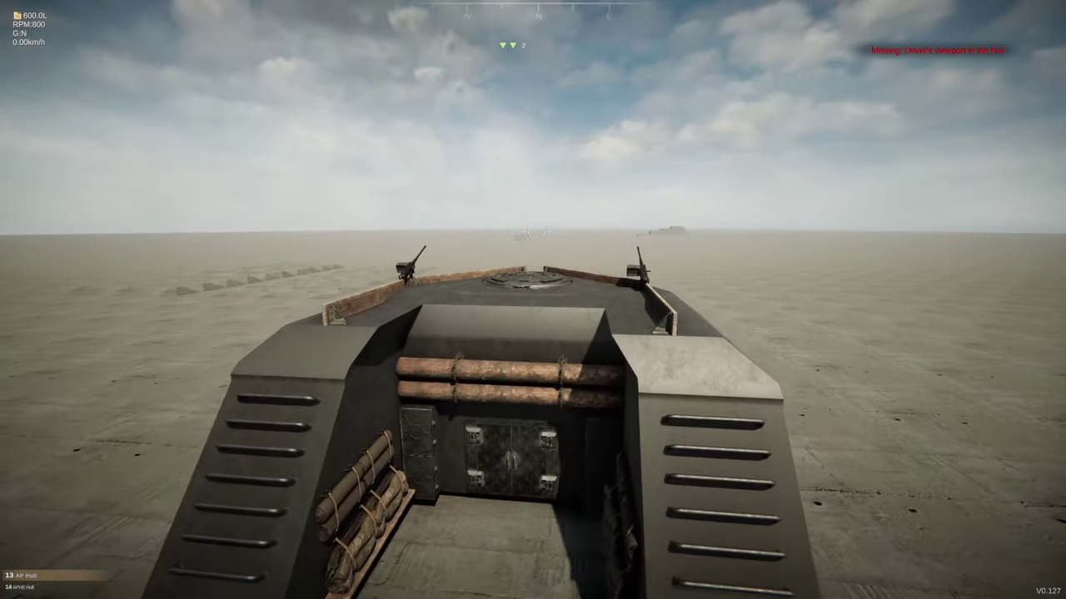
pyautogui.scroll(-3, 533, 300)
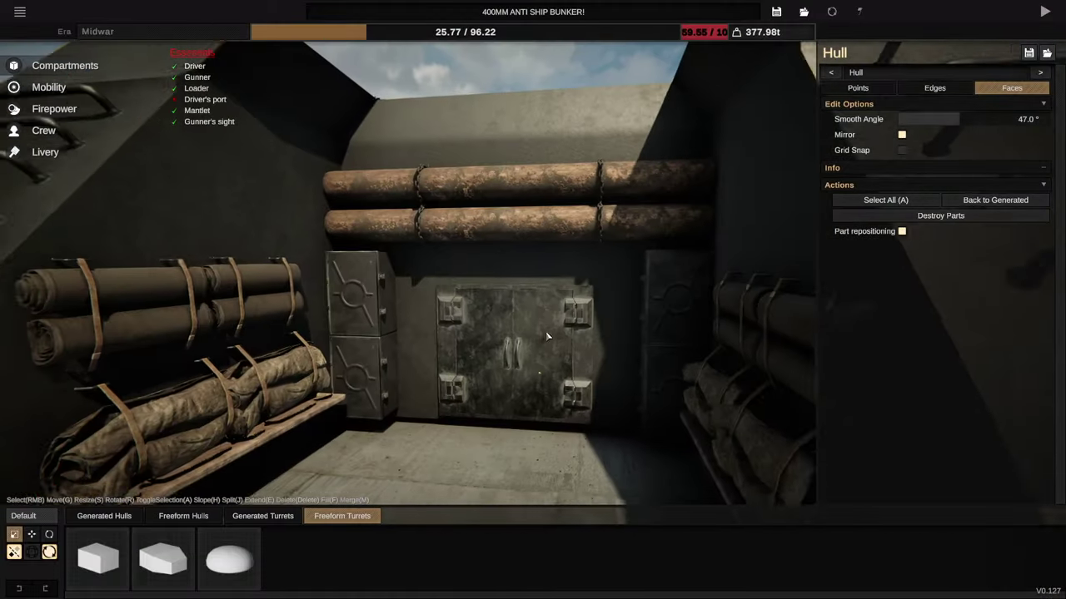
# Step: Switch to crew fittings and remove both chained log rows mounted above the rear doors
pyautogui.rightClick(560, 212)
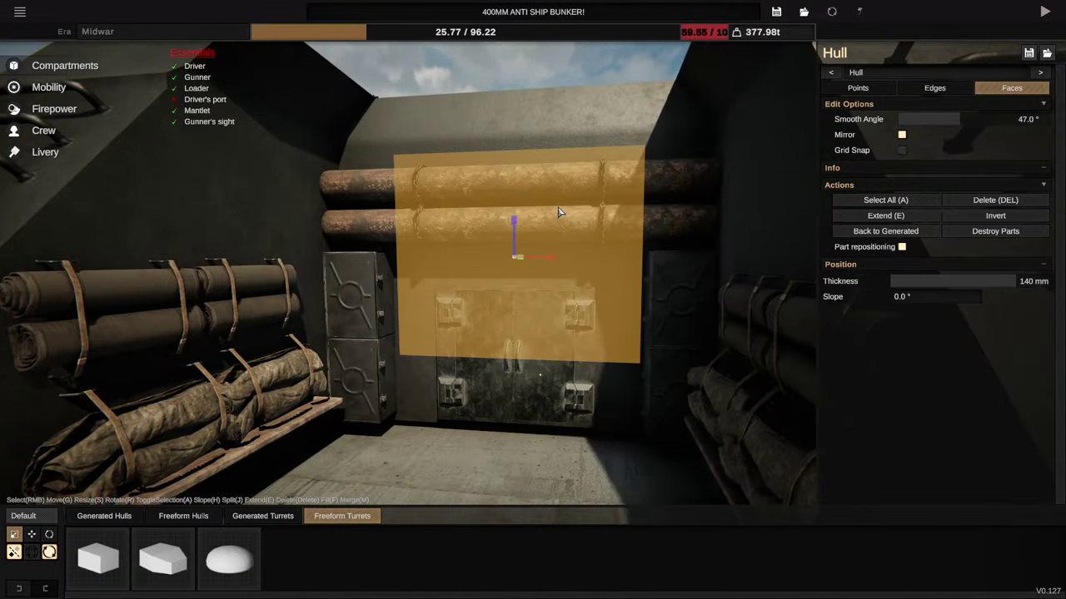
pyautogui.click(79, 133)
pyautogui.click(553, 231)
pyautogui.rightClick(536, 221)
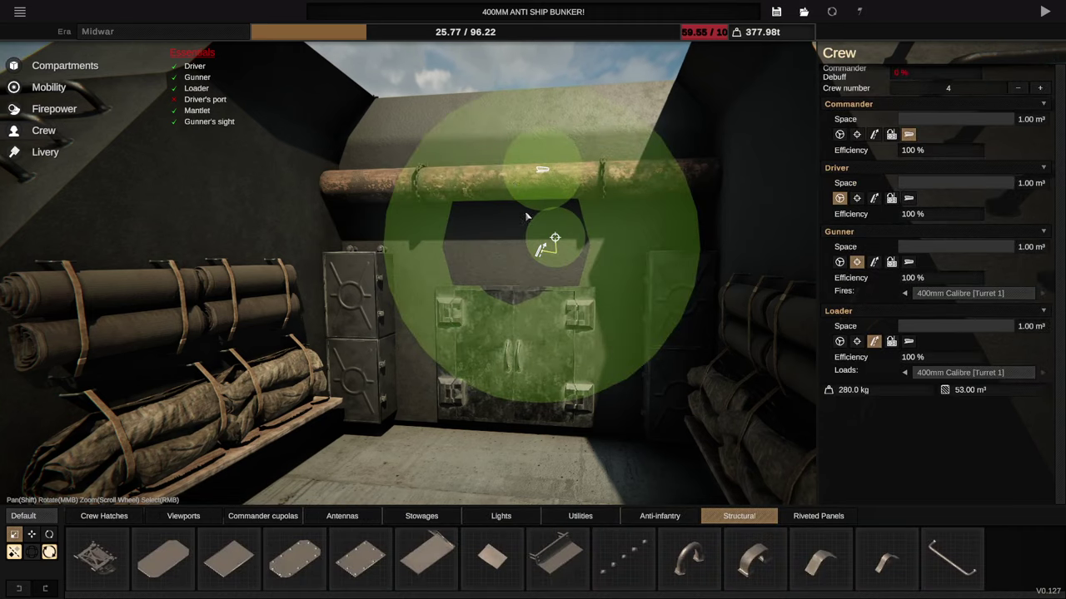
pyautogui.click(514, 184)
pyautogui.rightClick(509, 201)
# Step: Mount mirrored copies of the tied tarp bundle above the lockers and duplicate them inward over the rear doors
pyautogui.scroll(-3, 489, 243)
pyautogui.click(308, 366)
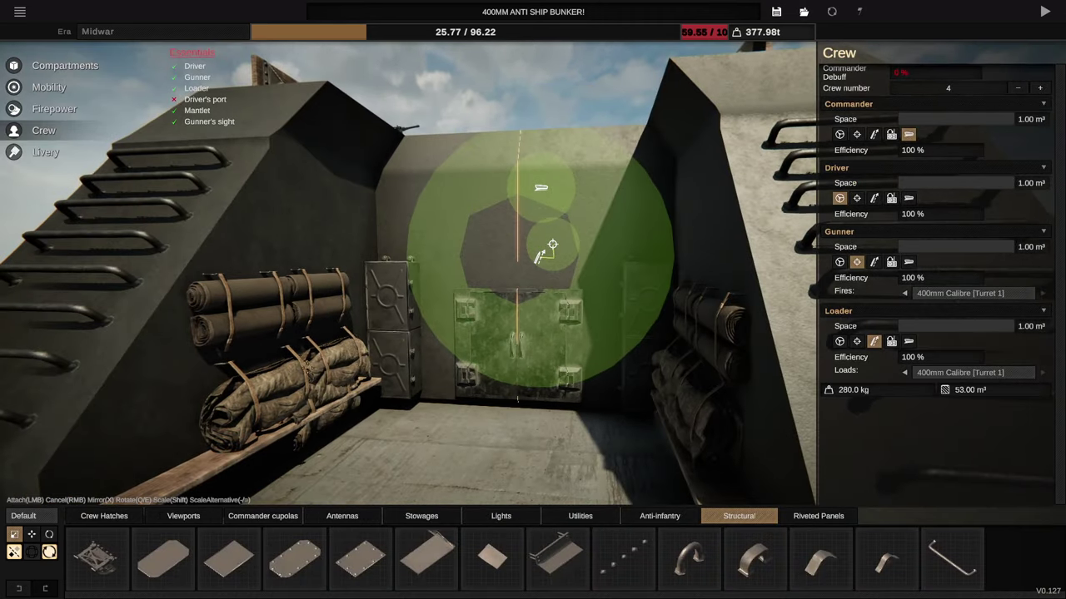
pyautogui.scroll(3, 308, 366)
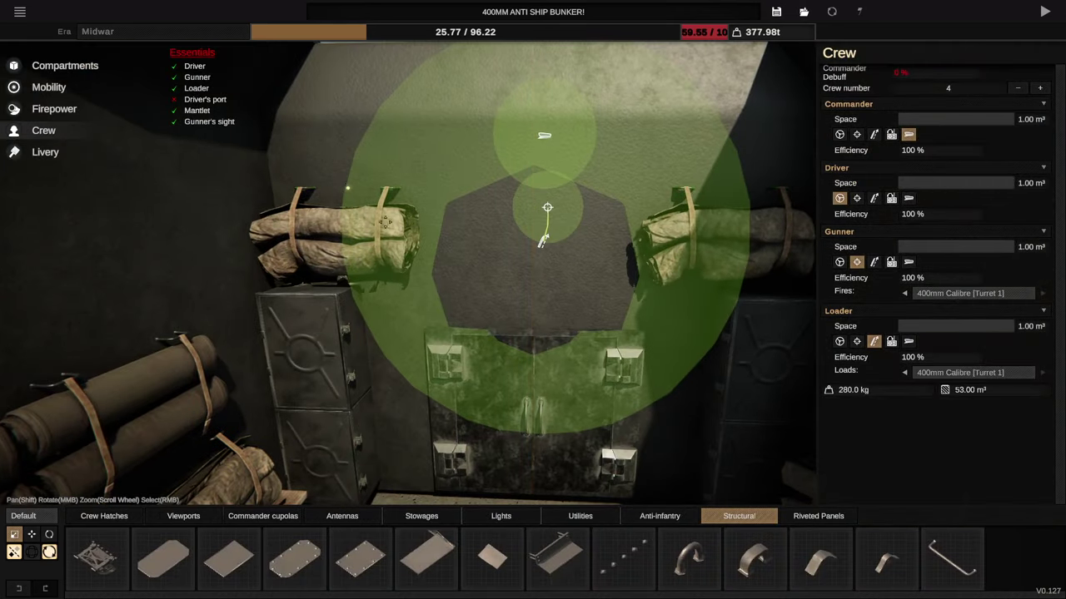
pyautogui.keyDown('ctrl'); pyautogui.click(385, 222); pyautogui.keyUp('ctrl')
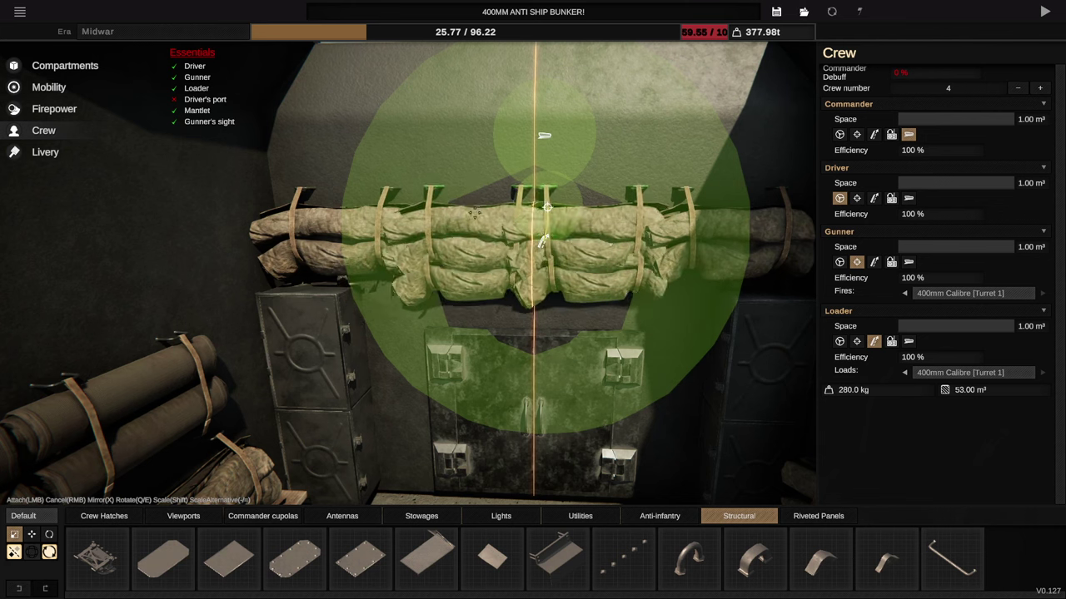